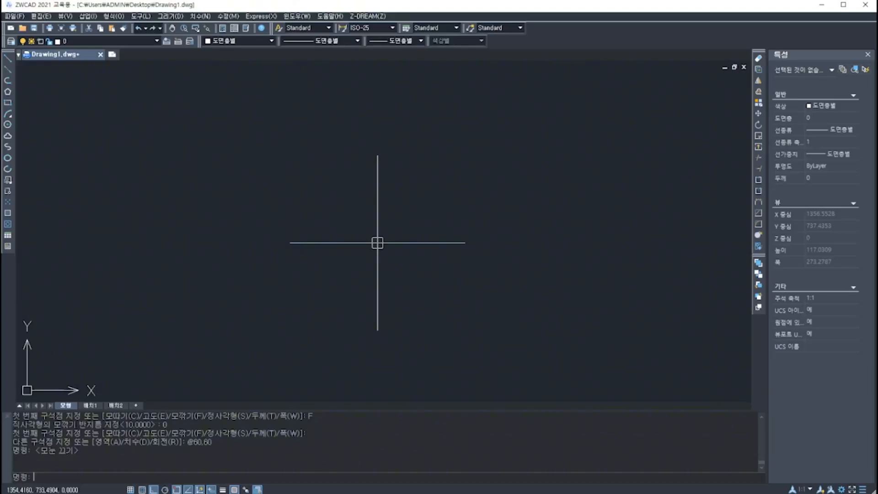
# Draw a circle of radius 40 in the middle of the empty drawing area.
pyautogui.write('c')
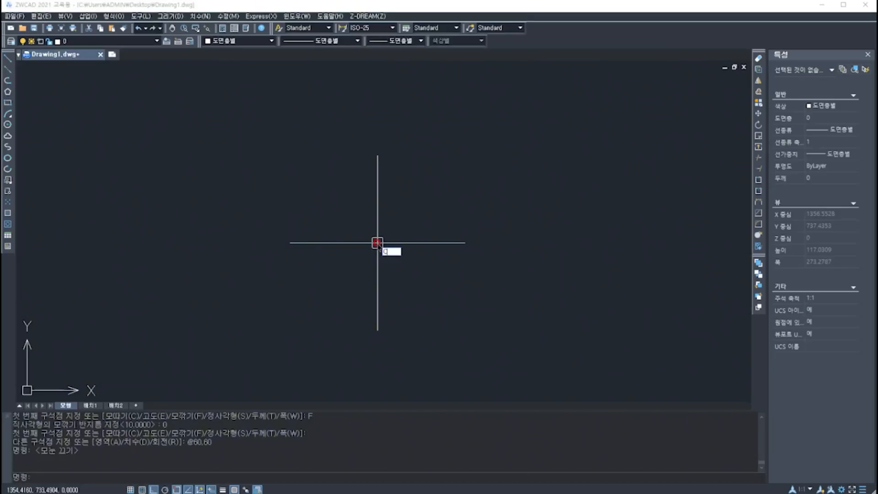
pyautogui.press('Return')
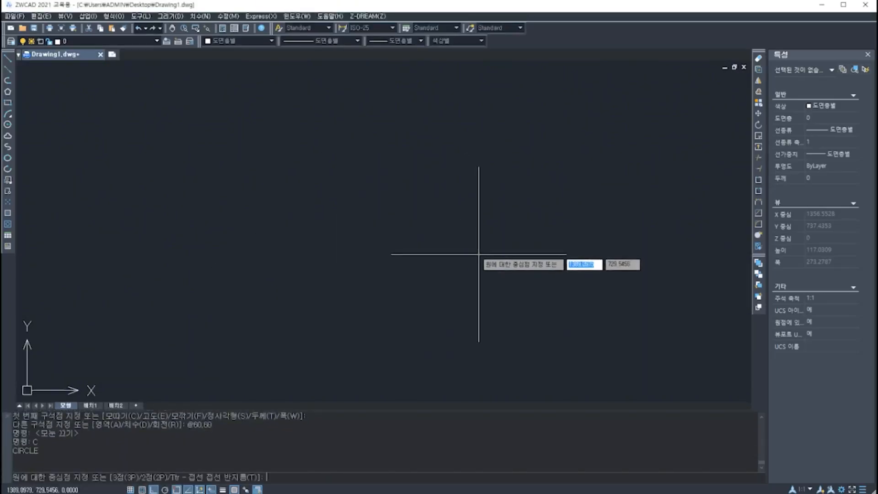
pyautogui.click(399, 244)
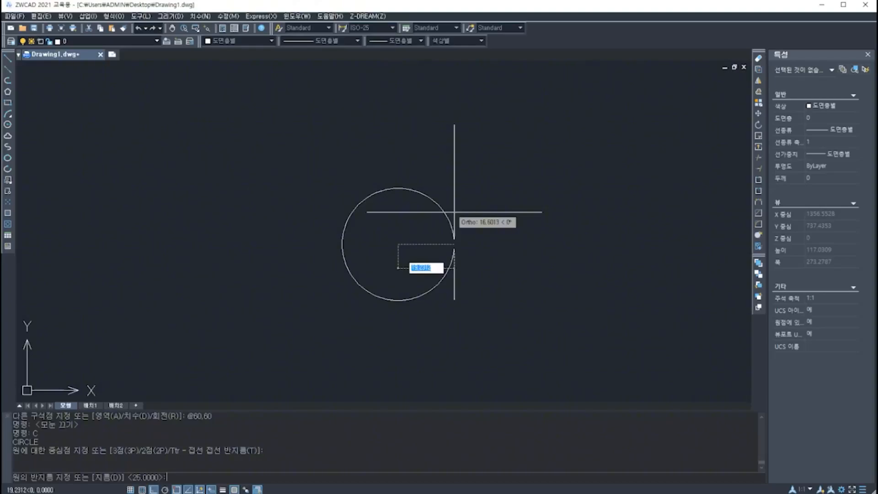
pyautogui.write('4')
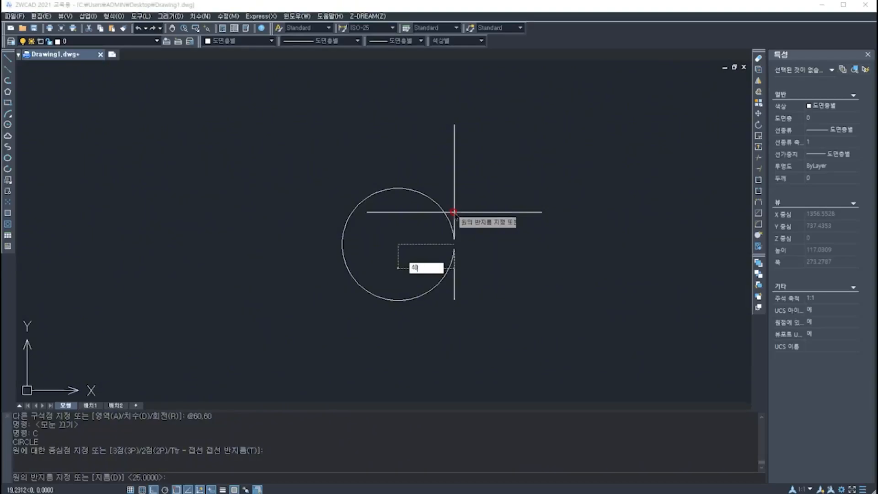
pyautogui.write('0')
pyautogui.press('Return')
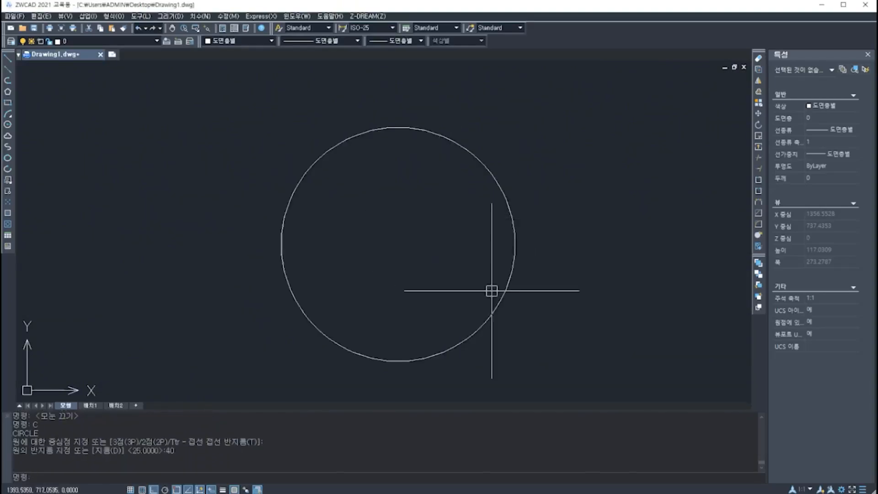
# Draw a second circle of radius 40 centred on the right quadrant point of the first circle.
pyautogui.moveTo(562, 302); pyautogui.dragTo(516, 302, button='middle')
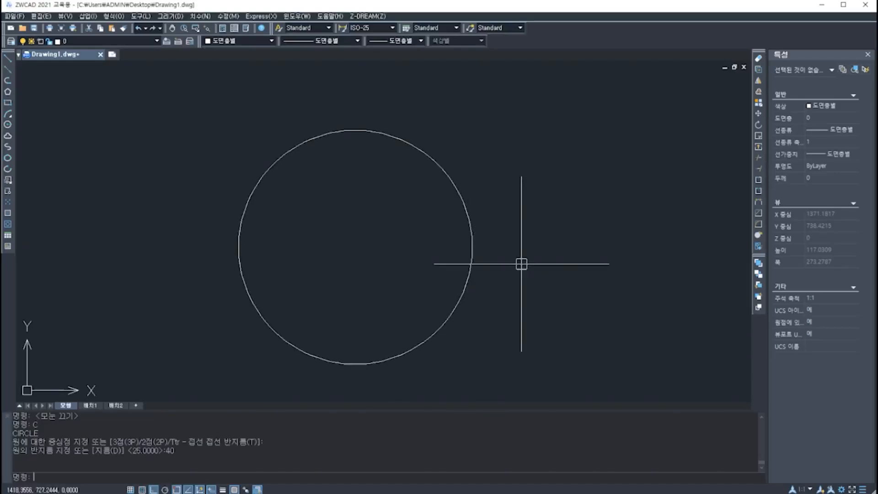
pyautogui.write('c')
pyautogui.press('Return')
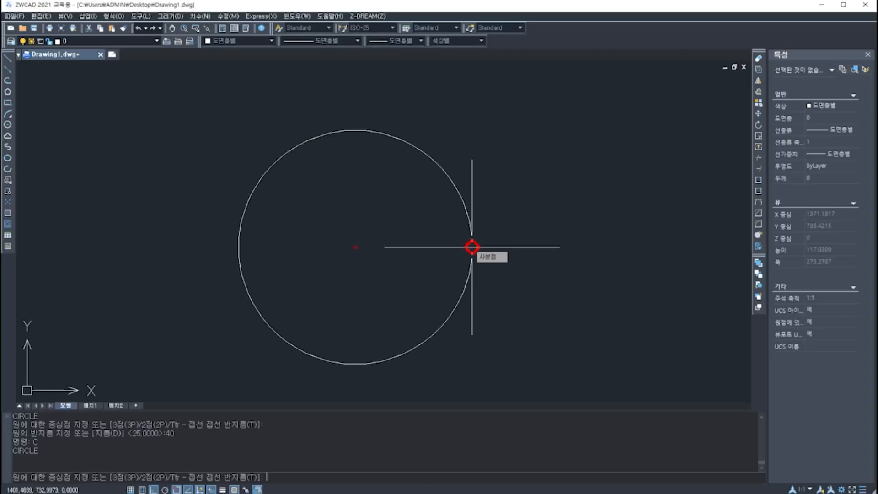
pyautogui.click(472, 247)
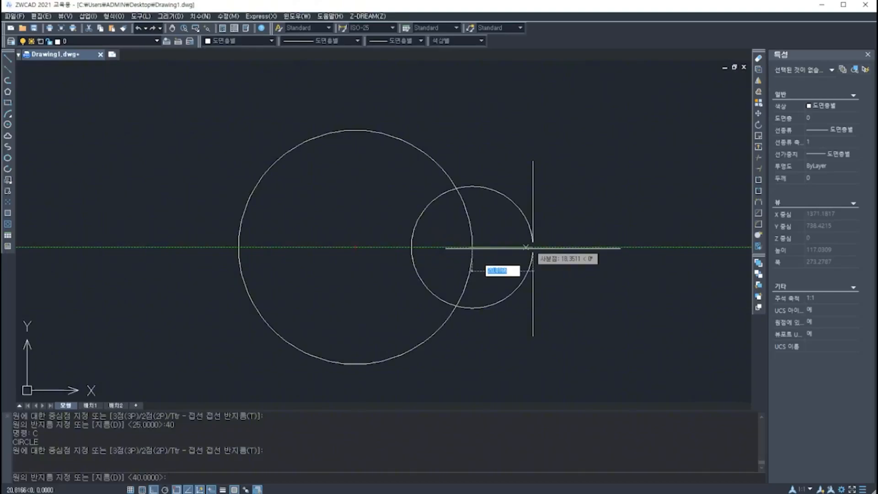
pyautogui.write('40')
pyautogui.press('Return')
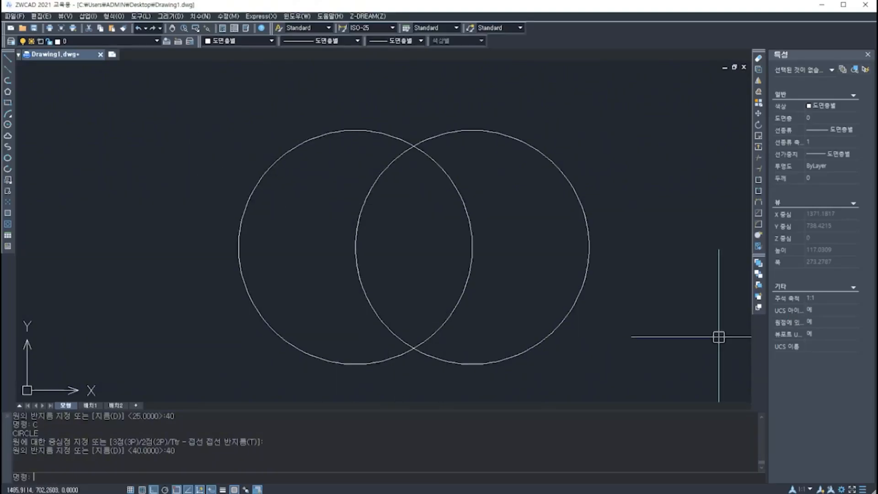
pyautogui.hotkey('ctrl', '2')
pyautogui.moveTo(354, 252)
pyautogui.mouseDown()
pyautogui.moveTo(355, 233)
pyautogui.moveTo(310, 194)
pyautogui.moveTo(254, 203)
pyautogui.moveTo(235, 248)
pyautogui.moveTo(242, 250)
pyautogui.mouseUp()
pyautogui.moveTo(354, 238)
pyautogui.mouseDown()
pyautogui.moveTo(358, 247)
pyautogui.moveTo(341, 208)
pyautogui.moveTo(237, 219)
pyautogui.moveTo(255, 292)
pyautogui.moveTo(361, 249)
pyautogui.moveTo(233, 215)
pyautogui.moveTo(244, 297)
pyautogui.mouseUp()
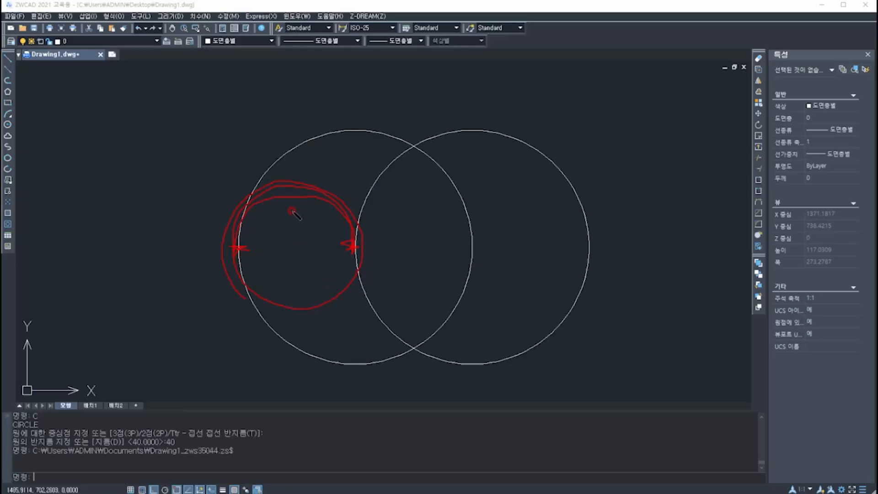
pyautogui.moveTo(296, 247); pyautogui.dragTo(297, 248)
pyautogui.moveTo(239, 248); pyautogui.dragTo(355, 248)
pyautogui.moveTo(474, 246); pyautogui.dragTo(589, 242)
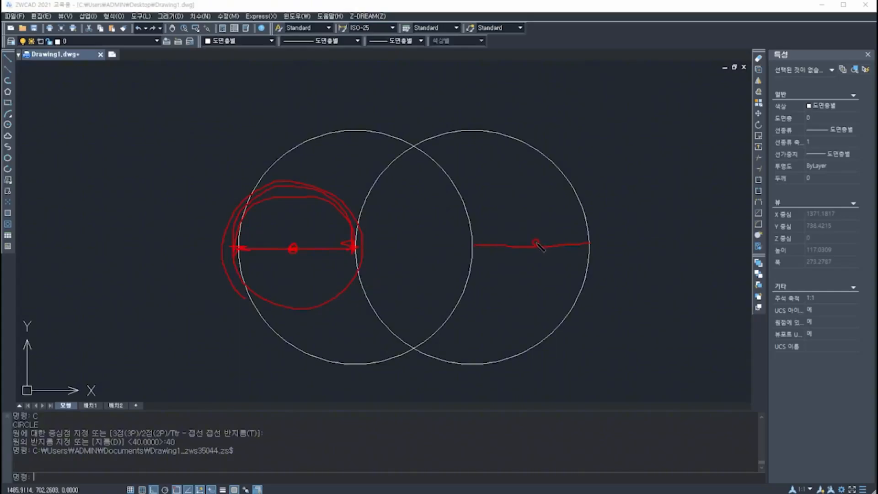
pyautogui.moveTo(535, 242)
pyautogui.mouseDown()
pyautogui.moveTo(535, 251)
pyautogui.moveTo(596, 251)
pyautogui.mouseUp()
pyautogui.moveTo(543, 231); pyautogui.dragTo(517, 264)
pyautogui.moveTo(510, 221); pyautogui.dragTo(580, 281)
pyautogui.press('Escape')
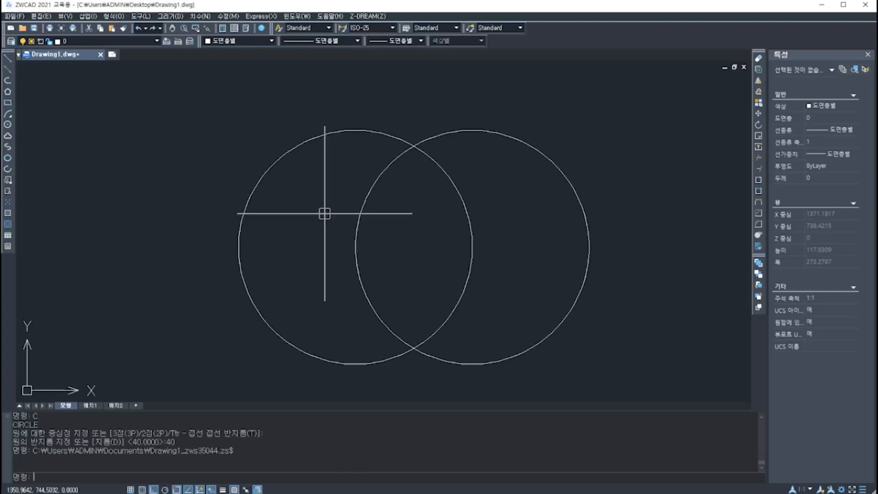
# Draw a two-point (2P) circle from the left large circle's left quadrant to the right large circle's left quadrant.
pyautogui.write('c')
pyautogui.press('Return')
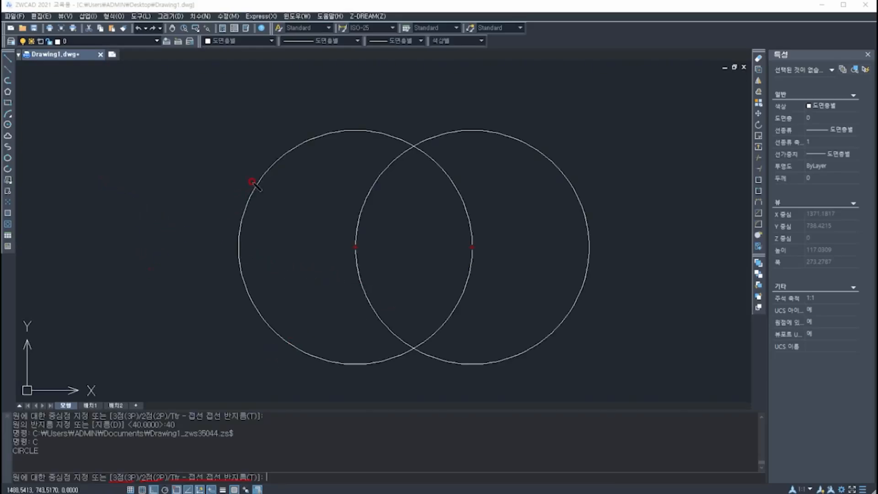
pyautogui.moveTo(260, 149)
pyautogui.mouseDown()
pyautogui.moveTo(183, 250)
pyautogui.moveTo(138, 255)
pyautogui.moveTo(97, 156)
pyautogui.mouseUp()
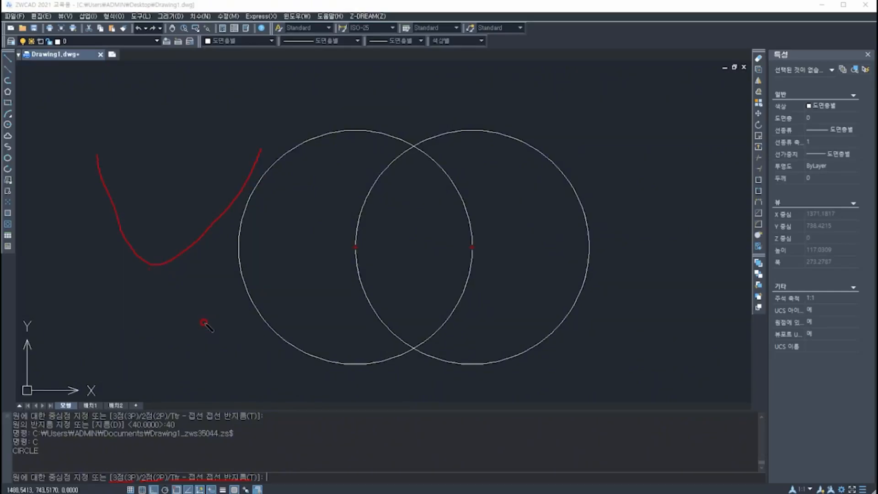
pyautogui.moveTo(122, 231)
pyautogui.mouseDown()
pyautogui.moveTo(179, 135)
pyautogui.moveTo(219, 234)
pyautogui.moveTo(141, 265)
pyautogui.mouseUp()
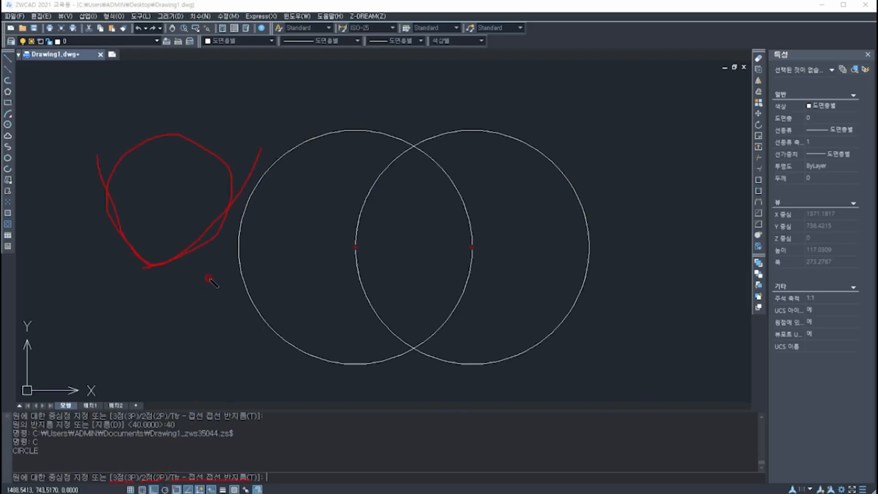
pyautogui.click(228, 100)
pyautogui.moveTo(367, 78)
pyautogui.mouseDown()
pyautogui.moveTo(230, 99)
pyautogui.moveTo(226, 91)
pyautogui.moveTo(259, 186)
pyautogui.moveTo(382, 94)
pyautogui.moveTo(284, 34)
pyautogui.moveTo(221, 81)
pyautogui.moveTo(233, 145)
pyautogui.moveTo(308, 170)
pyautogui.moveTo(371, 75)
pyautogui.moveTo(255, 33)
pyautogui.moveTo(207, 112)
pyautogui.moveTo(256, 181)
pyautogui.moveTo(369, 136)
pyautogui.mouseUp()
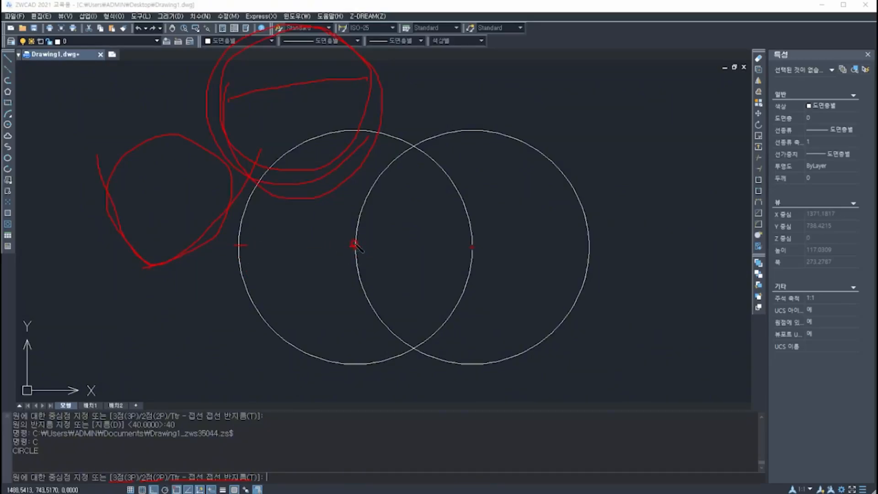
pyautogui.moveTo(355, 243)
pyautogui.mouseDown()
pyautogui.moveTo(355, 256)
pyautogui.moveTo(256, 279)
pyautogui.moveTo(257, 194)
pyautogui.moveTo(345, 215)
pyautogui.moveTo(340, 288)
pyautogui.mouseUp()
pyautogui.moveTo(157, 489)
pyautogui.mouseDown()
pyautogui.moveTo(145, 483)
pyautogui.moveTo(147, 461)
pyautogui.moveTo(164, 480)
pyautogui.mouseUp()
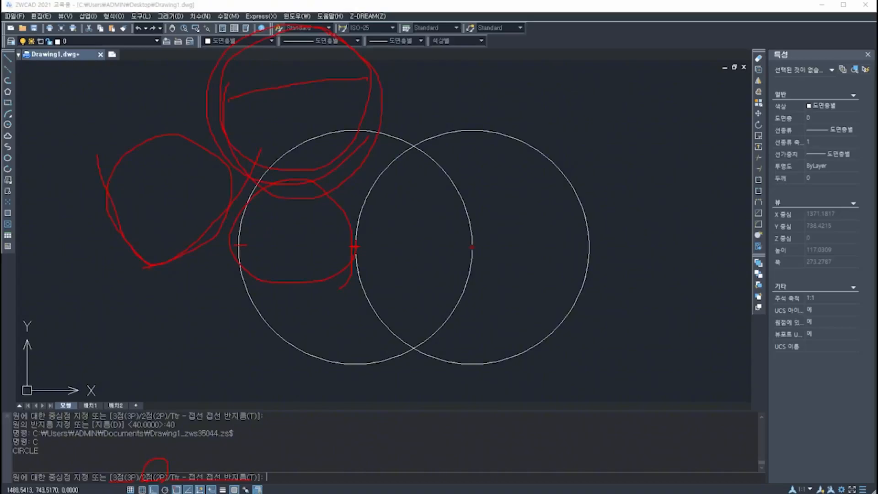
pyautogui.press('e')
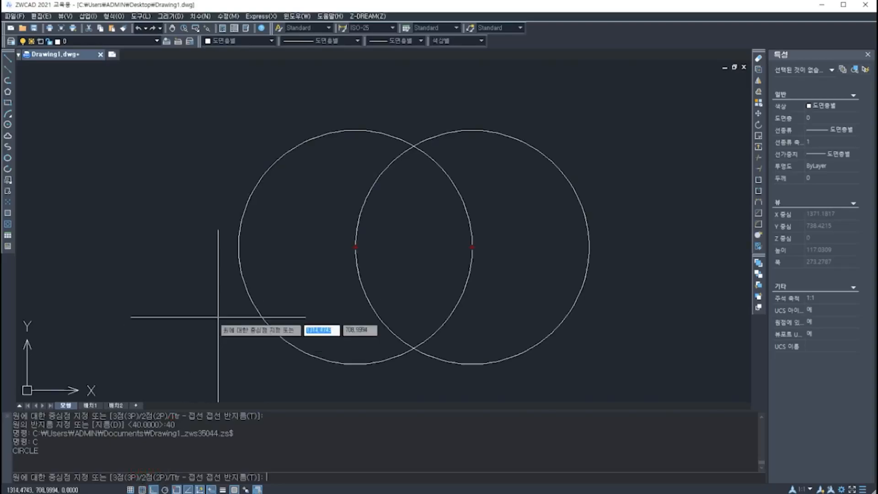
pyautogui.write('3P')
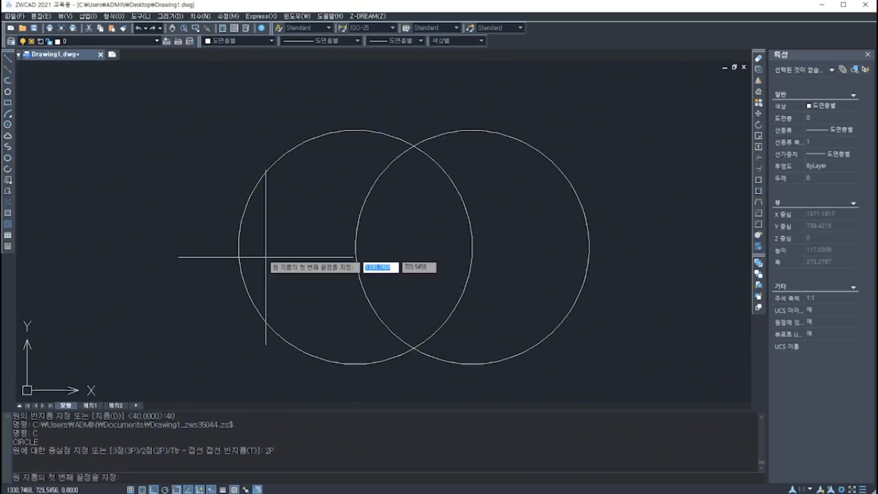
pyautogui.click(238, 247)
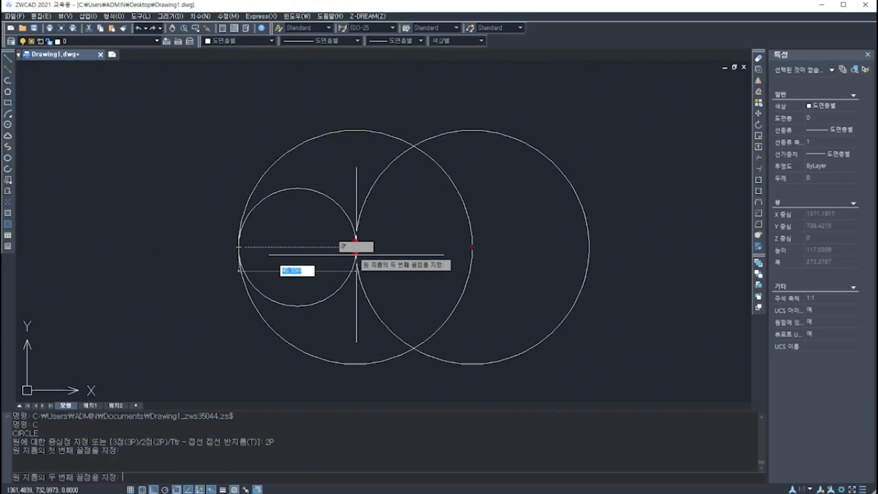
pyautogui.click(356, 254)
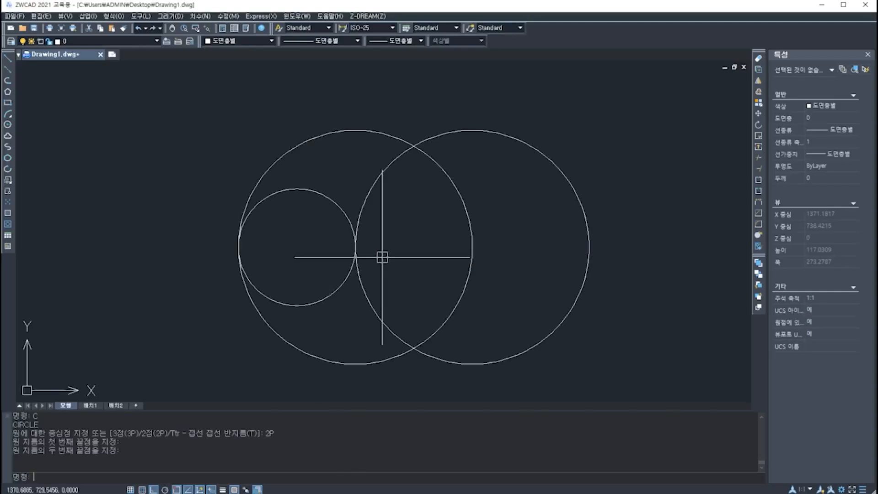
# Draw a two-point (2P) circle in the overlap, from the right large circle's left quadrant to the left large circle's right quadrant.
pyautogui.write('c')
pyautogui.press('Return')
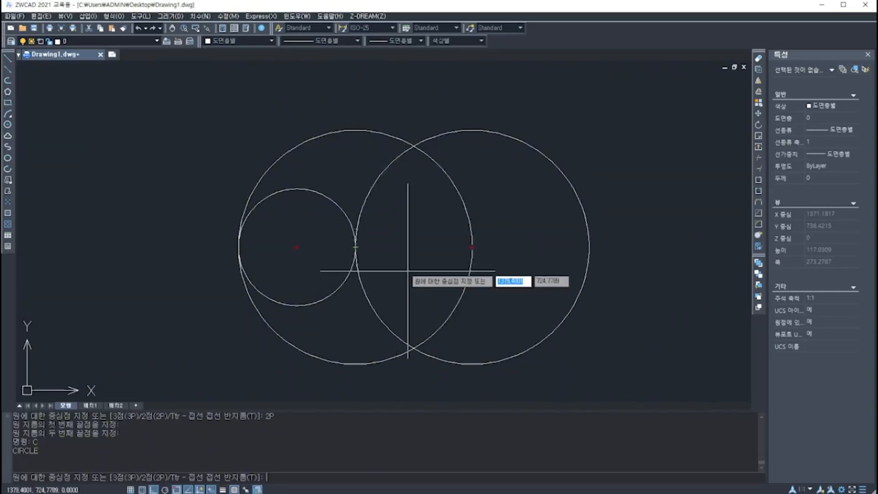
pyautogui.write('2p')
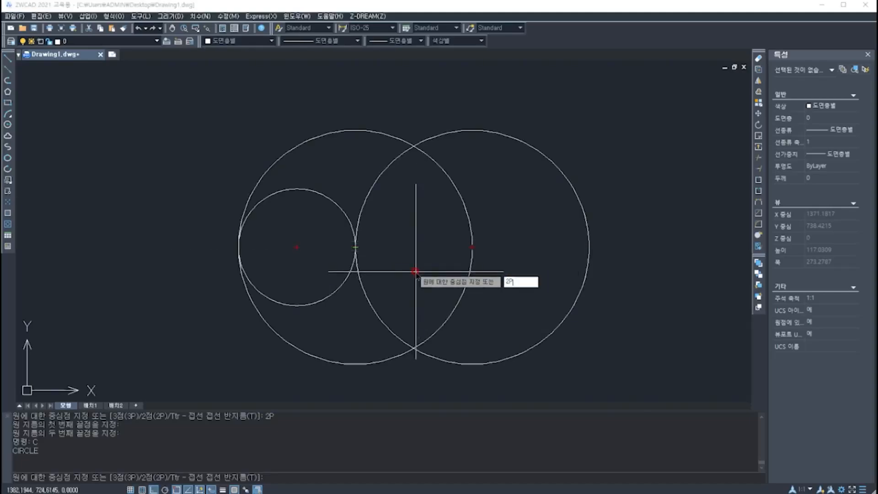
pyautogui.press('Return')
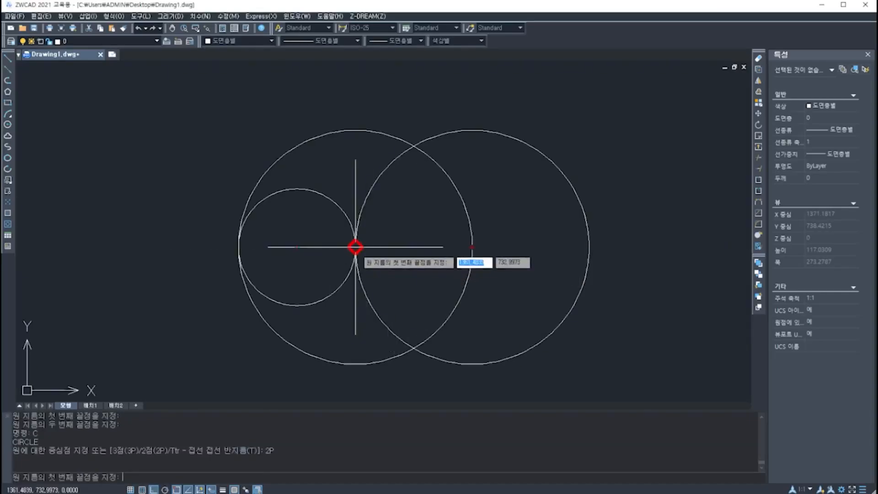
pyautogui.click(356, 247)
pyautogui.click(472, 247)
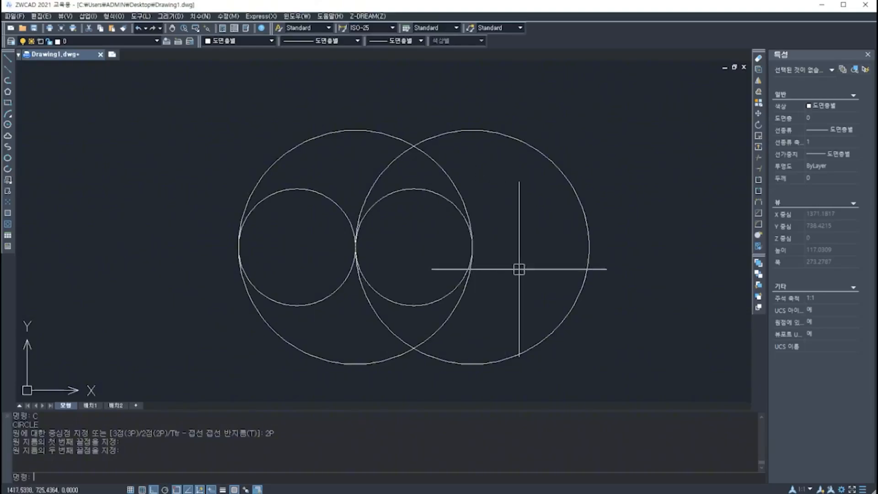
# Draw a two-point (2P) circle from the left large circle's right quadrant to the right large circle's right quadrant.
pyautogui.moveTo(519, 269); pyautogui.dragTo(479, 280, button='middle')
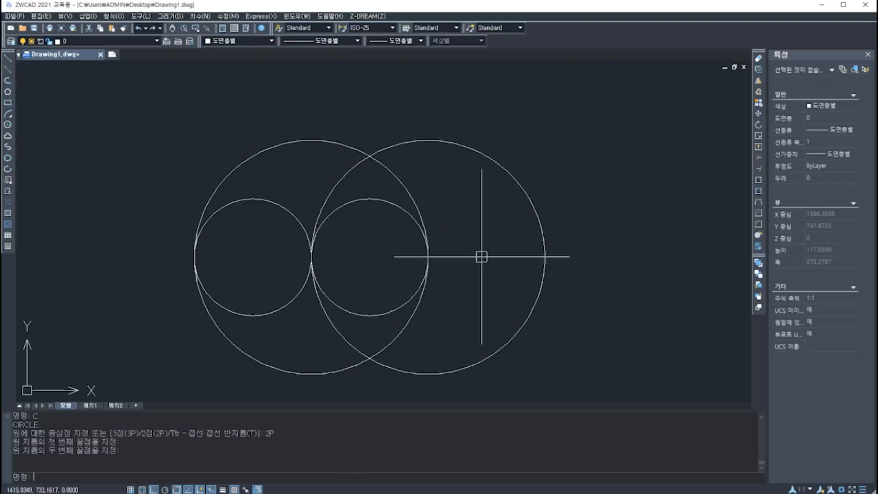
pyautogui.press('Return')
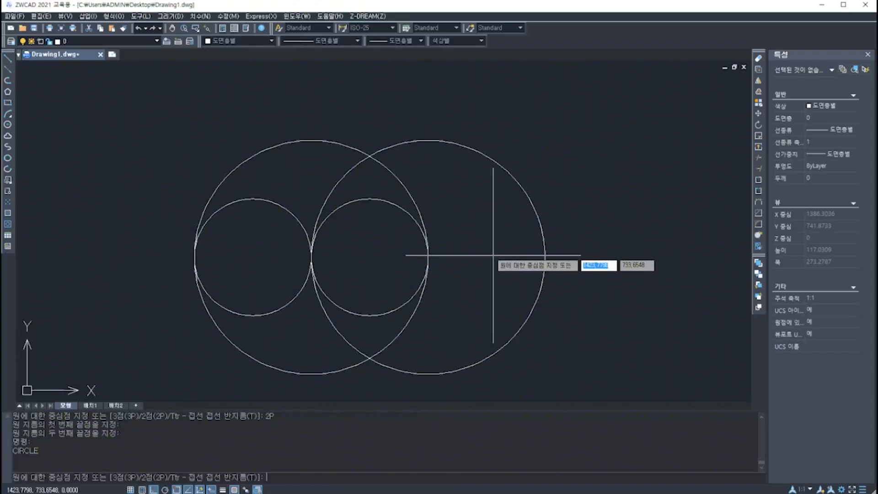
pyautogui.write('2P')
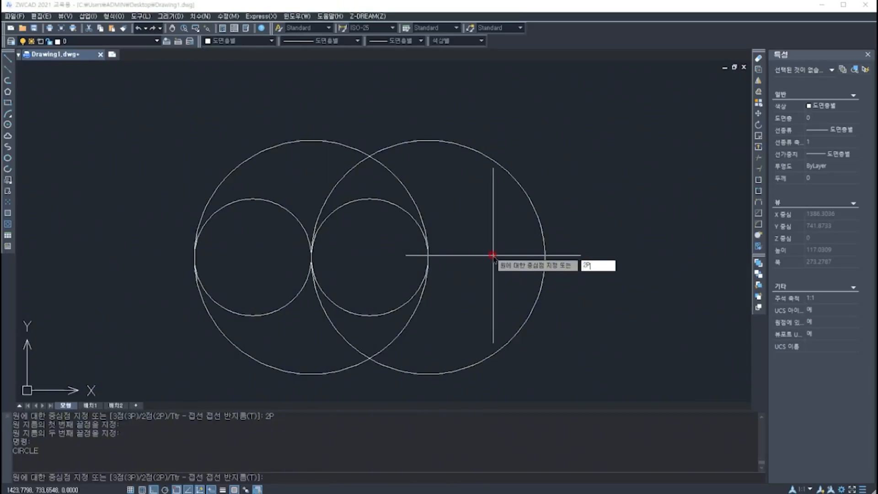
pyautogui.press('Return')
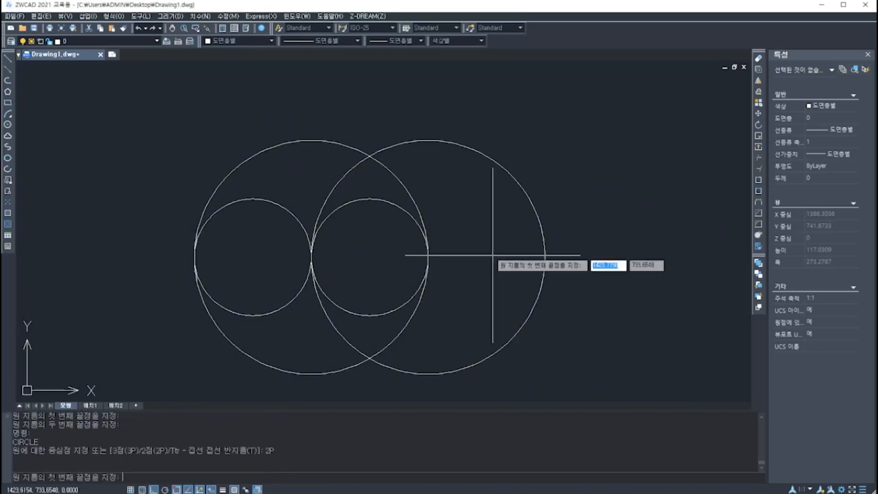
pyautogui.click(428, 257)
pyautogui.click(545, 257)
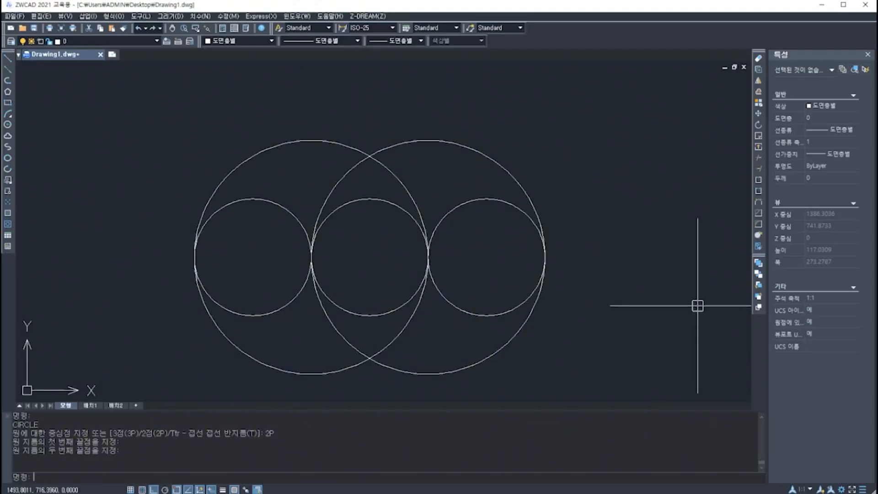
# Draw a horizontal line 100 long in the empty area to the right of the circle figure.
pyautogui.moveTo(697, 306); pyautogui.dragTo(117, 271, button='middle')
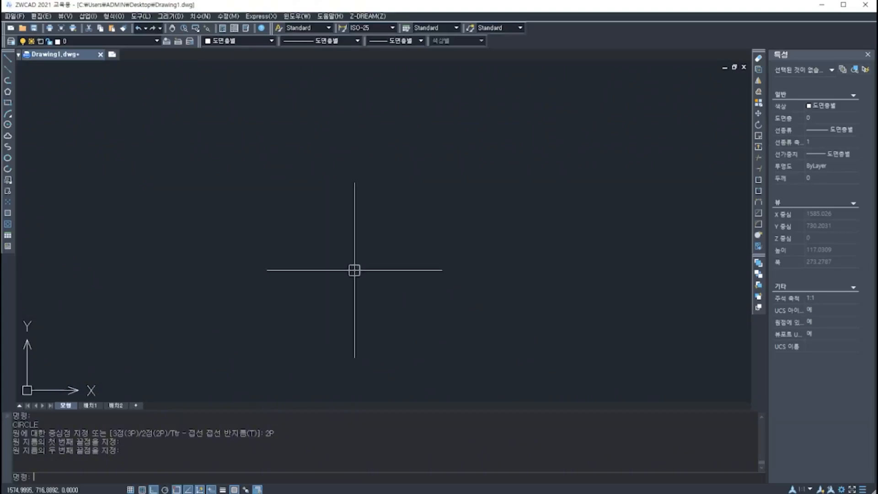
pyautogui.write('L')
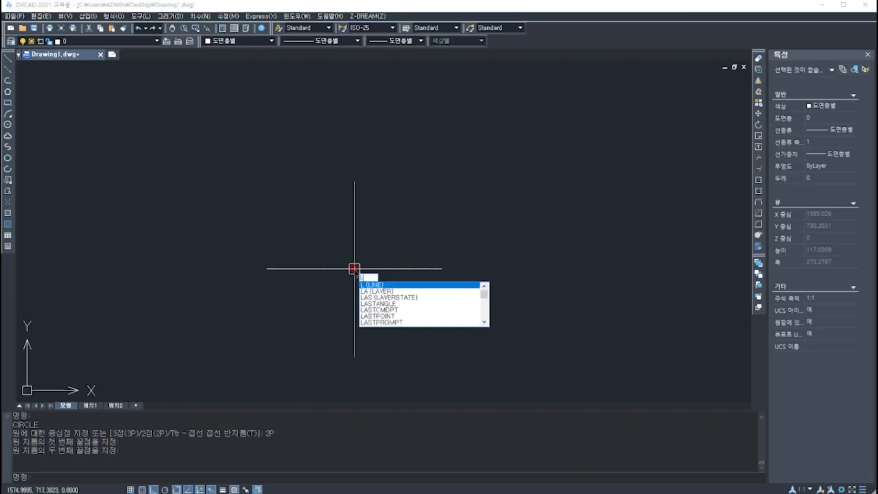
pyautogui.press('Return')
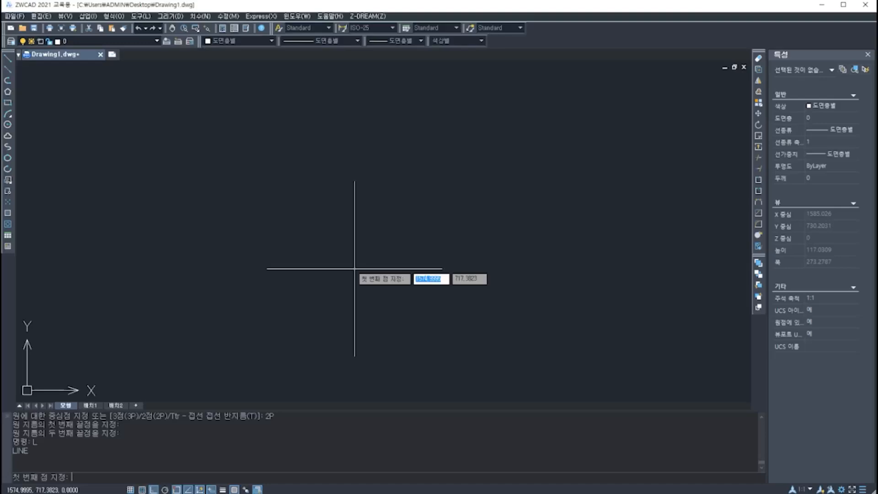
pyautogui.click(305, 295)
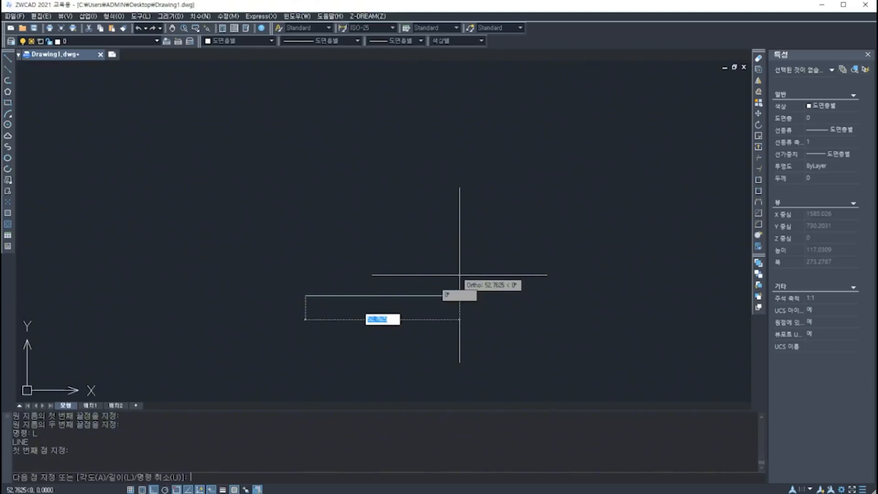
pyautogui.write('0')
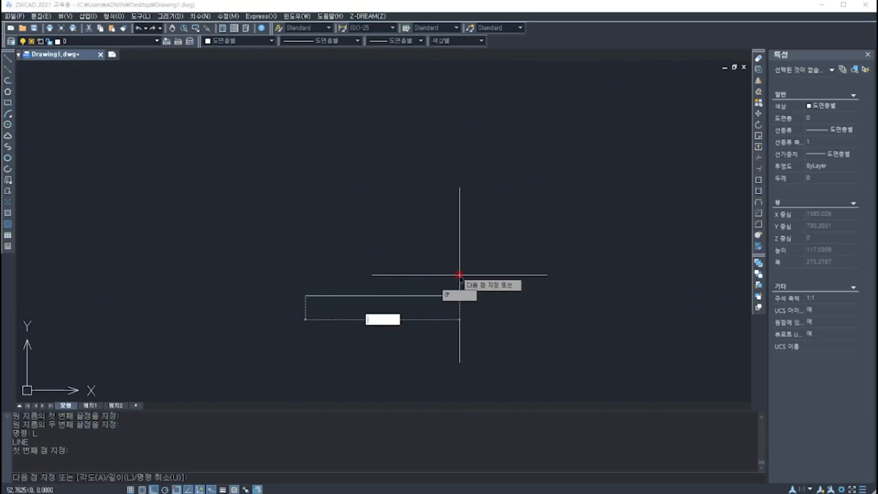
pyautogui.write('00')
pyautogui.press('Return')
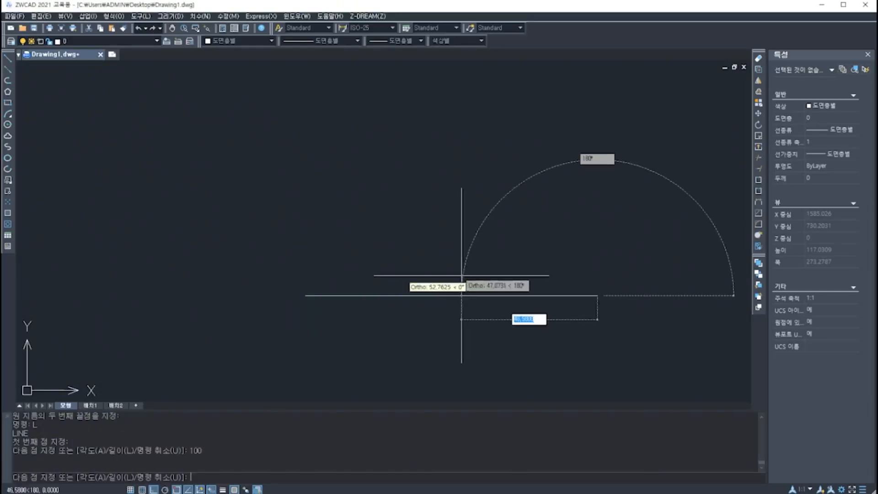
# Continue the line from the base's right end with a segment 100 long at an angle of 120°.
pyautogui.scroll(-4, 569, 167)
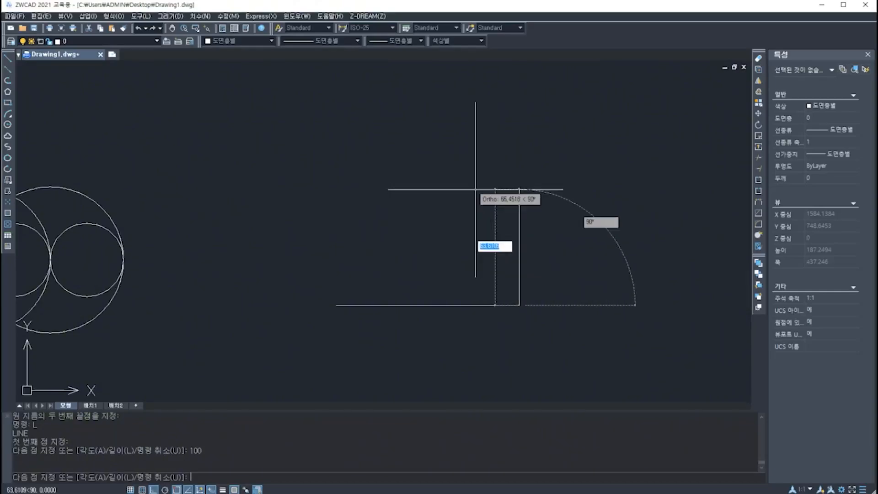
pyautogui.moveTo(474, 191); pyautogui.dragTo(479, 213, button='middle')
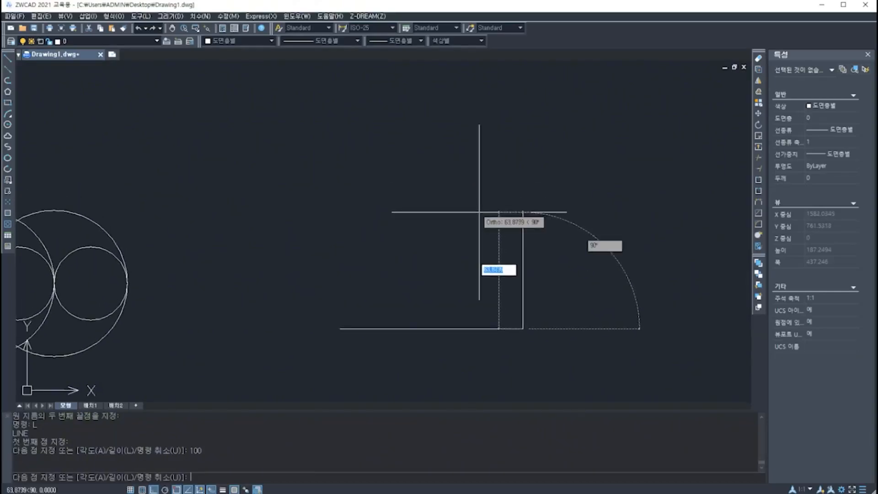
pyautogui.write('10')
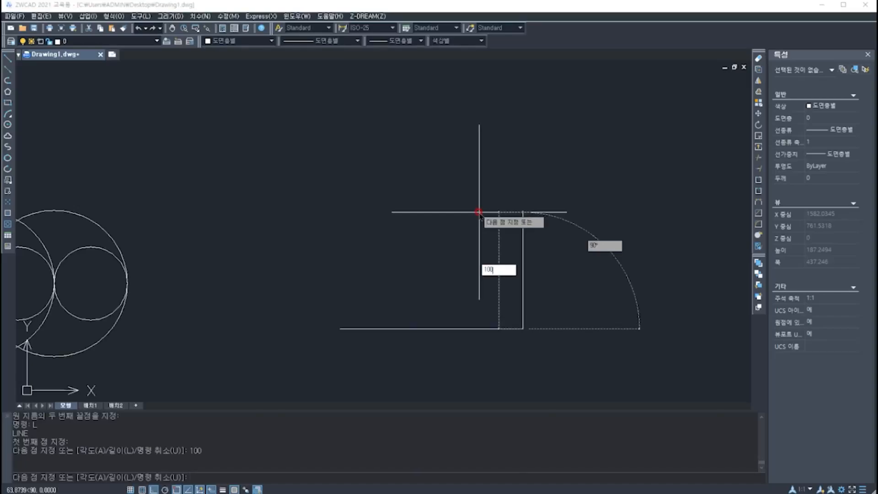
pyautogui.write('0')
pyautogui.press('Tab')
pyautogui.write('1')
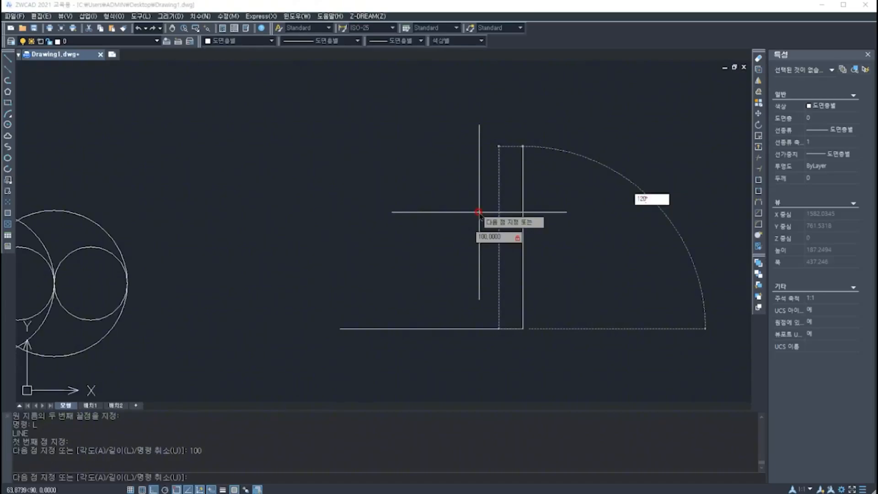
pyautogui.write('20')
pyautogui.press('Return')
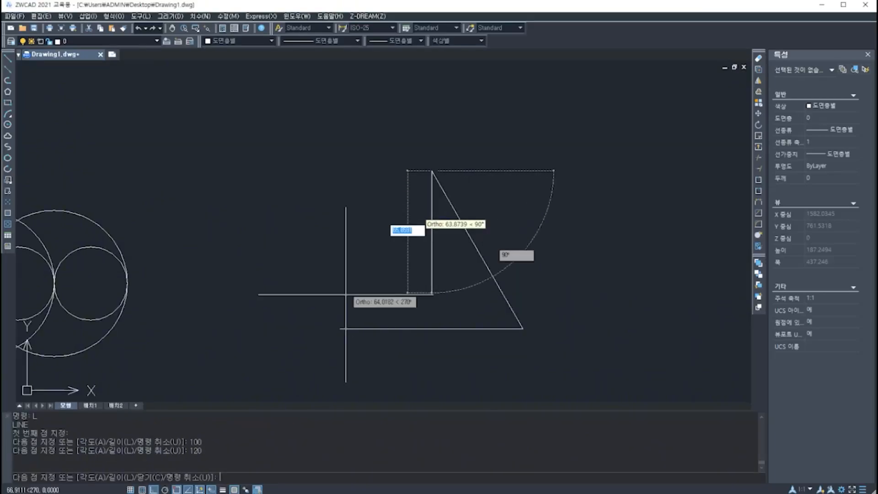
# Close the triangle by drawing the last side to the base's left endpoint, and end the Line command.
pyautogui.click(340, 328)
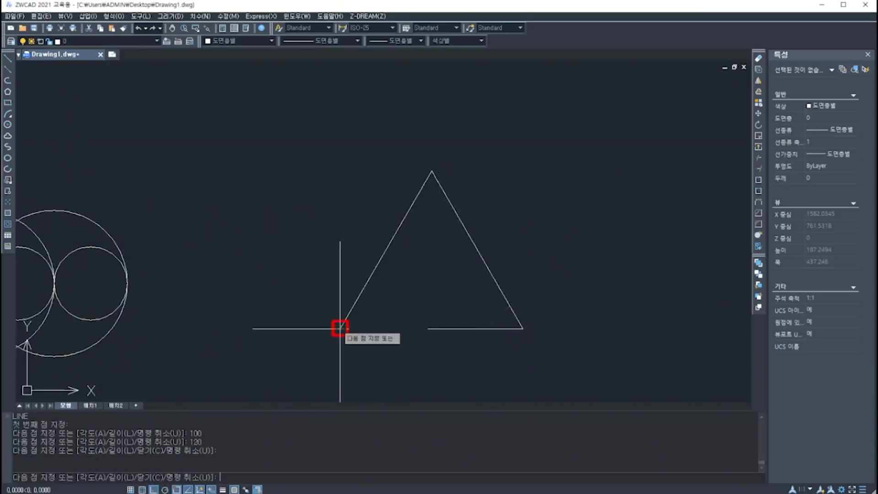
pyautogui.scroll(3, 282, 258)
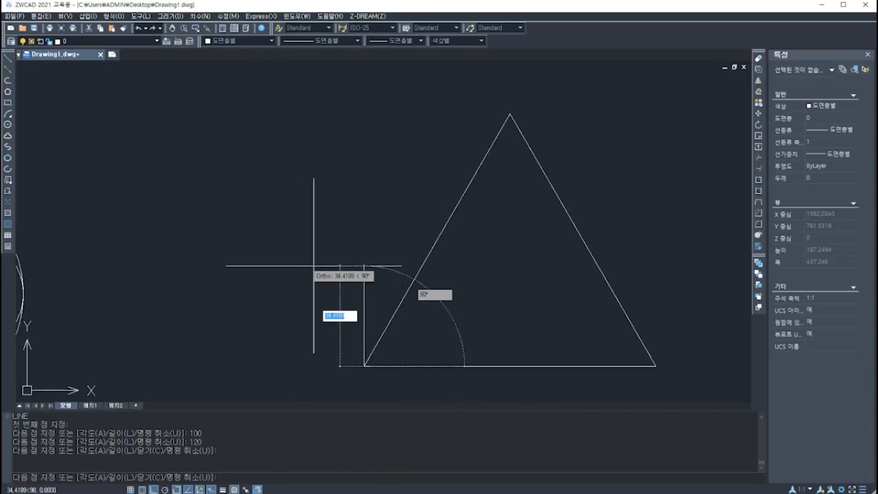
pyautogui.press('Return')
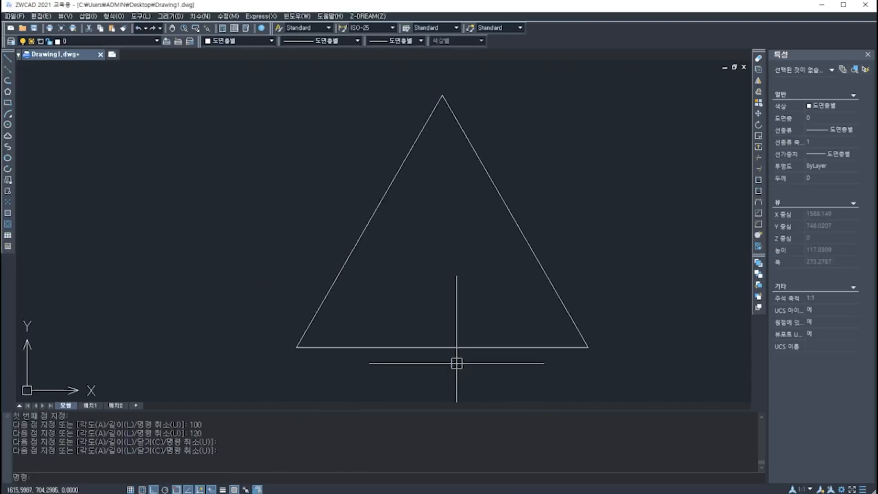
pyautogui.moveTo(540, 299); pyautogui.dragTo(525, 298, button='middle')
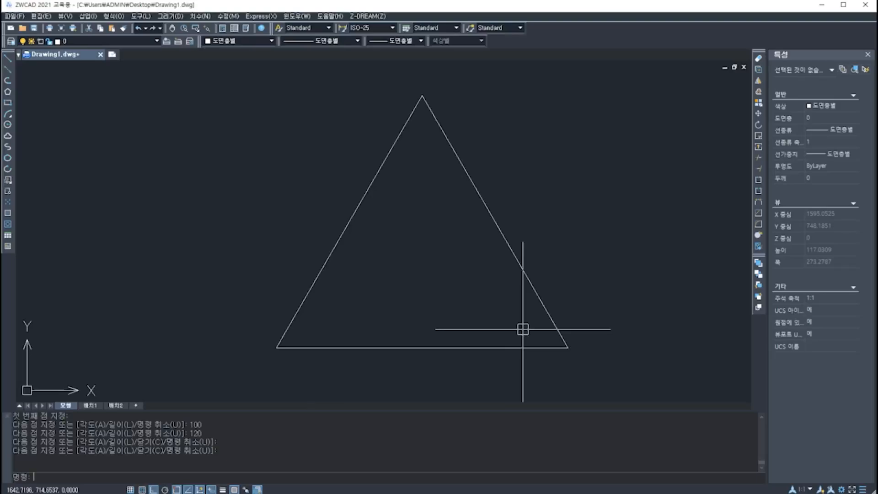
pyautogui.hotkey('ctrl', 'alt', 'd')
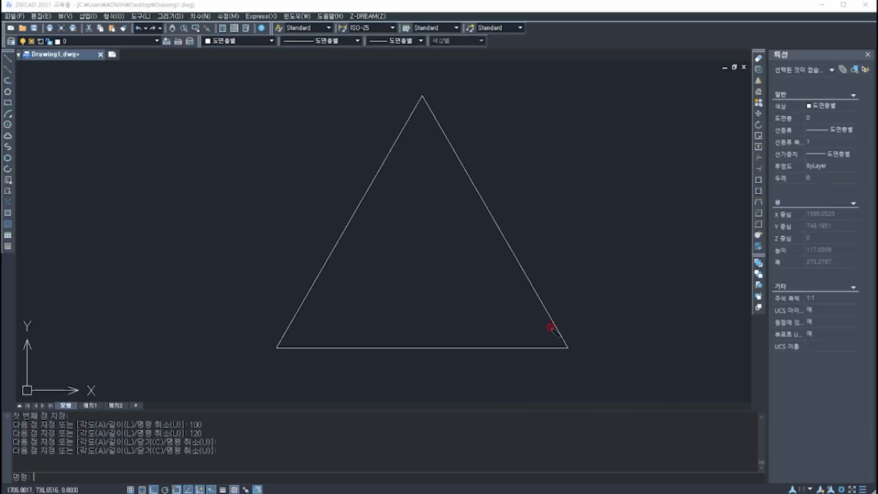
pyautogui.moveTo(544, 344)
pyautogui.mouseDown()
pyautogui.moveTo(519, 335)
pyautogui.moveTo(529, 309)
pyautogui.moveTo(544, 314)
pyautogui.moveTo(553, 337)
pyautogui.moveTo(541, 345)
pyautogui.mouseUp()
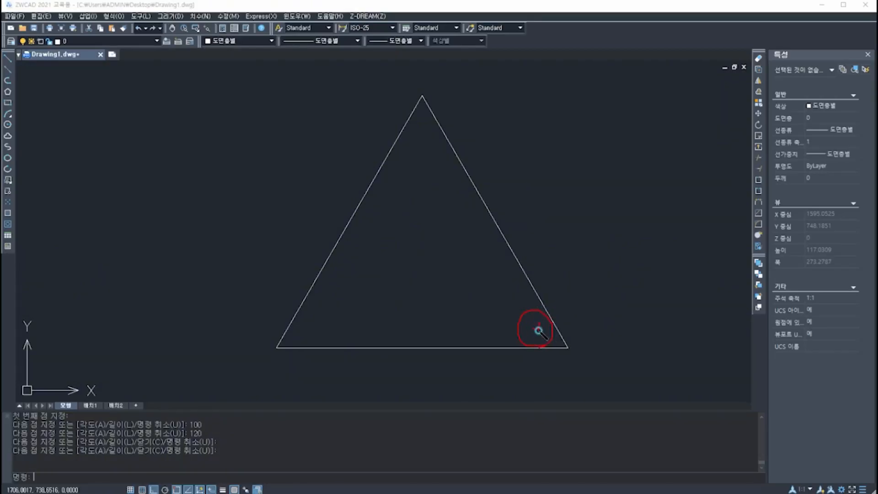
pyautogui.moveTo(604, 270)
pyautogui.mouseDown()
pyautogui.moveTo(587, 285)
pyautogui.moveTo(603, 281)
pyautogui.mouseUp()
pyautogui.moveTo(622, 297)
pyautogui.mouseDown()
pyautogui.moveTo(634, 304)
pyautogui.moveTo(625, 323)
pyautogui.moveTo(639, 343)
pyautogui.mouseUp()
pyautogui.moveTo(639, 311); pyautogui.dragTo(634, 335)
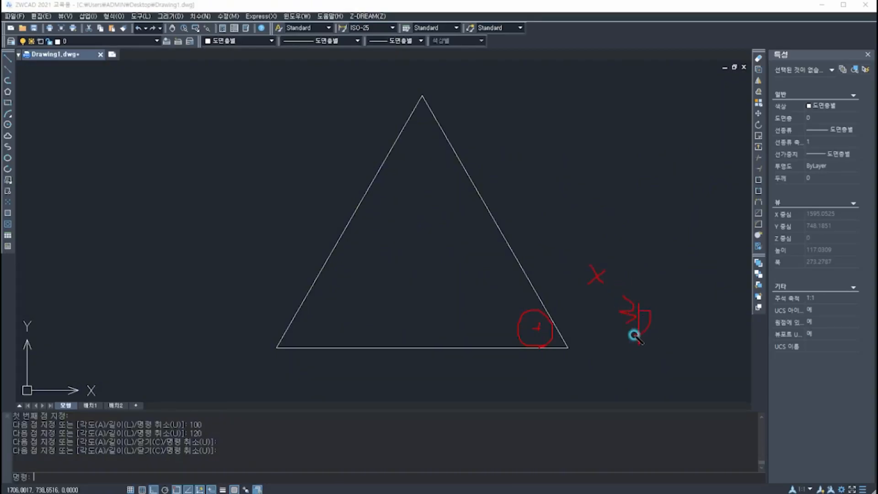
pyautogui.moveTo(619, 263); pyautogui.dragTo(635, 279)
pyautogui.moveTo(644, 261); pyautogui.dragTo(646, 287)
pyautogui.moveTo(639, 256)
pyautogui.mouseDown()
pyautogui.moveTo(652, 263)
pyautogui.moveTo(645, 276)
pyautogui.mouseUp()
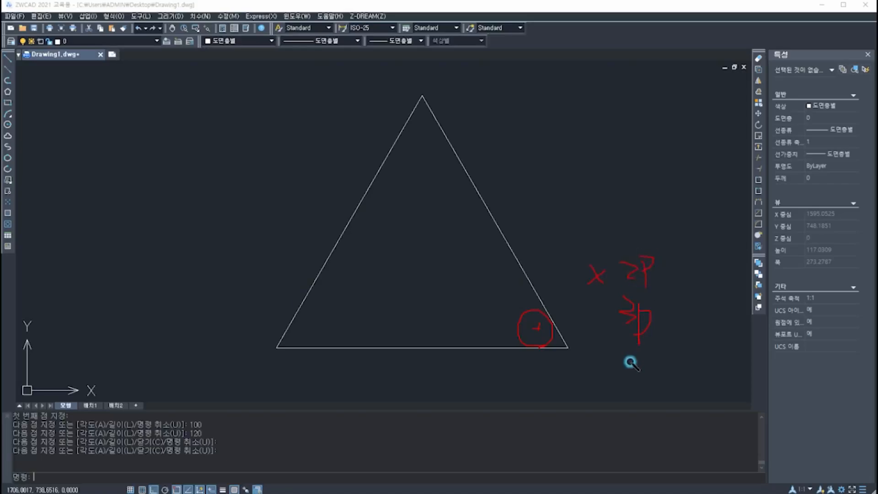
pyautogui.moveTo(626, 357); pyautogui.dragTo(644, 356)
pyautogui.moveTo(636, 351)
pyautogui.mouseDown()
pyautogui.moveTo(635, 366)
pyautogui.moveTo(669, 357)
pyautogui.moveTo(659, 371)
pyautogui.moveTo(669, 354)
pyautogui.moveTo(674, 367)
pyautogui.mouseUp()
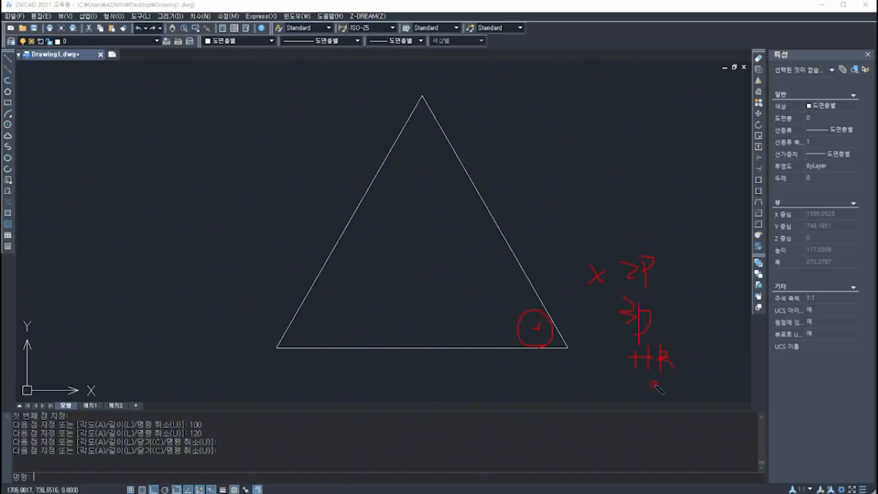
pyautogui.moveTo(621, 290); pyautogui.dragTo(679, 290)
pyautogui.moveTo(551, 320); pyautogui.dragTo(538, 351)
pyautogui.moveTo(557, 321)
pyautogui.mouseDown()
pyautogui.moveTo(544, 326)
pyautogui.moveTo(538, 361)
pyautogui.mouseUp()
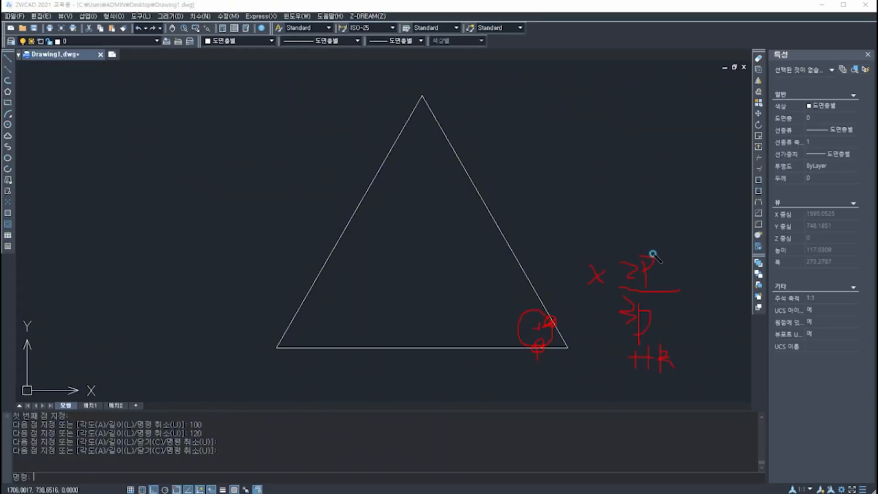
pyautogui.moveTo(652, 255); pyautogui.dragTo(617, 283)
pyautogui.moveTo(603, 240); pyautogui.dragTo(654, 274)
pyautogui.moveTo(621, 339); pyautogui.dragTo(700, 336)
pyautogui.moveTo(523, 317)
pyautogui.mouseDown()
pyautogui.moveTo(391, 334)
pyautogui.moveTo(399, 183)
pyautogui.moveTo(506, 267)
pyautogui.moveTo(488, 332)
pyautogui.moveTo(553, 325)
pyautogui.moveTo(546, 319)
pyautogui.mouseUp()
pyautogui.moveTo(534, 349); pyautogui.dragTo(536, 346)
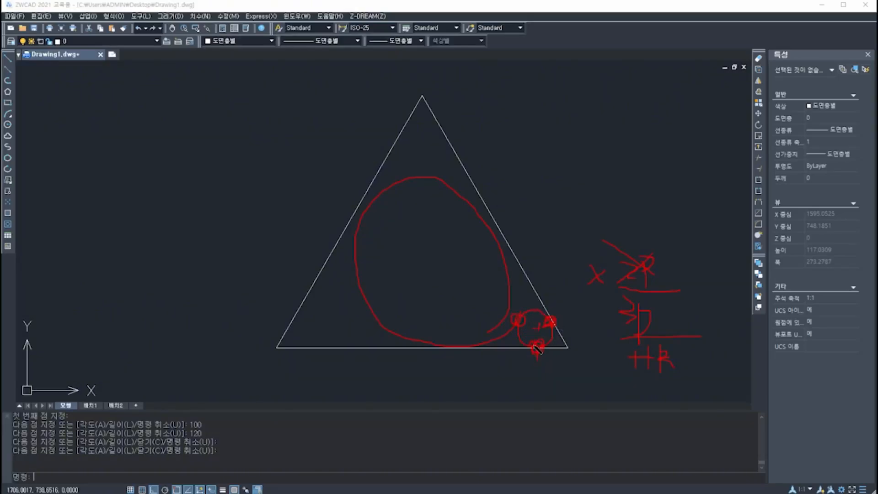
pyautogui.moveTo(668, 297)
pyautogui.mouseDown()
pyautogui.moveTo(639, 336)
pyautogui.moveTo(661, 323)
pyautogui.mouseUp()
pyautogui.moveTo(628, 378); pyautogui.dragTo(693, 380)
pyautogui.moveTo(601, 162); pyautogui.dragTo(595, 210)
pyautogui.moveTo(555, 324)
pyautogui.mouseDown()
pyautogui.moveTo(562, 313)
pyautogui.moveTo(555, 325)
pyautogui.mouseUp()
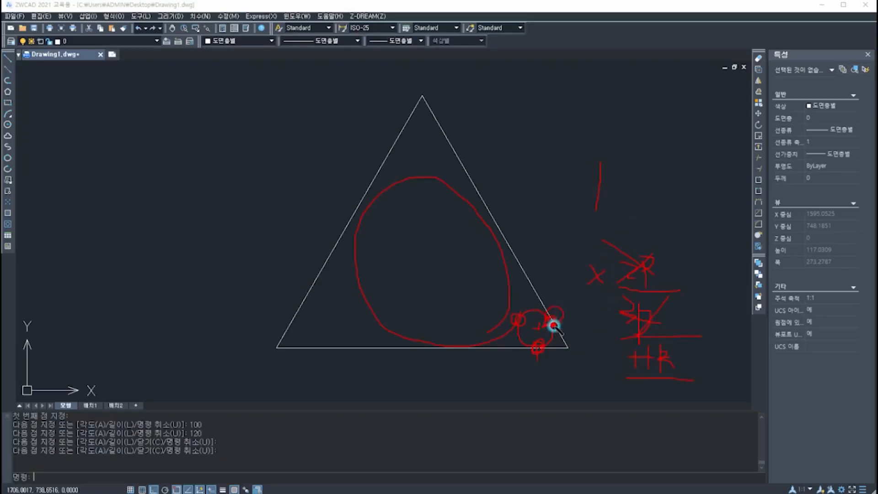
pyautogui.moveTo(529, 341)
pyautogui.mouseDown()
pyautogui.moveTo(545, 344)
pyautogui.moveTo(533, 359)
pyautogui.moveTo(547, 356)
pyautogui.mouseUp()
pyautogui.moveTo(658, 373); pyautogui.dragTo(620, 382)
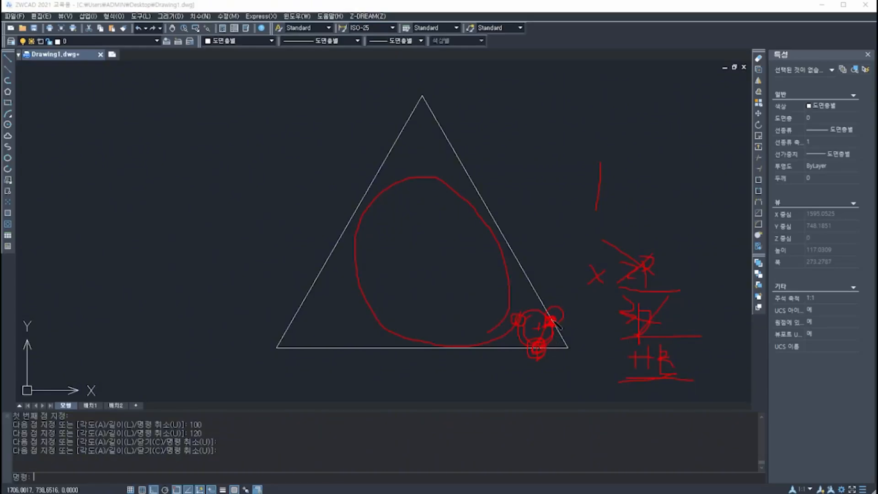
pyautogui.moveTo(592, 350)
pyautogui.mouseDown()
pyautogui.moveTo(599, 365)
pyautogui.moveTo(611, 357)
pyautogui.moveTo(605, 362)
pyautogui.mouseUp()
pyautogui.moveTo(609, 349); pyautogui.dragTo(608, 373)
pyautogui.moveTo(687, 348); pyautogui.dragTo(680, 381)
pyautogui.press('Escape')
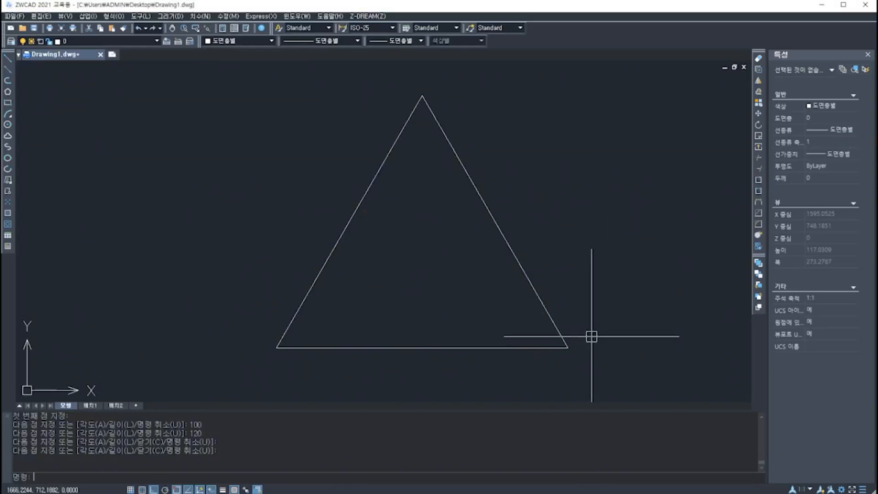
# Start a tangent-tangent-radius (Ttr) circle with the triangle's base and right side as its tangents, near the lower right corner.
pyautogui.write('C')
pyautogui.press('Return')
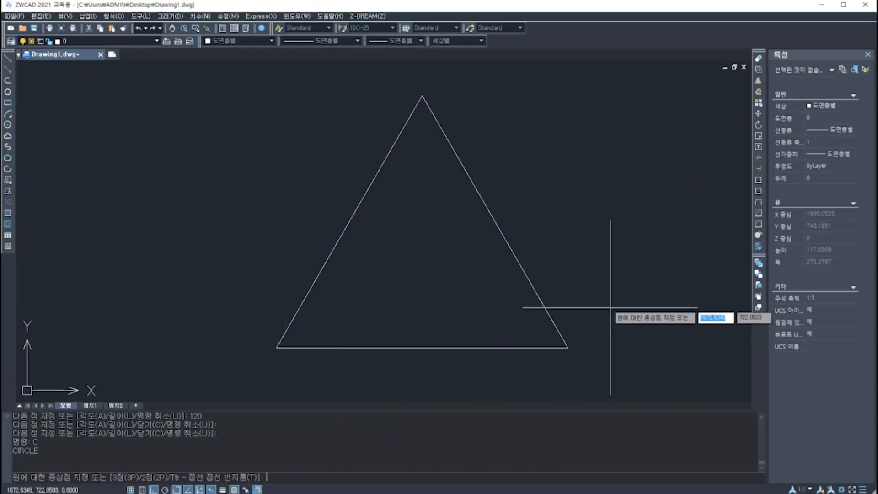
pyautogui.write('T')
pyautogui.press('Return')
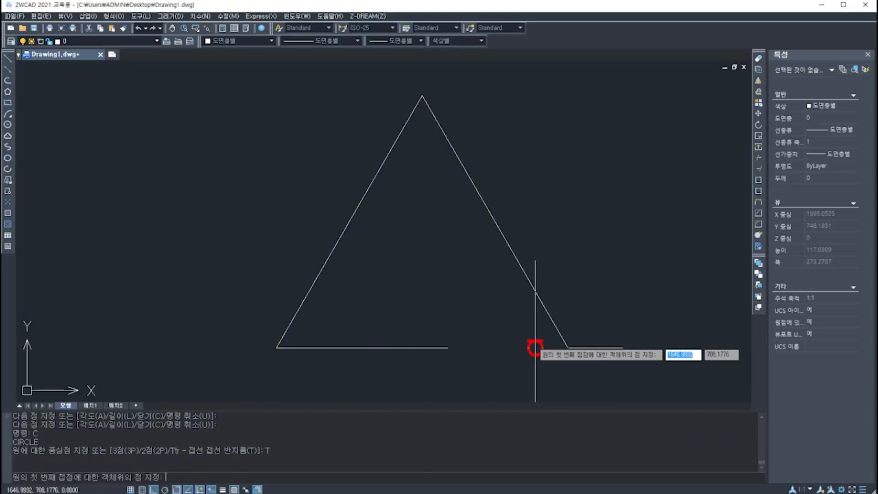
pyautogui.click(535, 348)
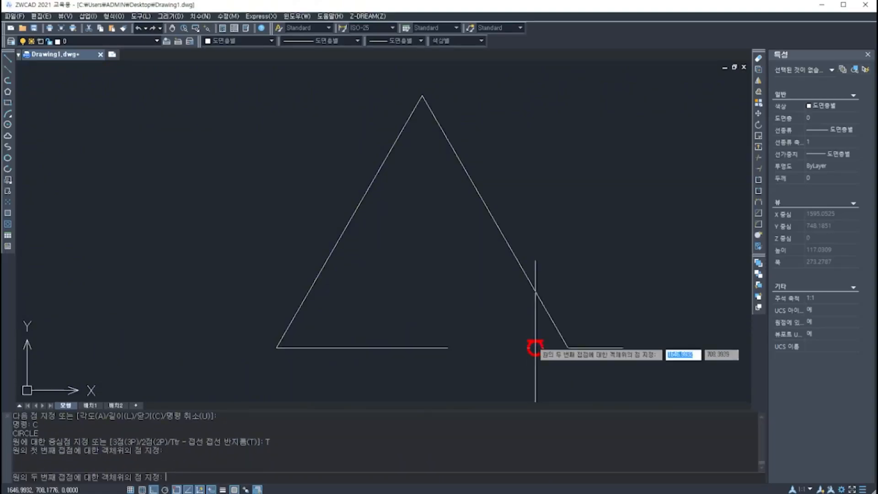
pyautogui.click(551, 319)
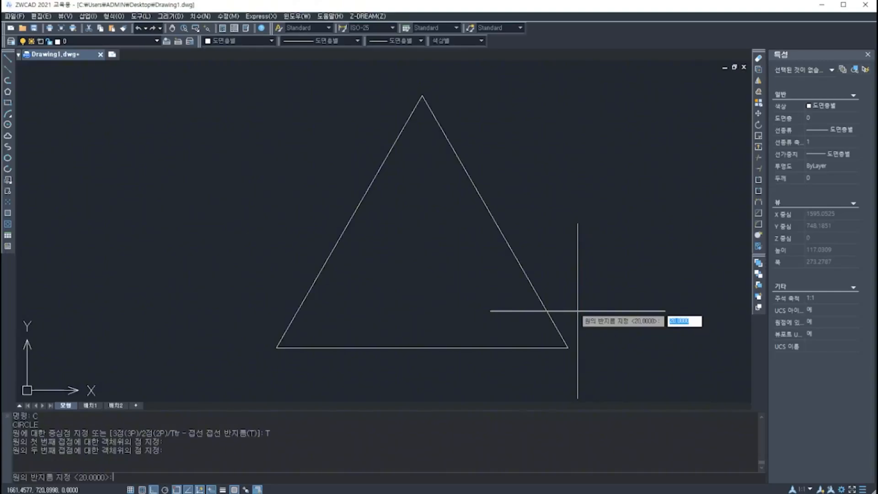
pyautogui.write('20')
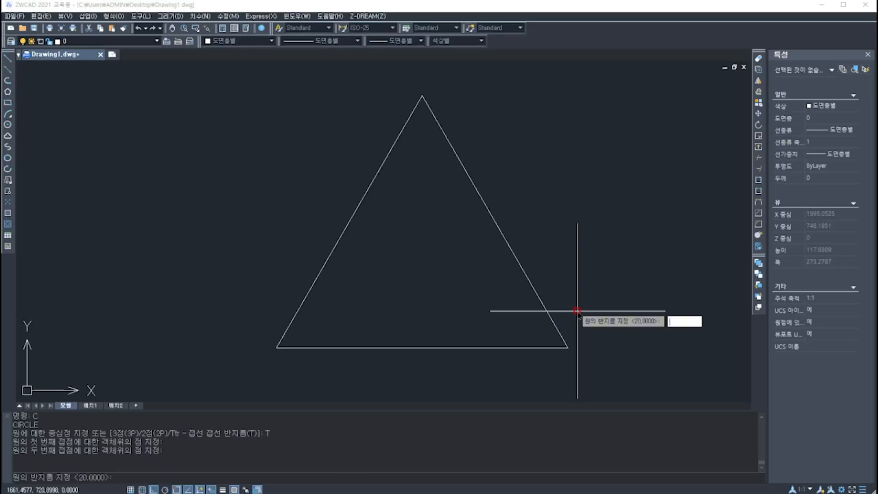
pyautogui.moveTo(590, 168)
pyautogui.mouseDown()
pyautogui.moveTo(596, 205)
pyautogui.moveTo(574, 179)
pyautogui.mouseUp()
pyautogui.moveTo(621, 165); pyautogui.dragTo(568, 230)
pyautogui.moveTo(632, 179)
pyautogui.mouseDown()
pyautogui.moveTo(654, 196)
pyautogui.moveTo(672, 190)
pyautogui.moveTo(679, 202)
pyautogui.moveTo(662, 229)
pyautogui.mouseUp()
pyautogui.moveTo(709, 197)
pyautogui.mouseDown()
pyautogui.moveTo(735, 197)
pyautogui.moveTo(733, 189)
pyautogui.mouseUp()
pyautogui.moveTo(615, 338); pyautogui.dragTo(611, 336)
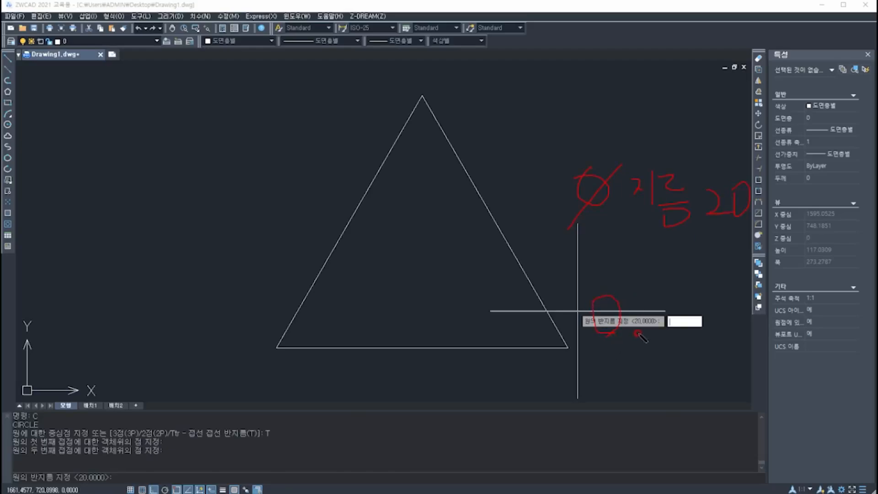
pyautogui.moveTo(663, 299)
pyautogui.mouseDown()
pyautogui.moveTo(640, 349)
pyautogui.moveTo(690, 325)
pyautogui.moveTo(664, 315)
pyautogui.mouseUp()
pyautogui.press('e')
pyautogui.press('Escape')
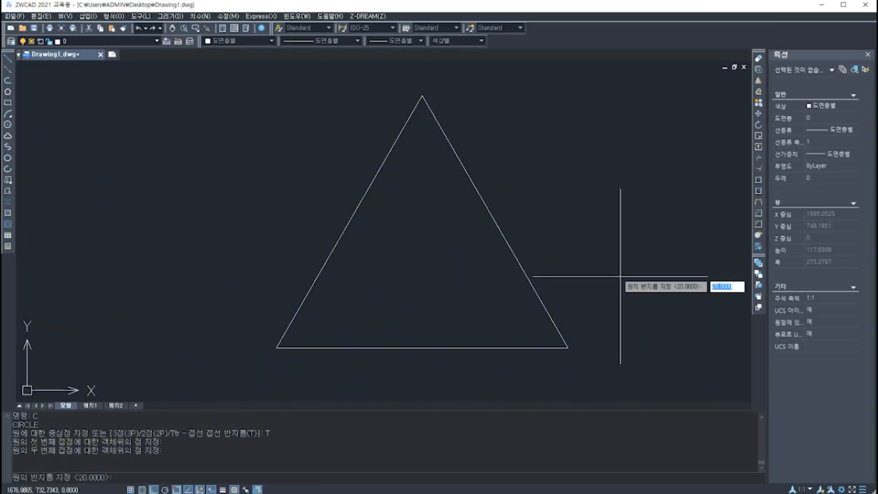
# Finish the tangent circle with a radius of 10.
pyautogui.hotkey('ctrl', '2')
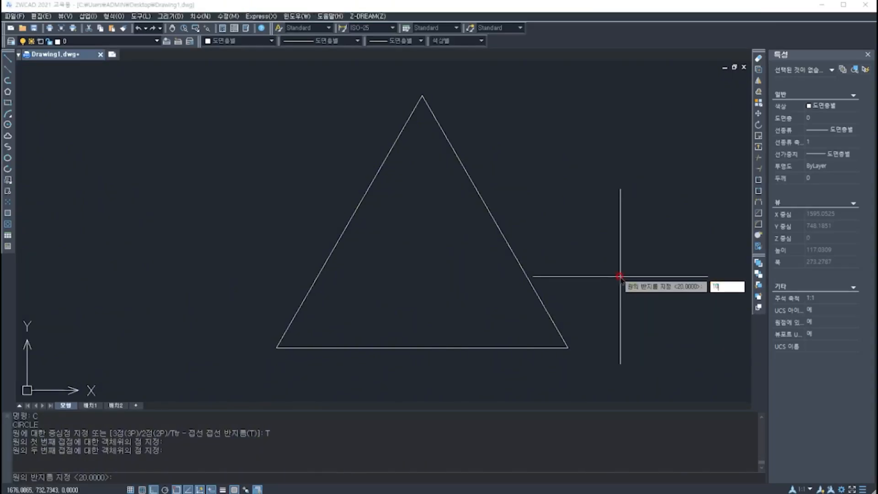
pyautogui.write('10')
pyautogui.press('Return')
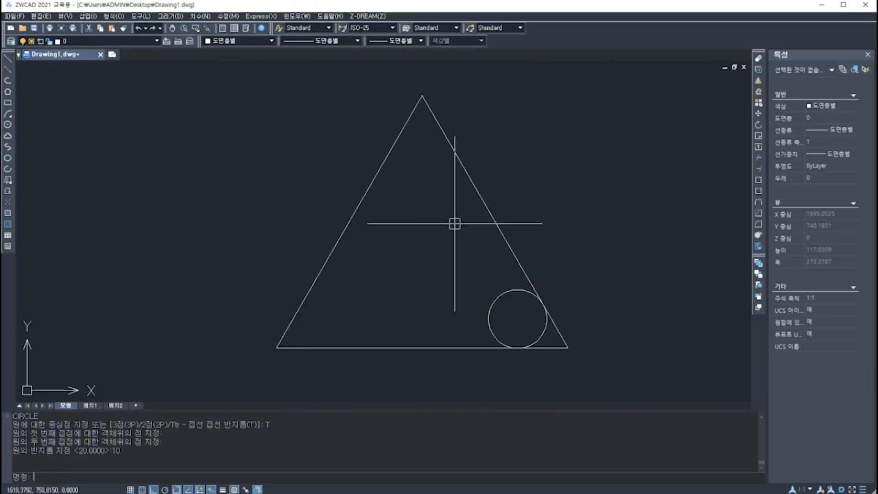
# Draw a tangent-tangent-radius (Ttr) circle of radius 10 touching the triangle's left and right sides near the apex.
pyautogui.write('c')
pyautogui.press('Return')
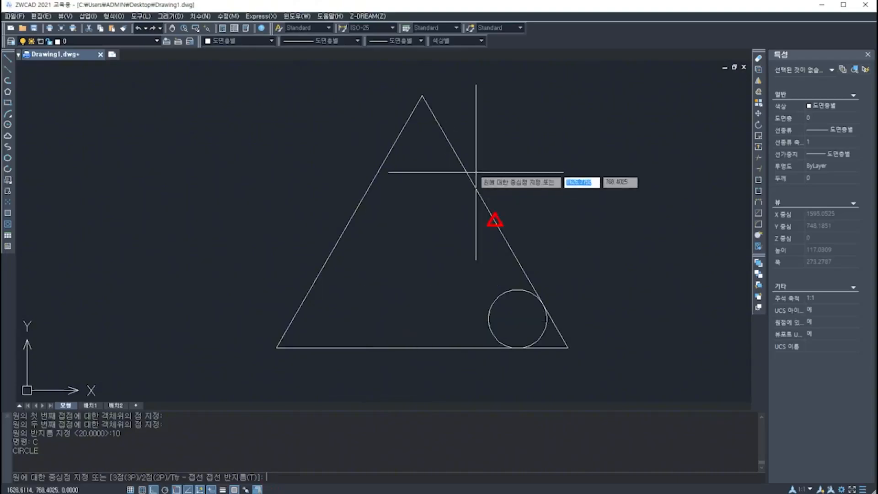
pyautogui.write('T')
pyautogui.press('Return')
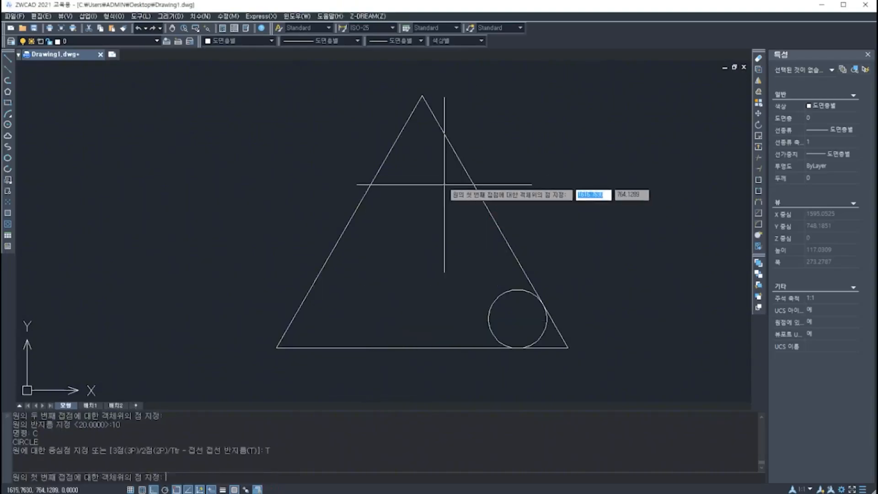
pyautogui.click(401, 131)
pyautogui.click(440, 126)
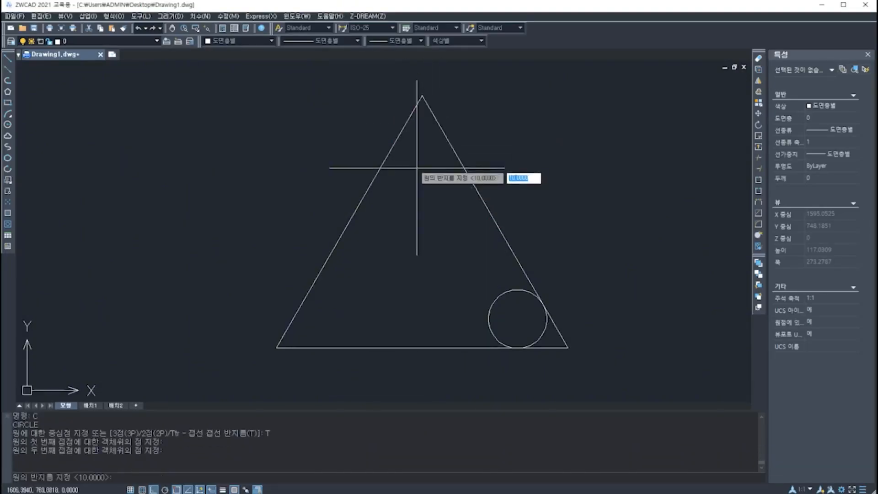
pyautogui.press('Return')
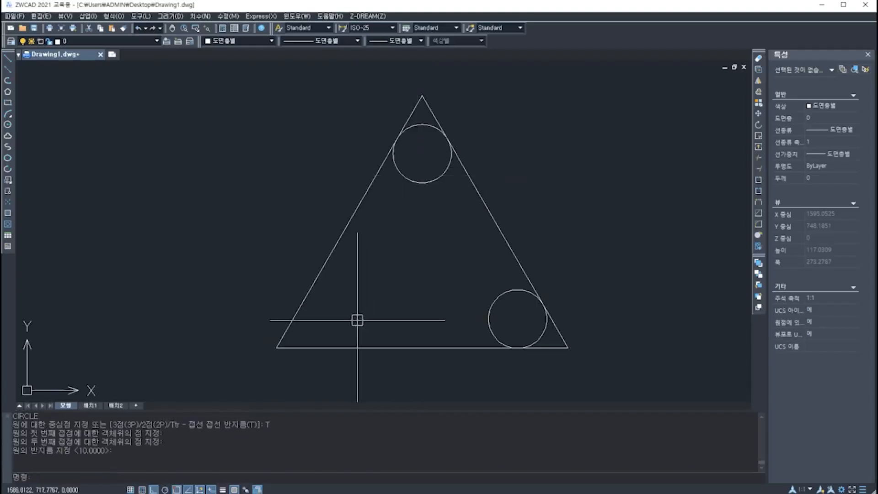
# Draw another Ttr circle of radius 10 touching the triangle's left side and base in the lower left corner.
pyautogui.press('Return')
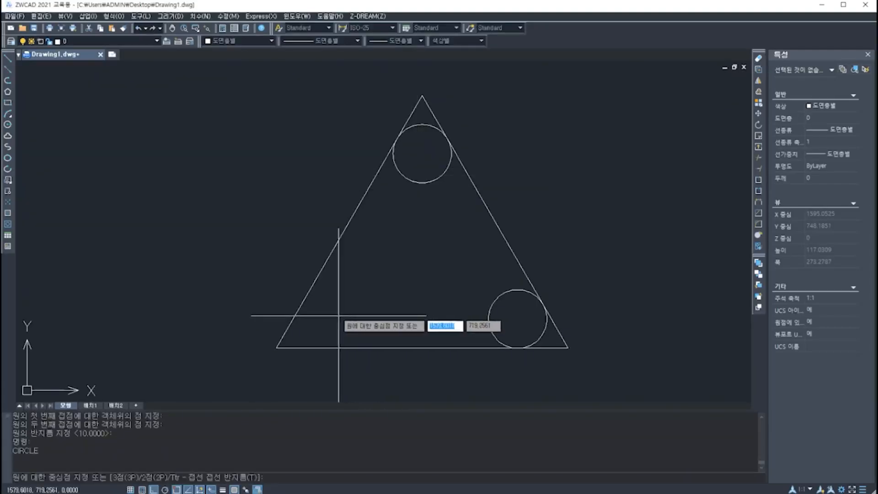
pyautogui.write('T')
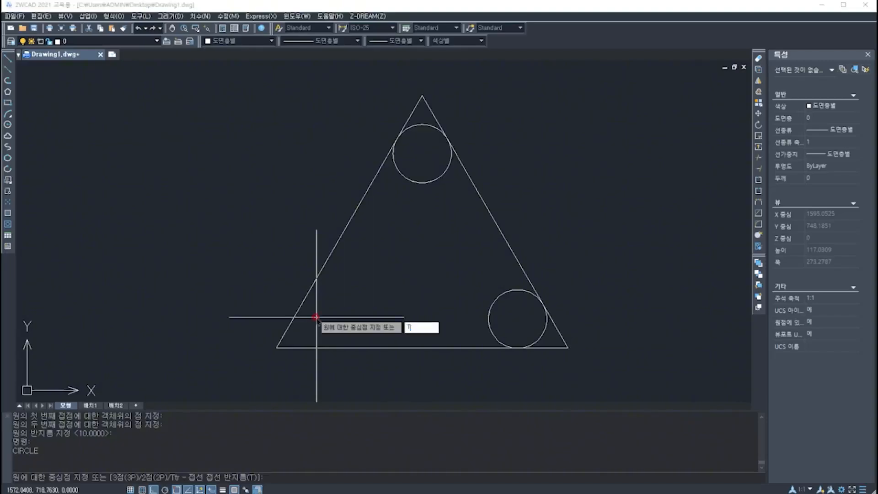
pyautogui.press('Return')
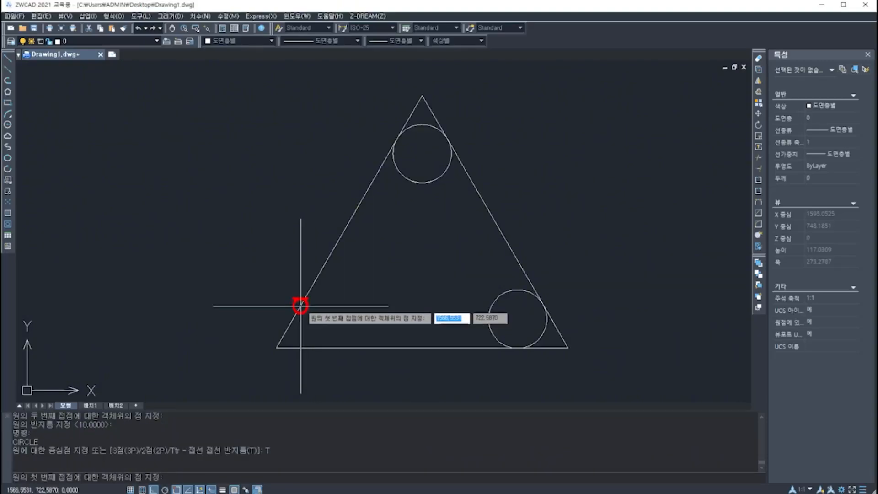
pyautogui.click(299, 303)
pyautogui.click(335, 347)
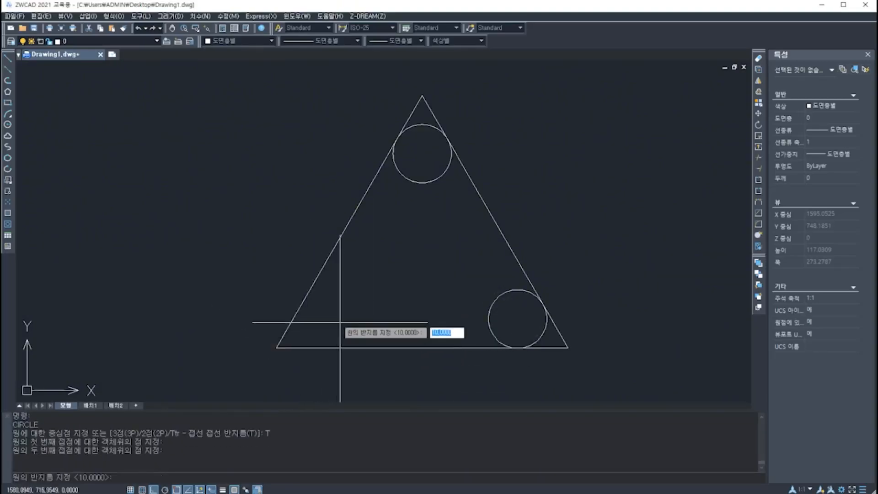
pyautogui.press('Return')
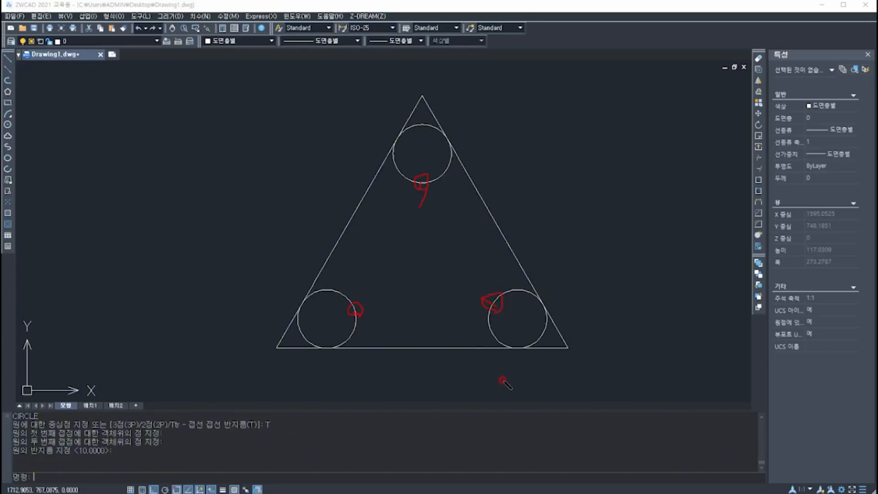
# Draw a central circle tangent to the three corner circles with the Tan, Tan, Tan method.
pyautogui.moveTo(414, 220); pyautogui.dragTo(423, 277)
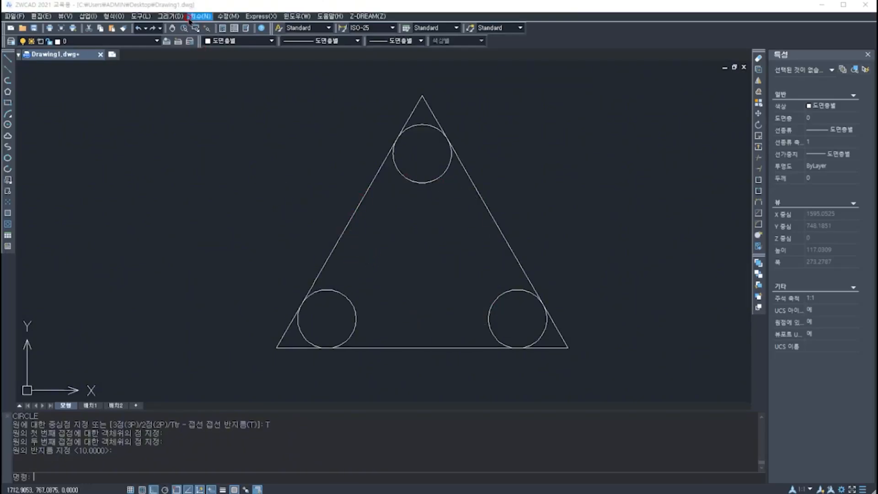
pyautogui.click(172, 18)
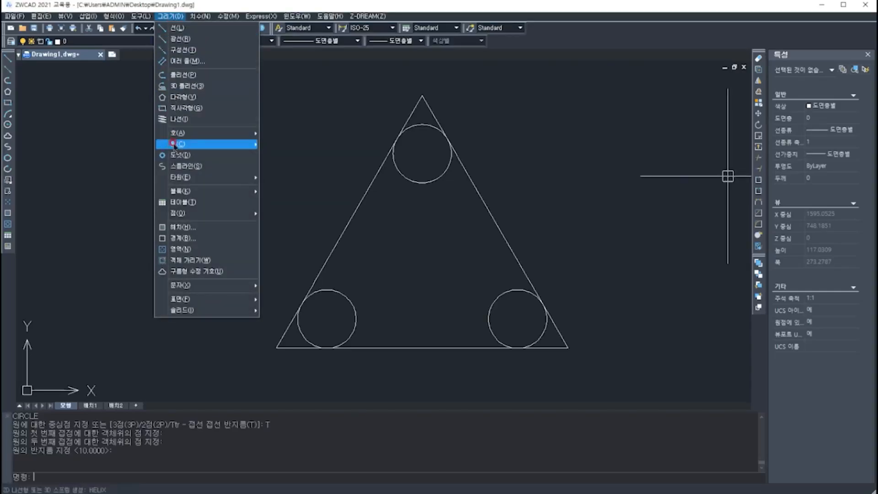
pyautogui.moveTo(174, 146)
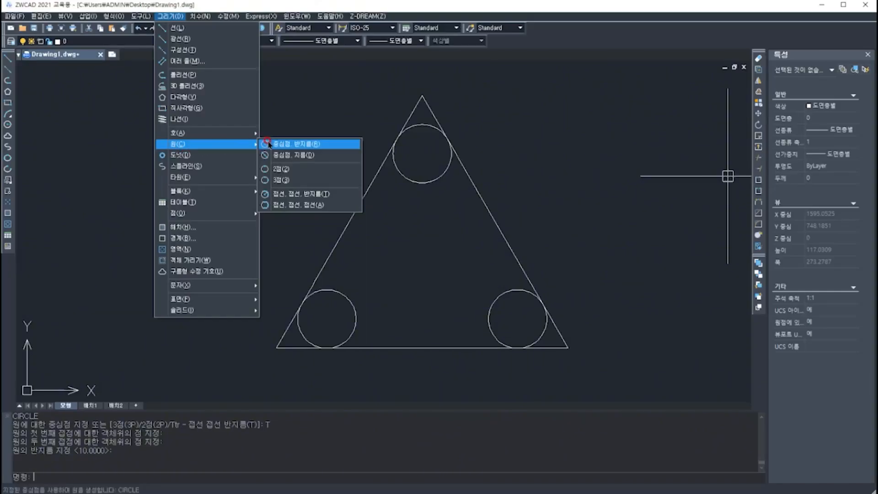
pyautogui.click(298, 209)
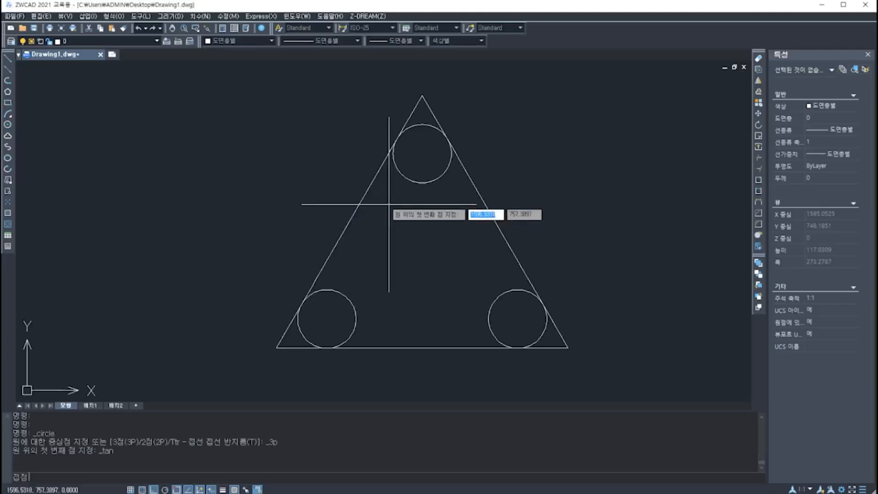
pyautogui.click(423, 182)
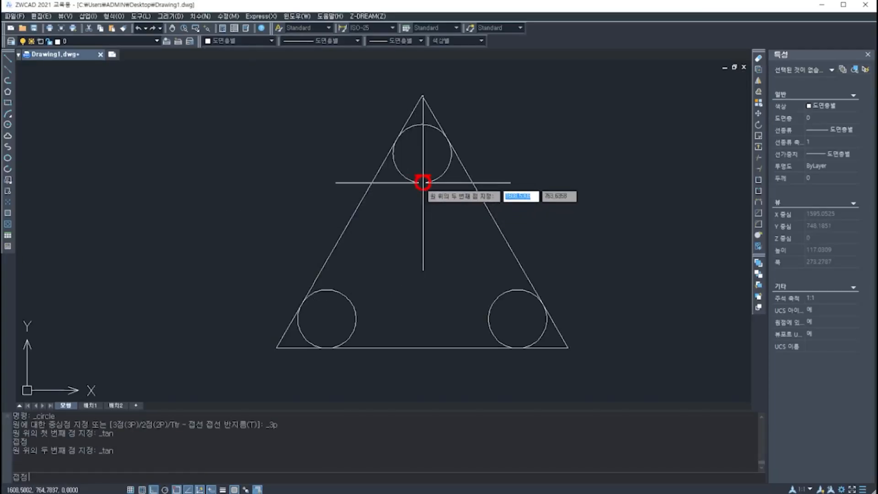
pyautogui.click(347, 296)
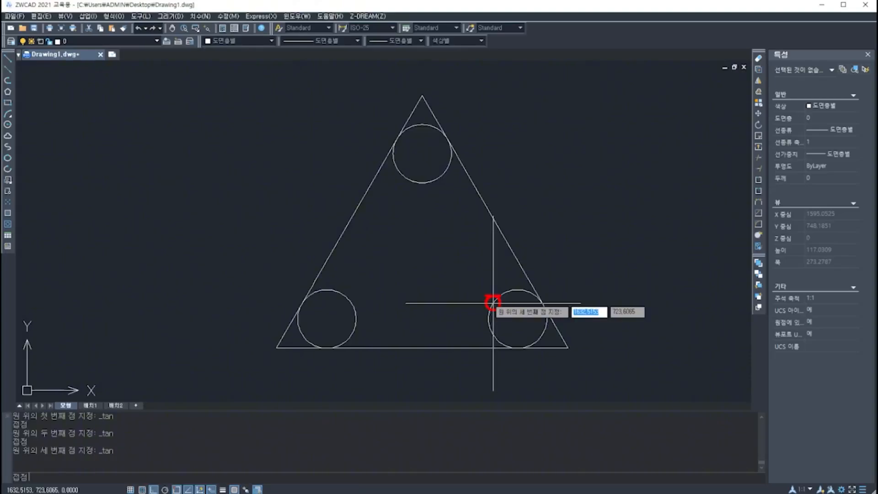
pyautogui.click(492, 302)
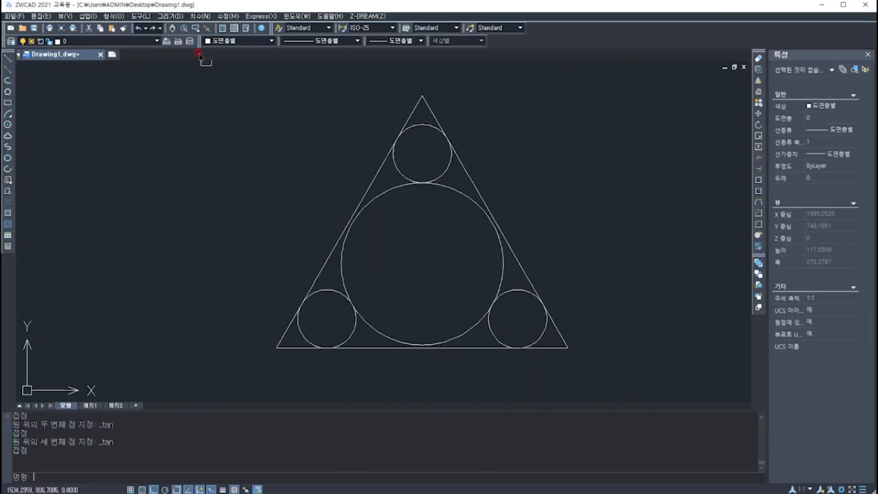
pyautogui.click(170, 16)
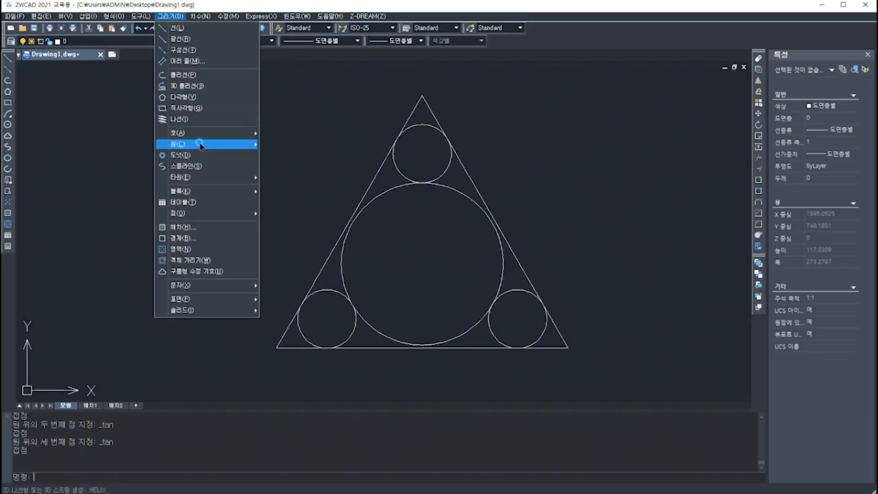
pyautogui.moveTo(200, 145)
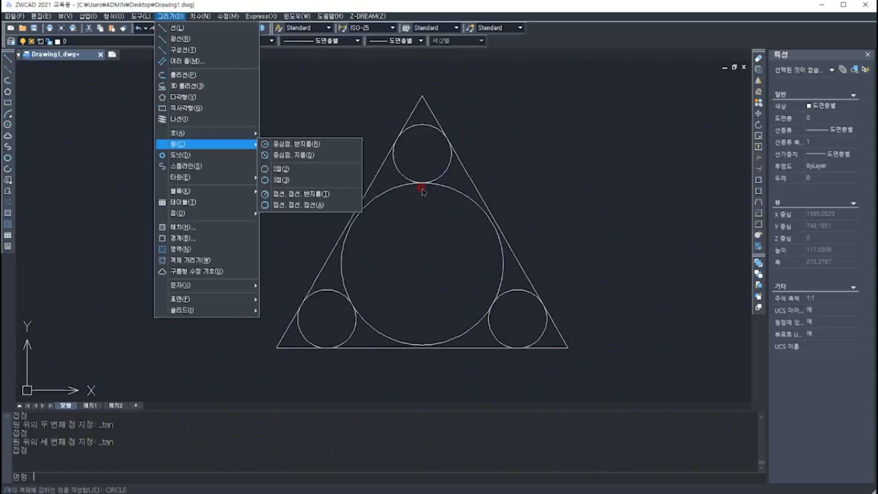
pyautogui.click(563, 196)
pyautogui.click(568, 222)
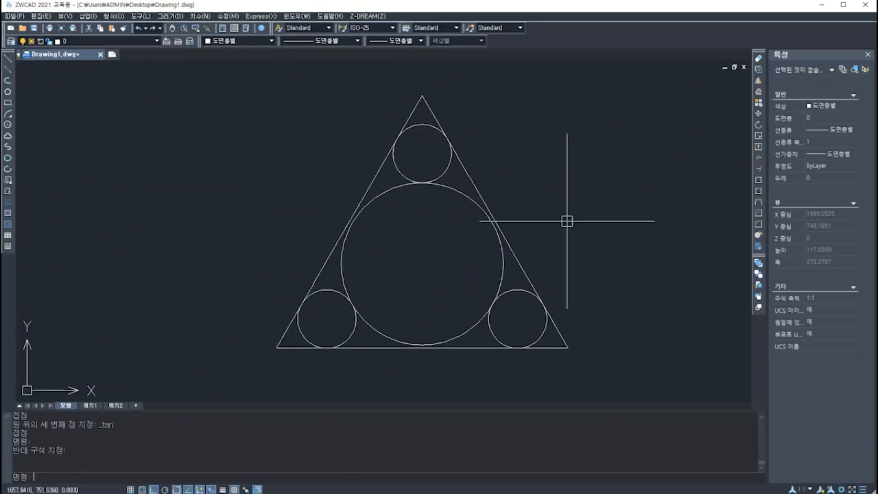
# Draw a horizontal line 100 long in the empty area to the right of the triangle, and end the Line command.
pyautogui.scroll(-4, 553, 276)
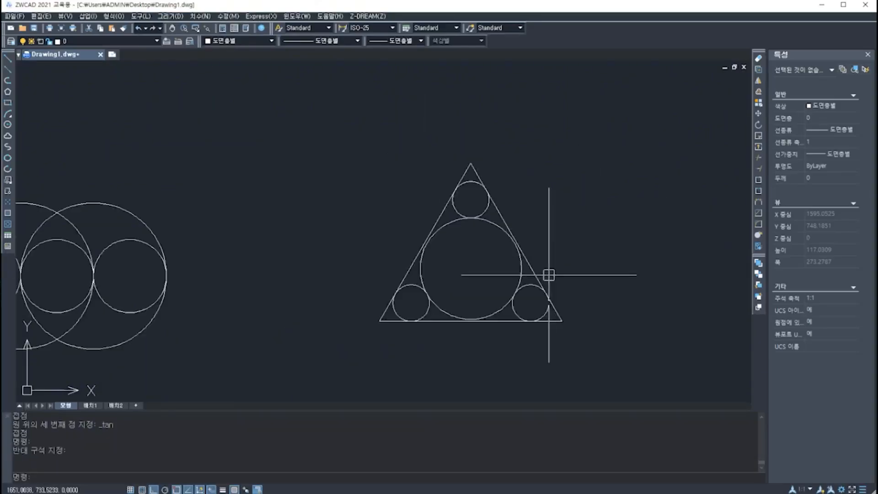
pyautogui.moveTo(625, 293)
pyautogui.mouseDown(button='middle')
pyautogui.moveTo(288, 284)
pyautogui.moveTo(337, 290)
pyautogui.moveTo(302, 292)
pyautogui.mouseUp(button='middle')
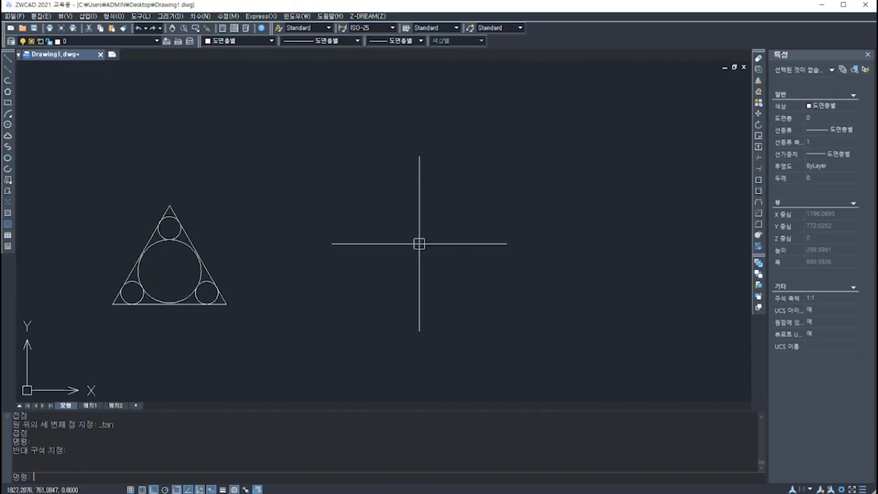
pyautogui.click(439, 236)
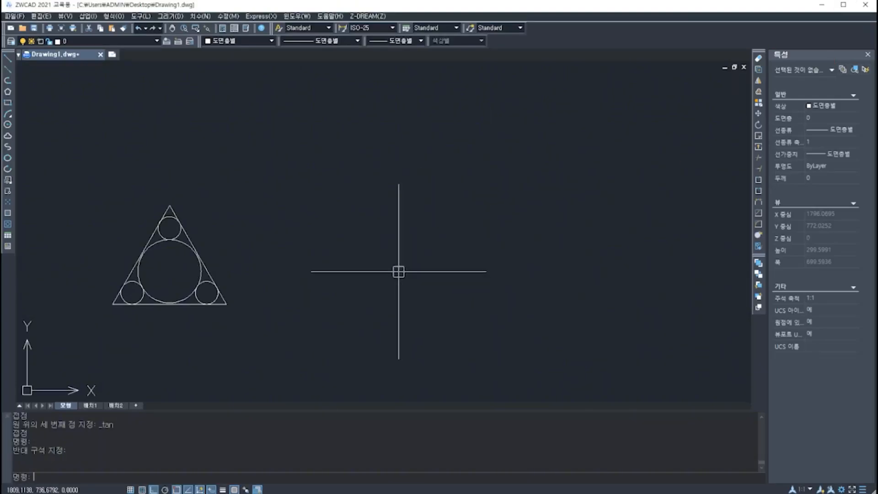
pyautogui.scroll(2, 358, 287)
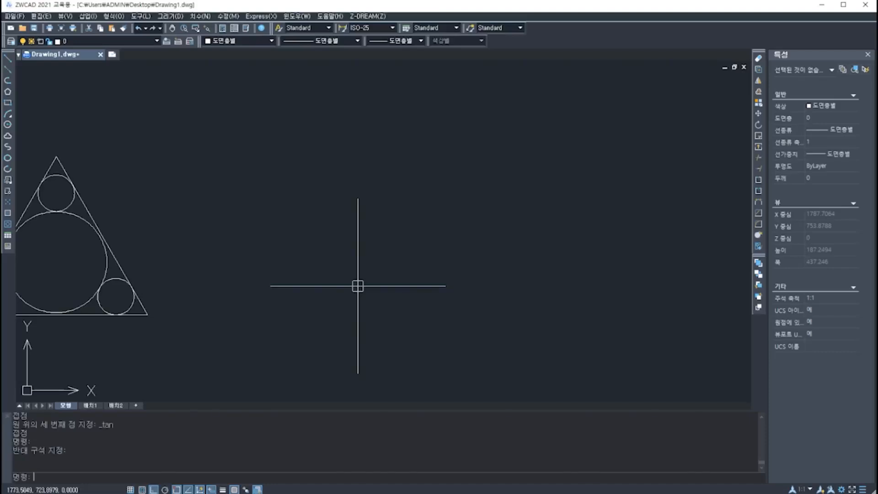
pyautogui.write('L')
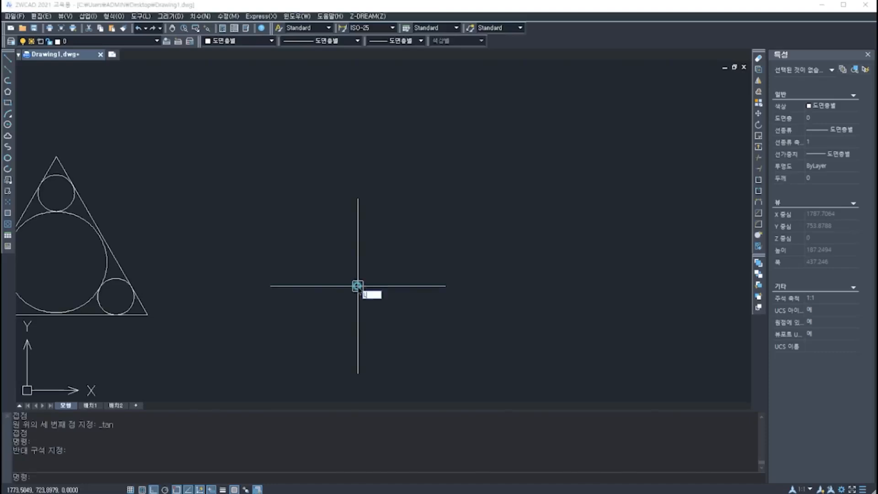
pyautogui.press('Return')
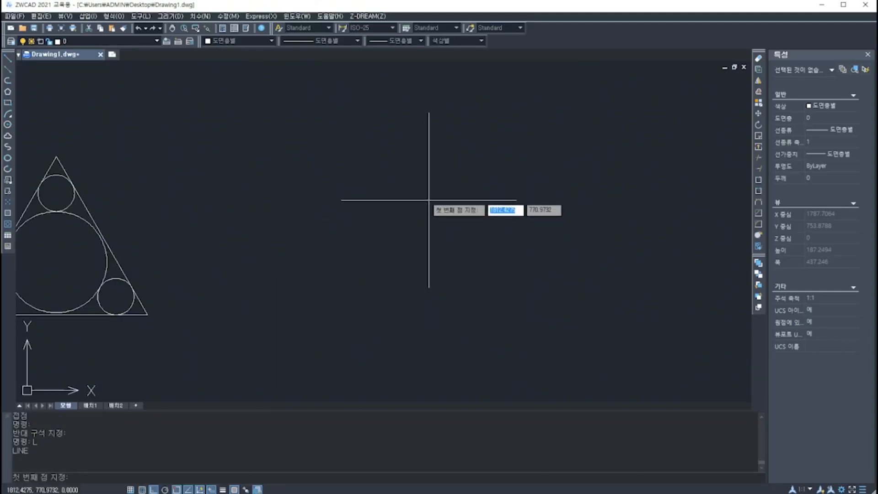
pyautogui.click(392, 246)
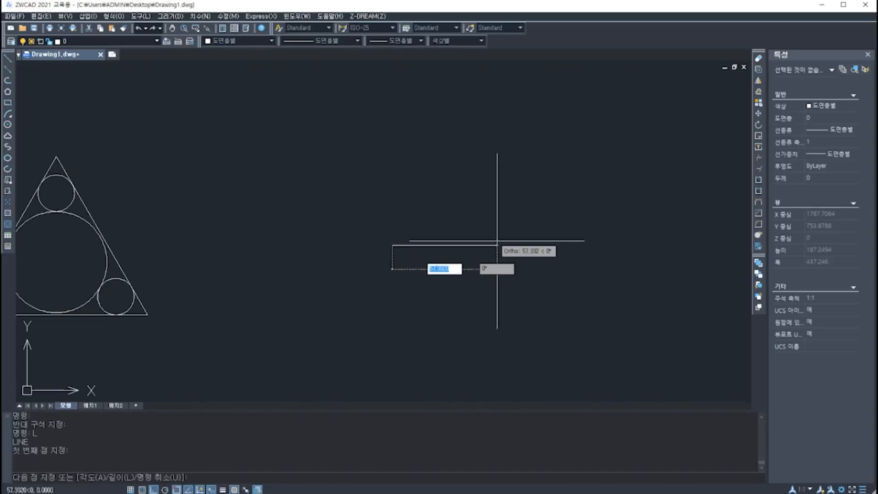
pyautogui.write('100')
pyautogui.press('Return')
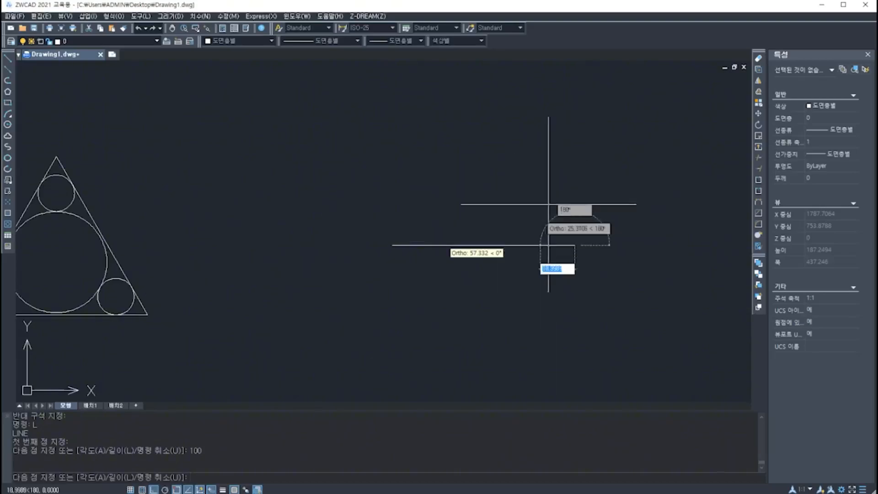
pyautogui.press('Return')
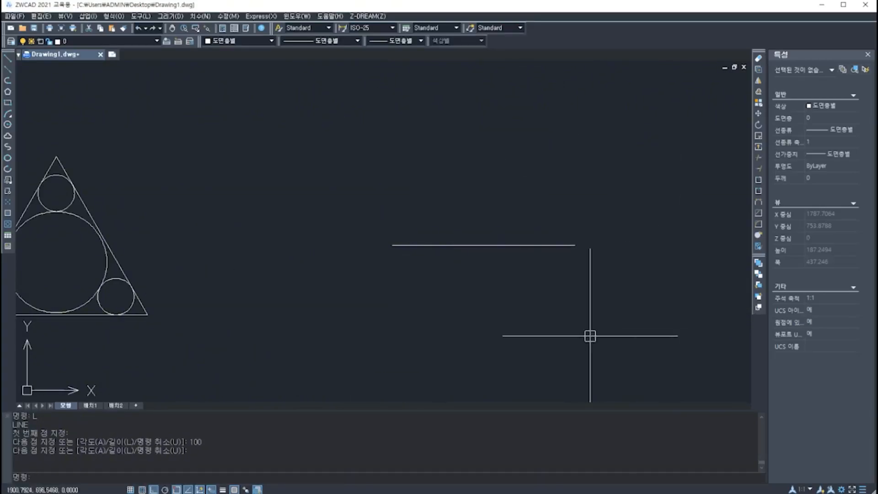
# Draw a circle of radius 50 centred on the midpoint of the horizontal line.
pyautogui.write('c')
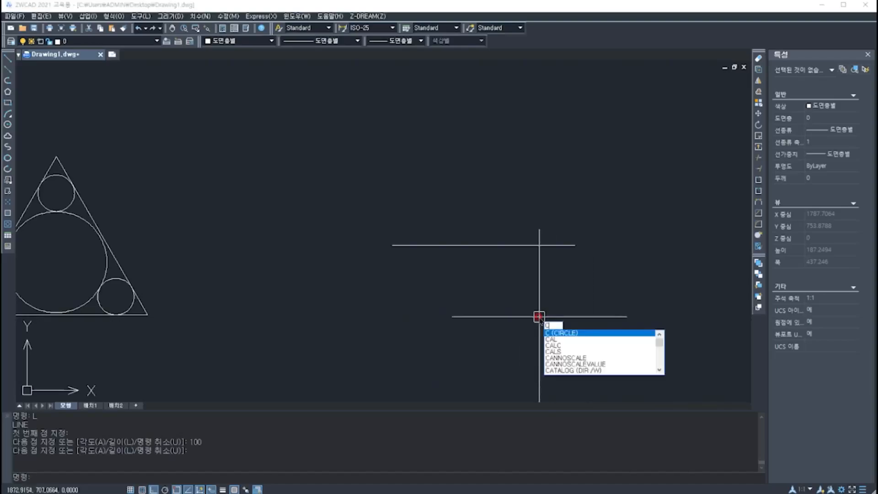
pyautogui.press('Return')
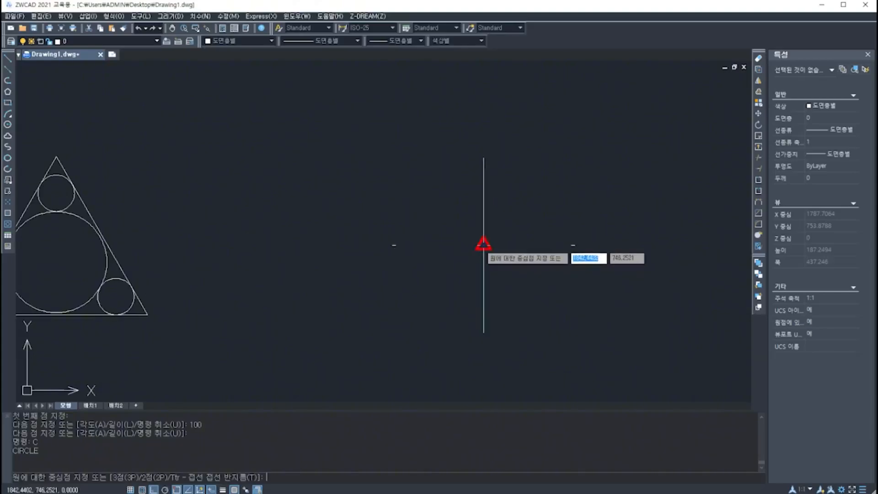
pyautogui.click(484, 243)
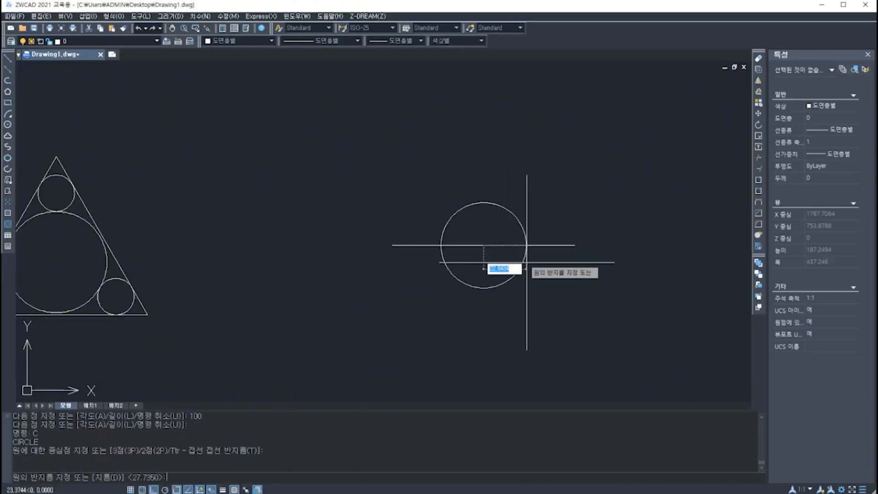
pyautogui.write('50')
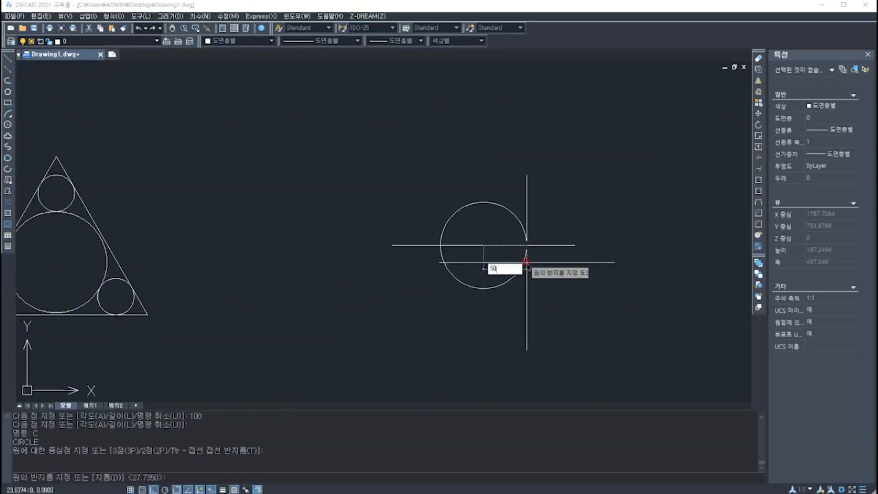
pyautogui.press('Return')
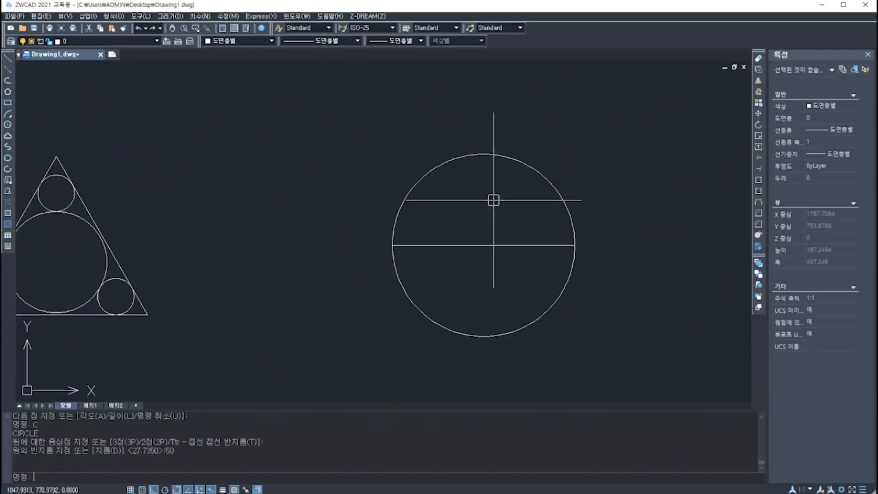
# Draw a vertical line from the radius 50 circle's top quadrant to its bottom quadrant and end the Line command.
pyautogui.write('L')
pyautogui.press('Return')
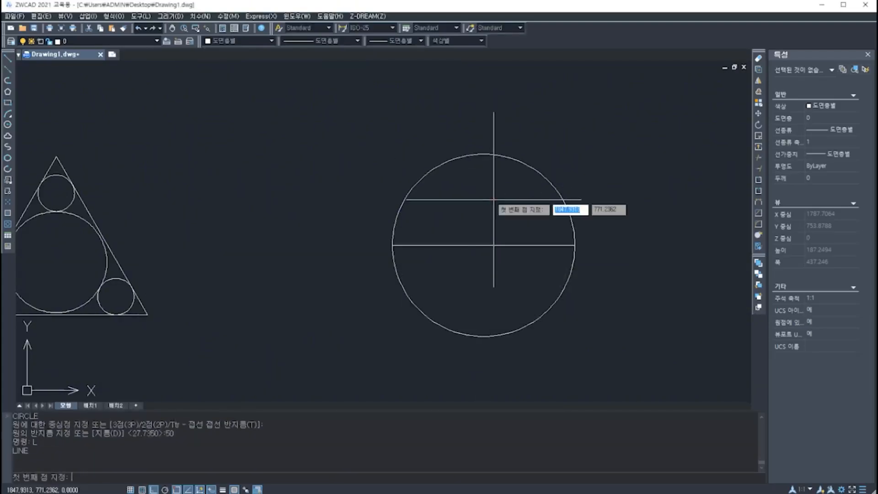
pyautogui.click(483, 153)
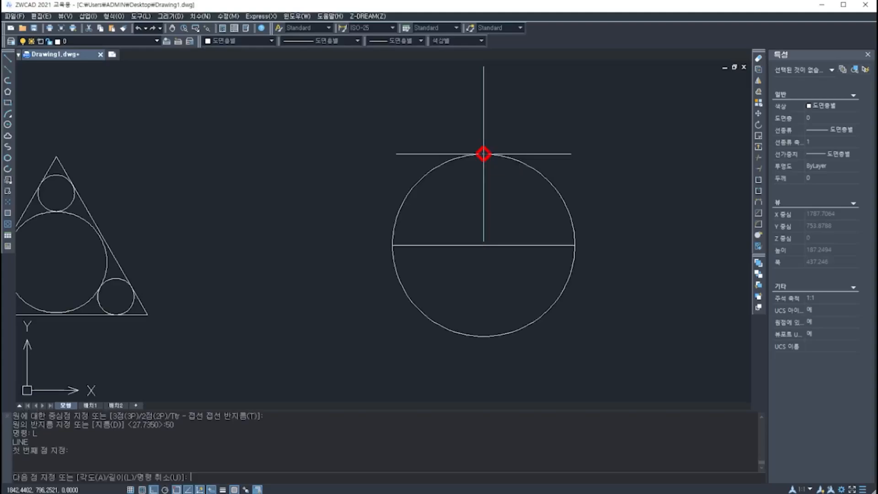
pyautogui.click(483, 336)
pyautogui.press('Return')
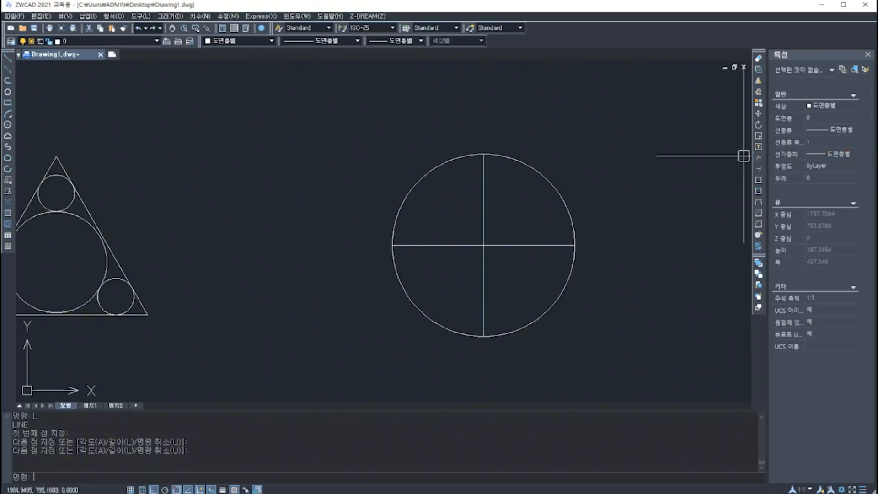
pyautogui.click(873, 137)
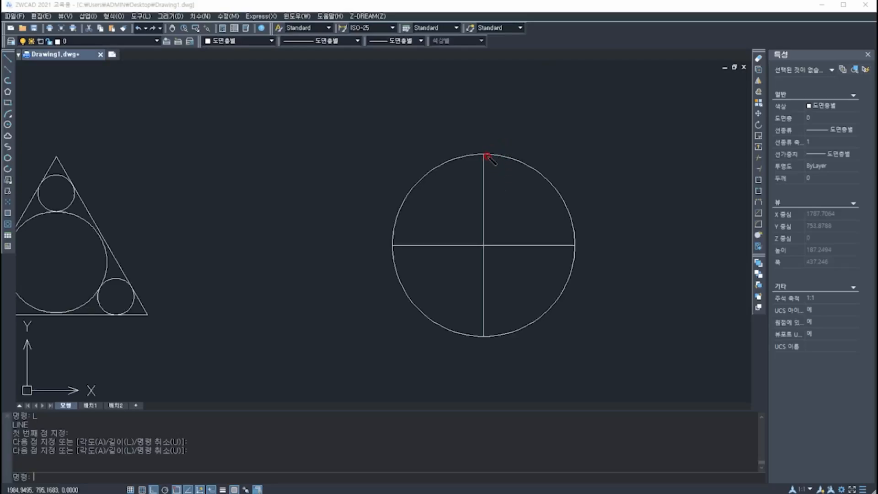
pyautogui.moveTo(488, 164)
pyautogui.mouseDown()
pyautogui.moveTo(486, 146)
pyautogui.moveTo(498, 162)
pyautogui.mouseUp()
pyautogui.moveTo(486, 247); pyautogui.dragTo(489, 249)
pyautogui.moveTo(573, 254)
pyautogui.mouseDown()
pyautogui.moveTo(574, 239)
pyautogui.moveTo(575, 253)
pyautogui.mouseUp()
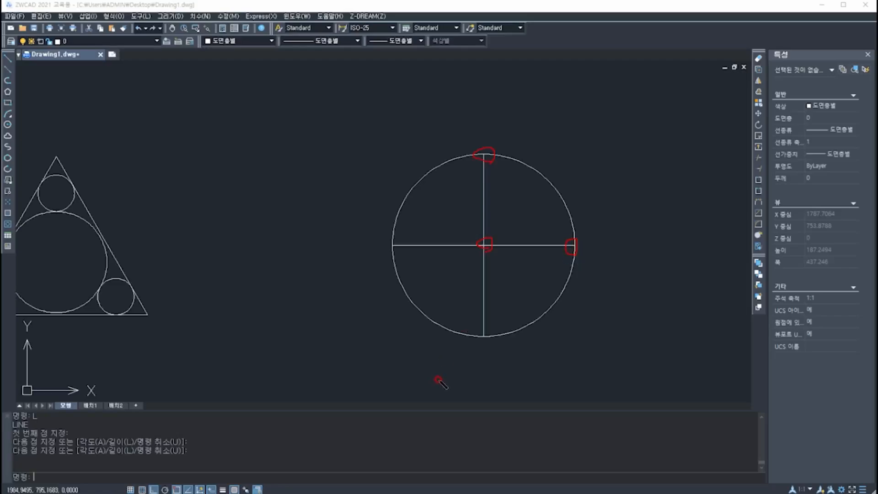
pyautogui.moveTo(506, 119)
pyautogui.mouseDown()
pyautogui.moveTo(473, 166)
pyautogui.moveTo(517, 257)
pyautogui.moveTo(580, 114)
pyautogui.moveTo(471, 200)
pyautogui.mouseUp()
pyautogui.click(509, 158)
pyautogui.press('Escape')
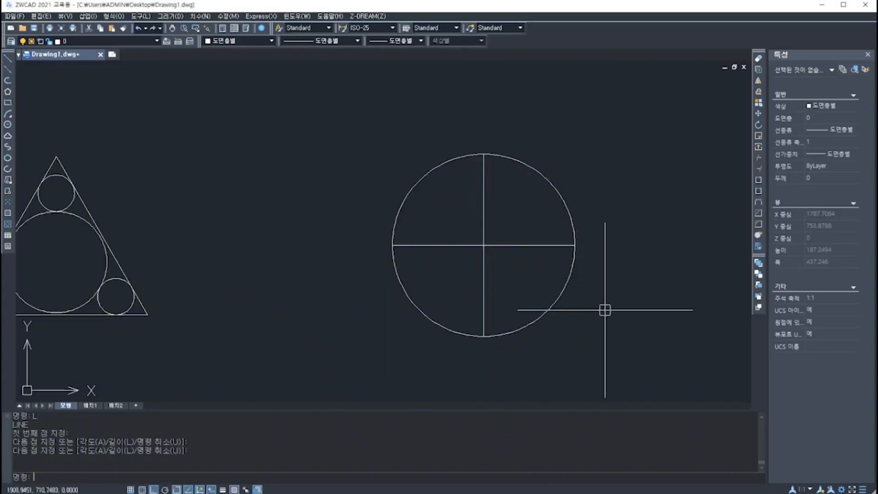
# Draw a three-point (3P) circle through the large circle's top quadrant, its centre and its right quadrant.
pyautogui.write('c')
pyautogui.press('Return')
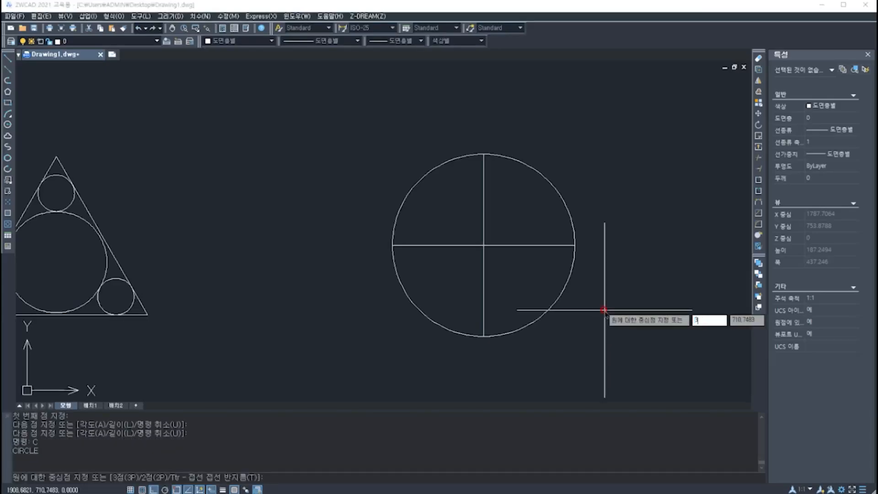
pyautogui.write('3P')
pyautogui.press('Return')
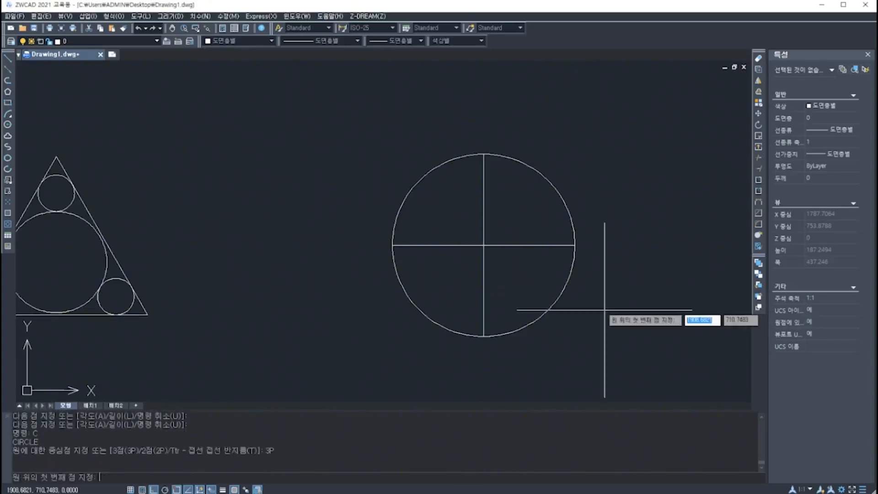
pyautogui.click(484, 154)
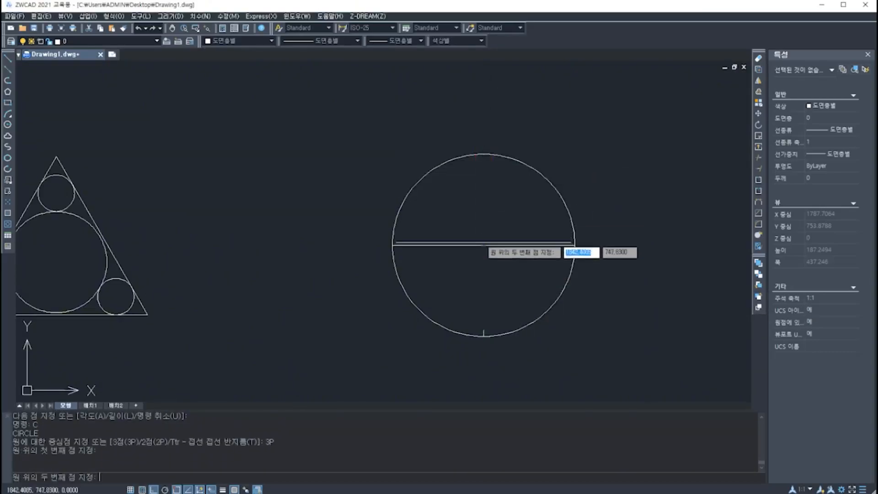
pyautogui.click(483, 245)
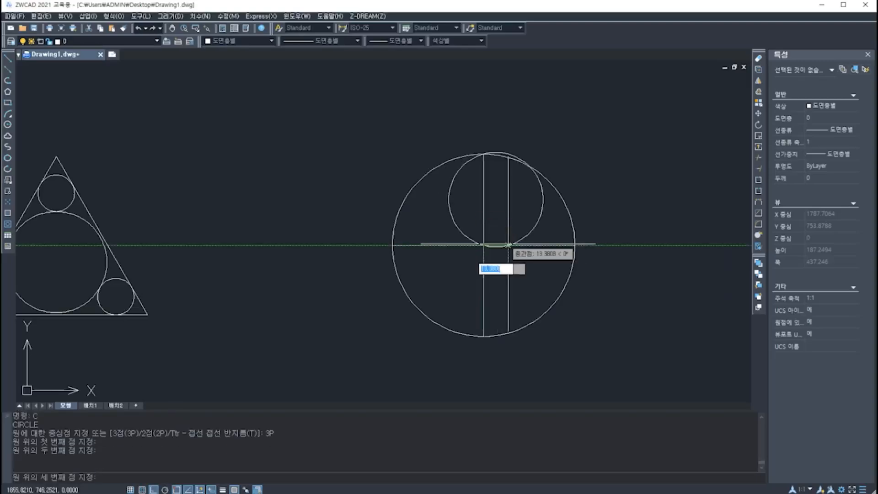
pyautogui.click(574, 245)
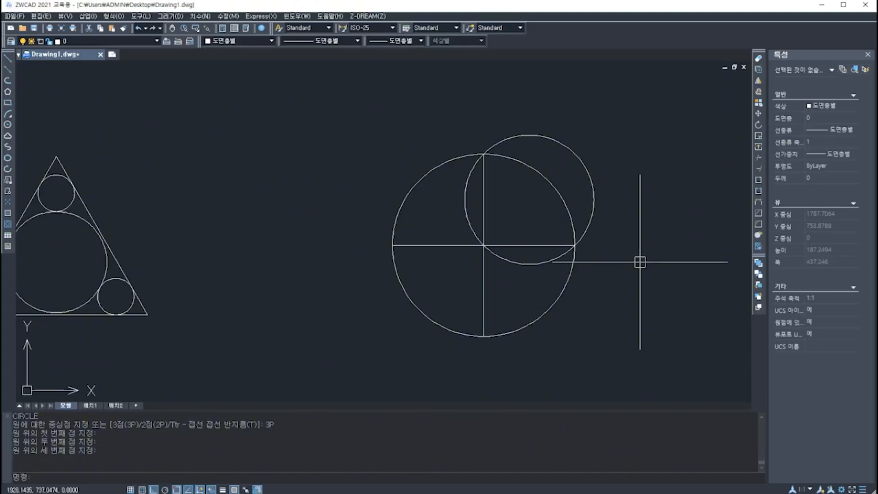
# Draw a three-point circle through the large circle's right quadrant, its centre and its bottom quadrant.
pyautogui.press('space')
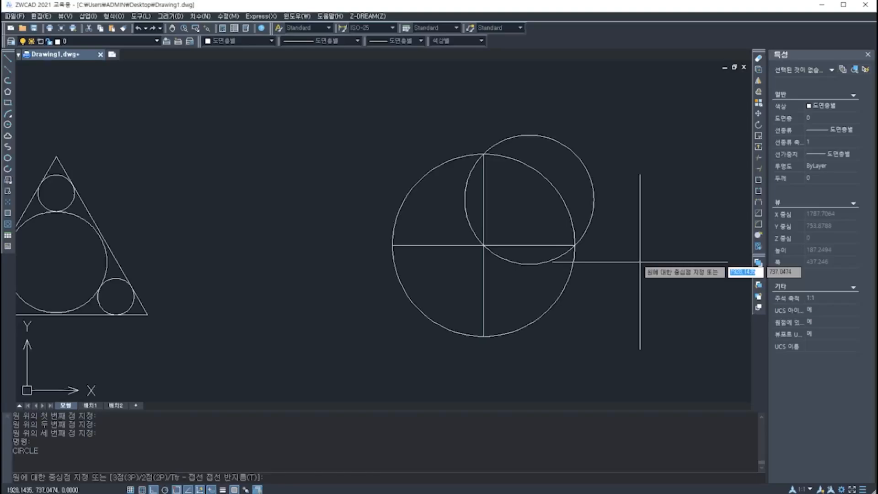
pyautogui.write('3p')
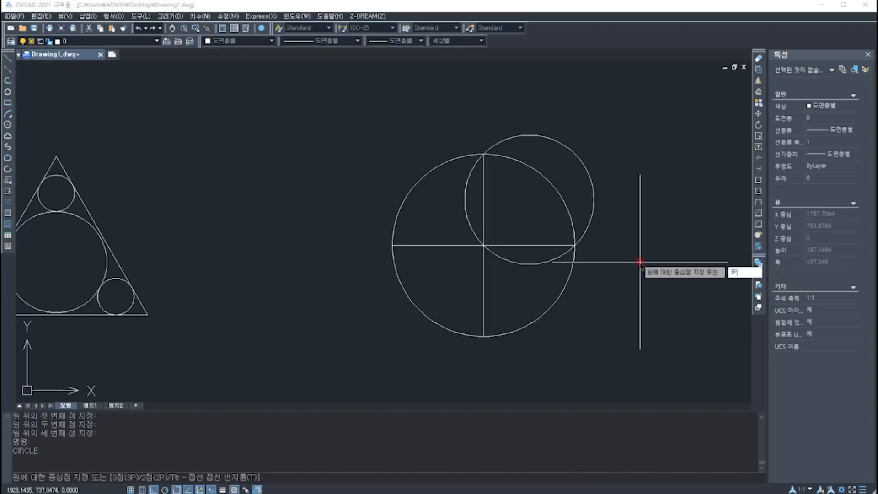
pyautogui.press('Return')
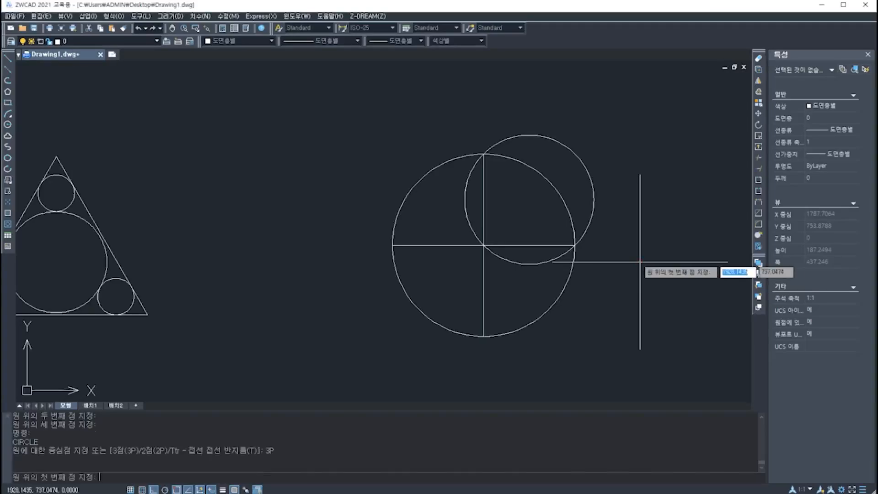
pyautogui.click(574, 245)
pyautogui.click(483, 245)
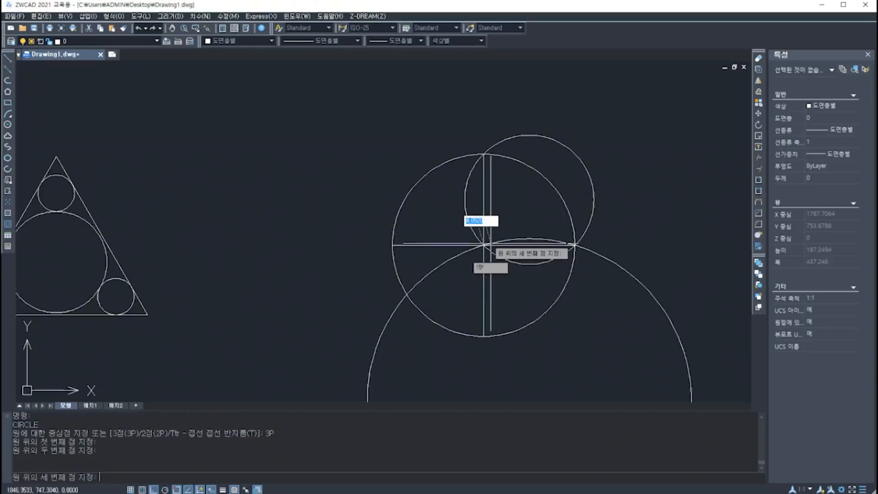
pyautogui.click(483, 337)
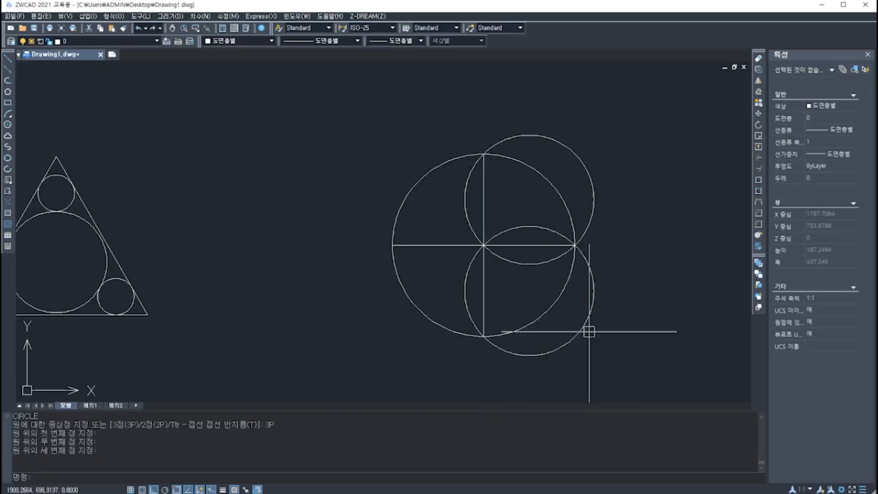
# Draw a three-point circle through the large circle's left quadrant, its centre and its bottom quadrant.
pyautogui.press('Return')
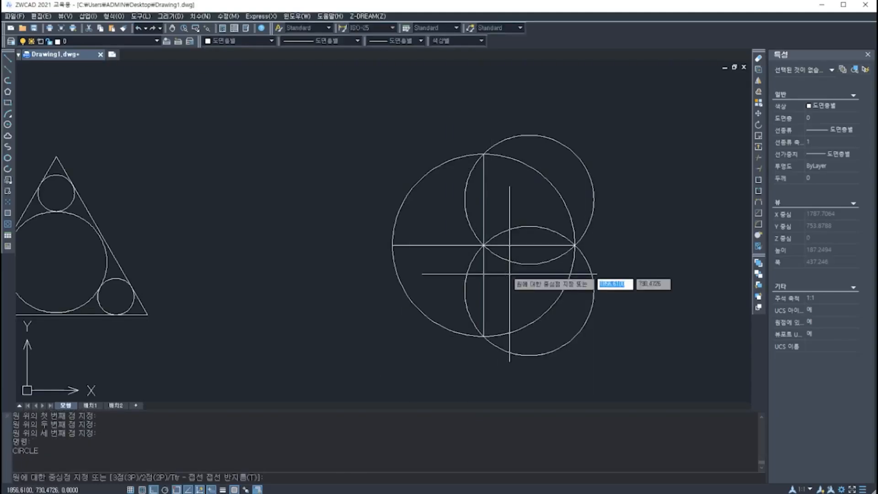
pyautogui.write('3p')
pyautogui.press('Return')
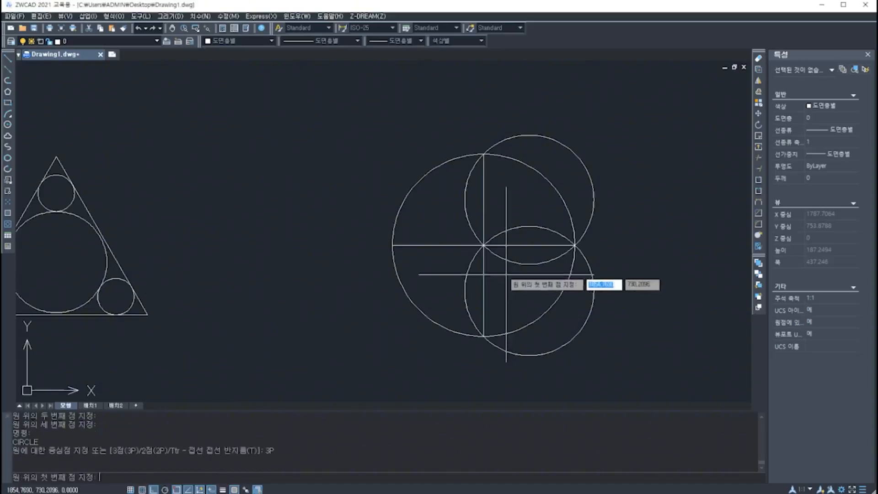
pyautogui.click(392, 246)
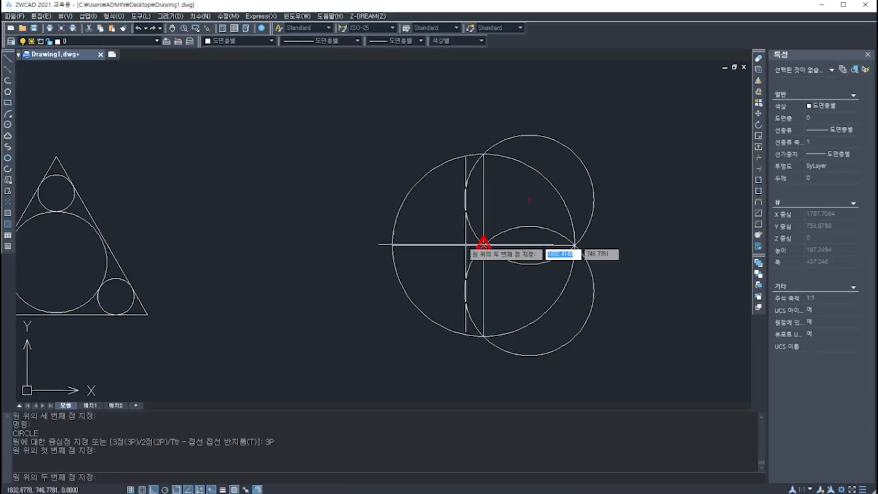
pyautogui.click(483, 245)
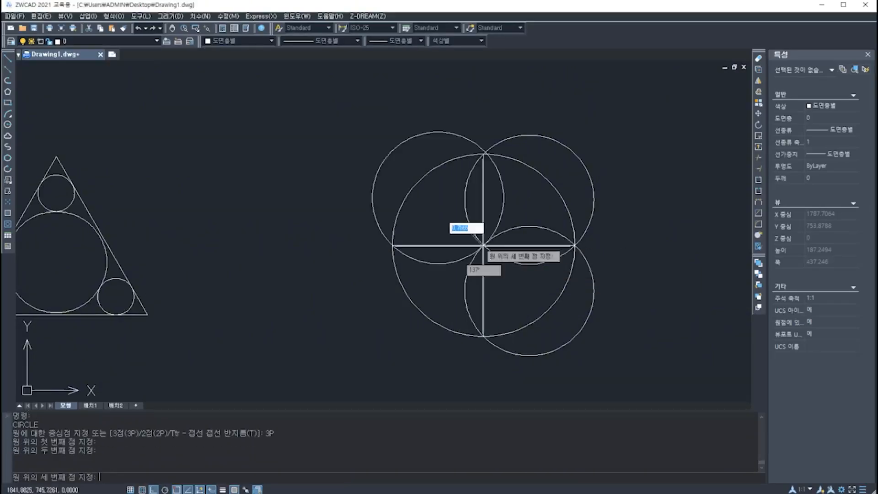
pyautogui.click(484, 338)
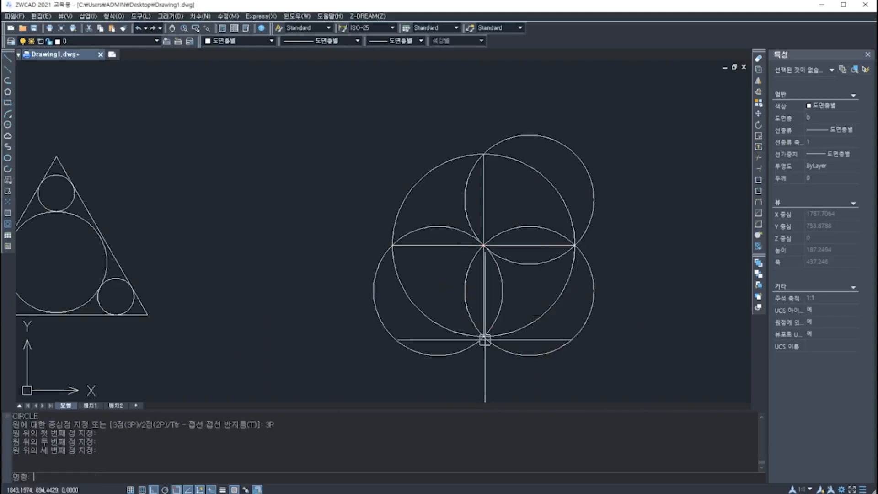
# Draw a three-point circle through the large circle's left quadrant, its centre and its top quadrant.
pyautogui.press('Return')
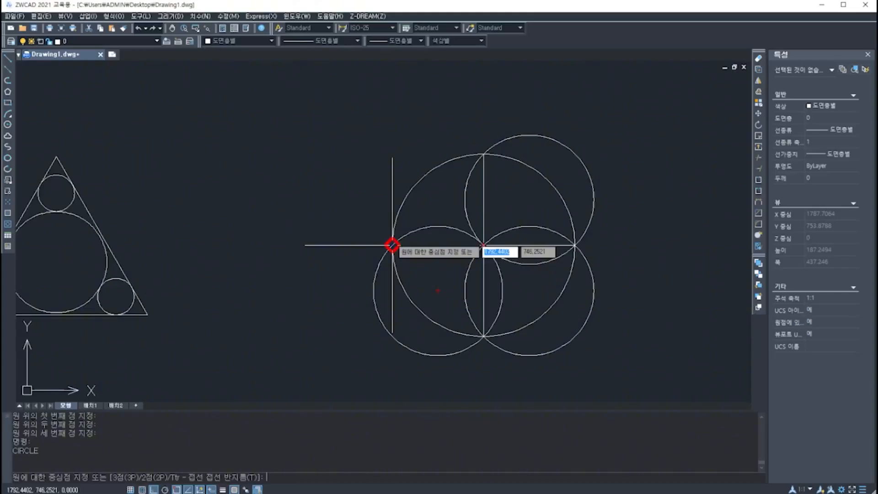
pyautogui.write('3P')
pyautogui.press('Return')
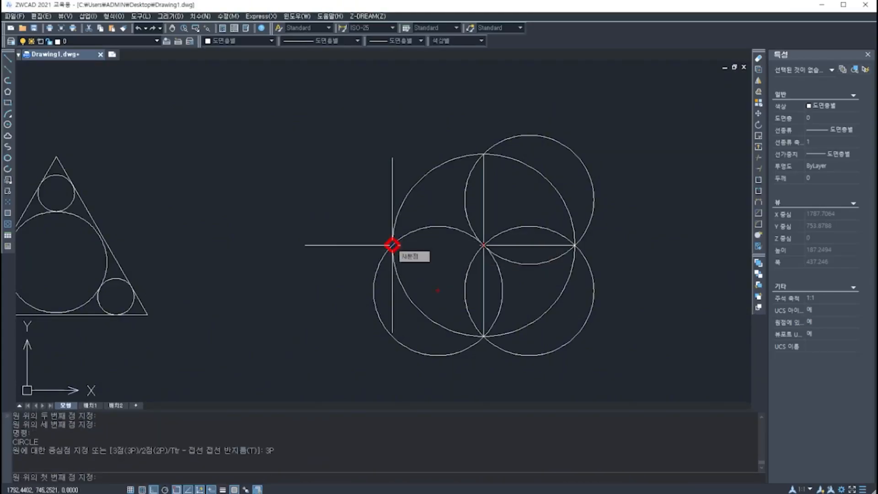
pyautogui.click(393, 245)
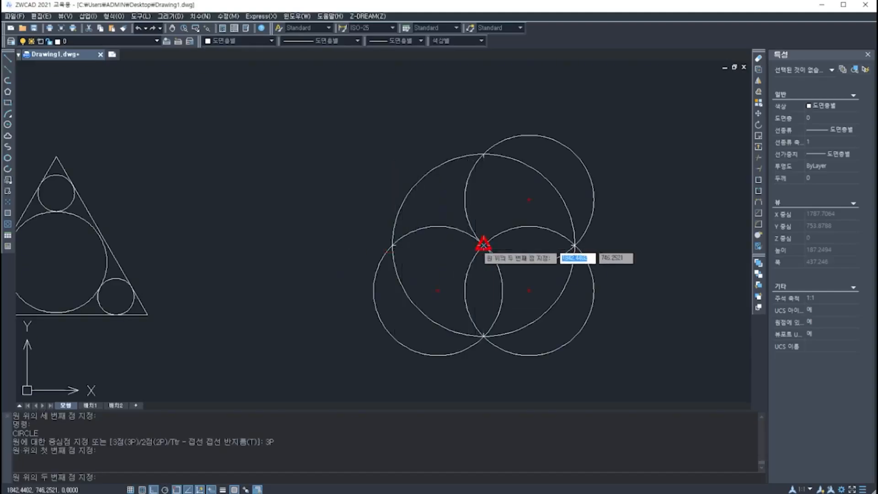
pyautogui.click(483, 245)
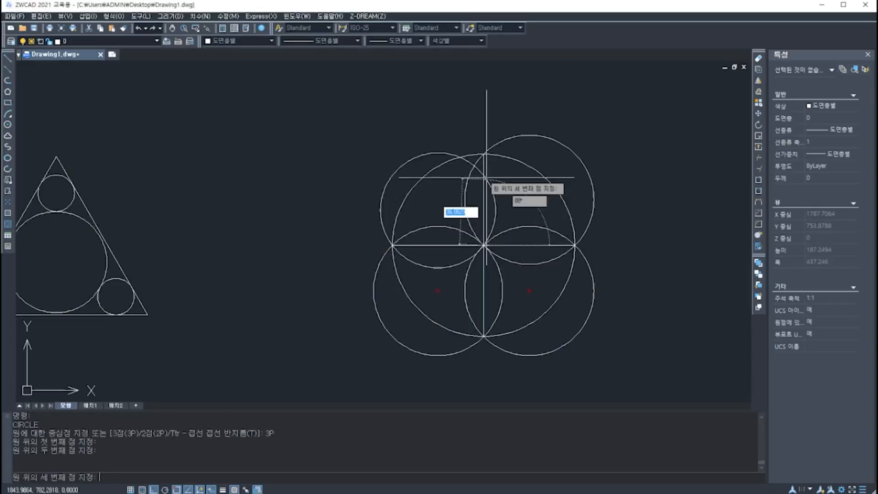
pyautogui.click(483, 154)
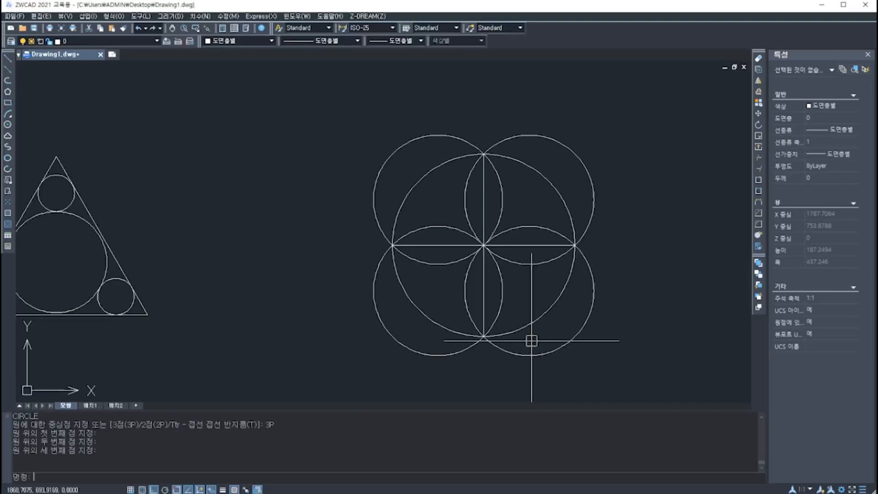
# Draw a circle of radius 30 in the empty area to the right of the four-petal figure.
pyautogui.moveTo(603, 251)
pyautogui.mouseDown(button='middle')
pyautogui.moveTo(323, 258)
pyautogui.moveTo(609, 257)
pyautogui.moveTo(561, 255)
pyautogui.mouseUp(button='middle')
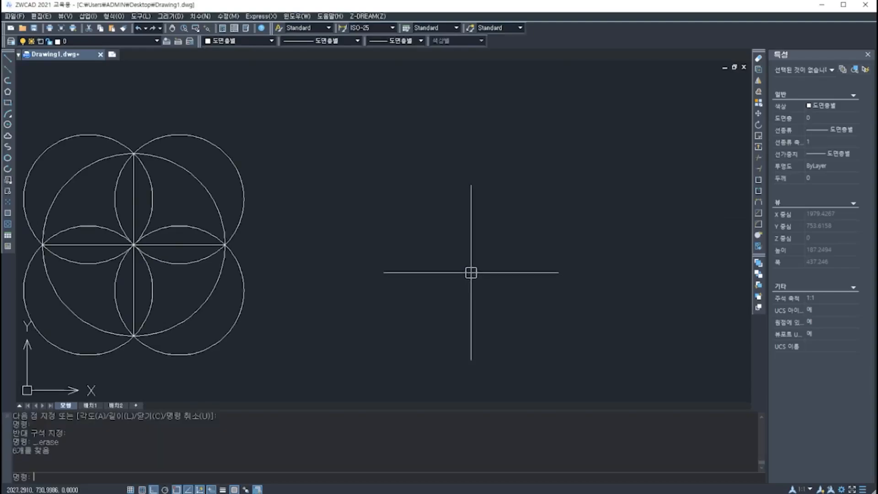
pyautogui.write('c')
pyautogui.press('Return')
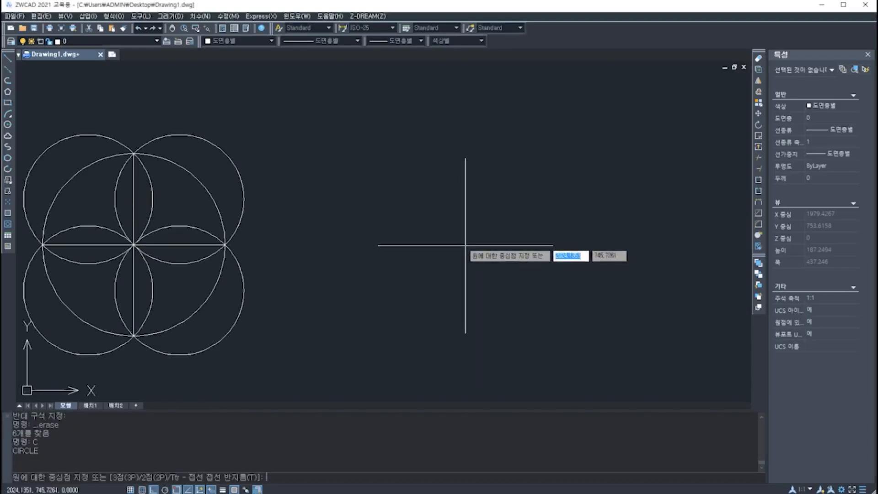
pyautogui.click(465, 245)
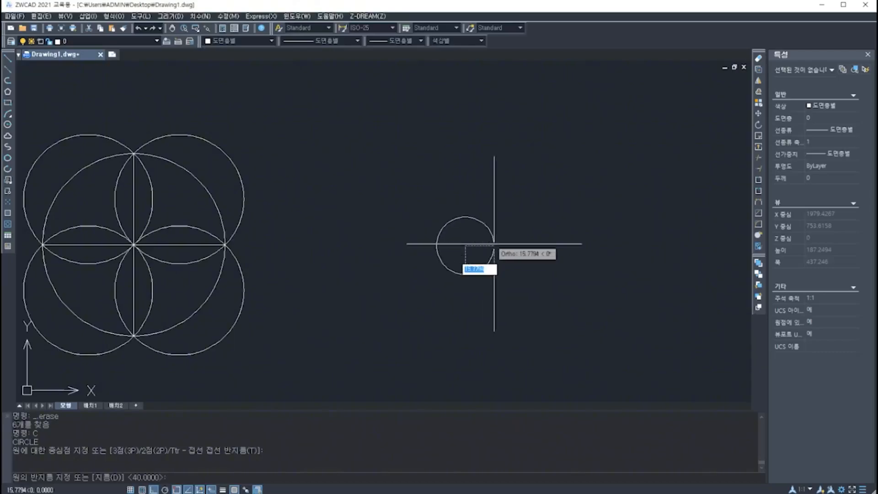
pyautogui.write('30')
pyautogui.press('Return')
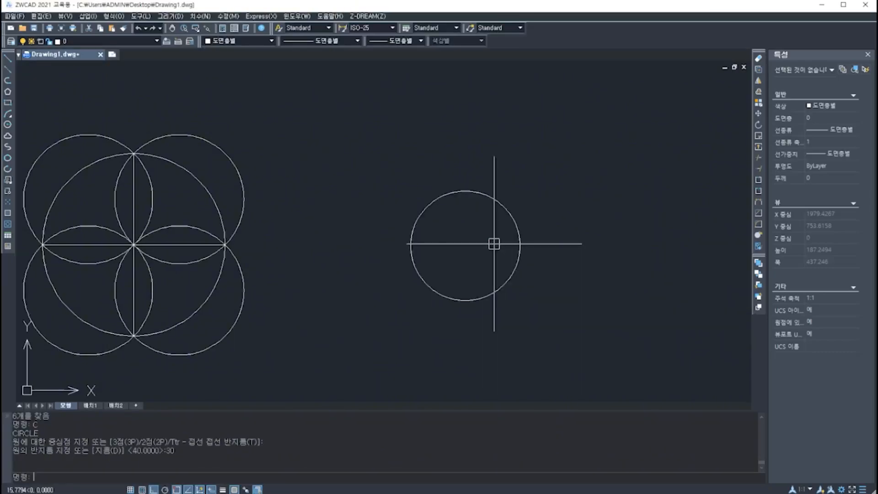
# Draw a concentric circle of radius 40 around the radius 30 circle.
pyautogui.press('Return')
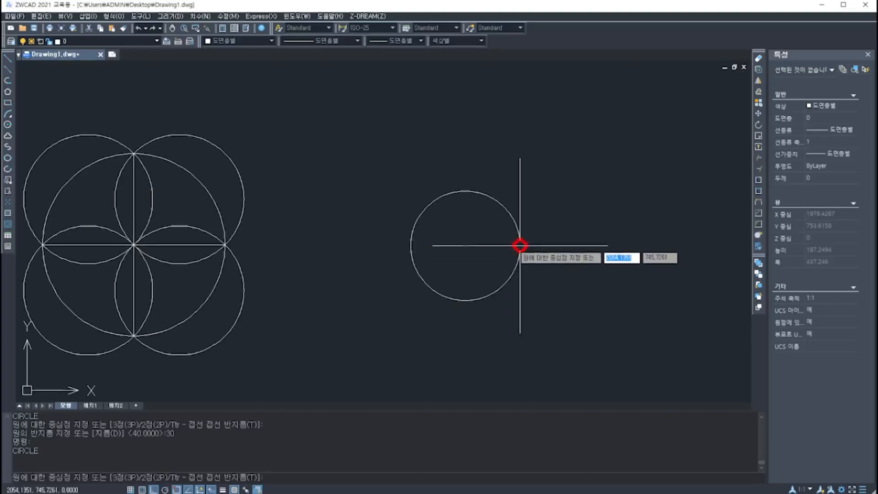
pyautogui.click(465, 246)
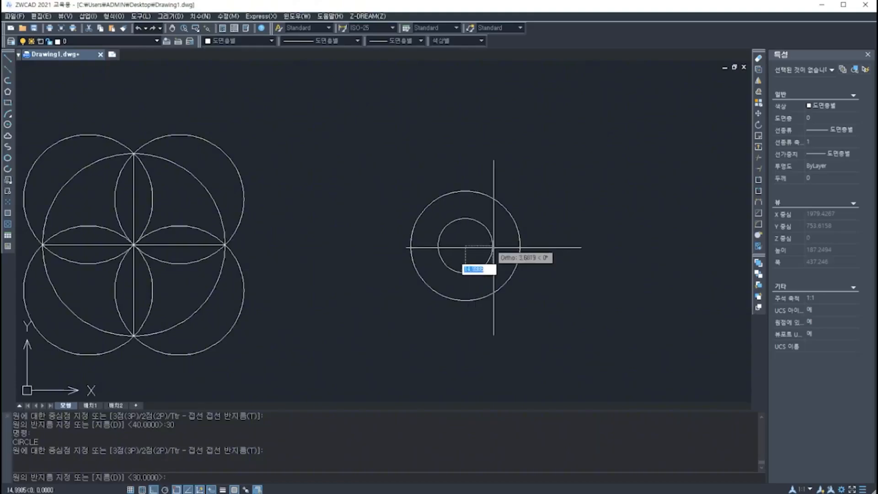
pyautogui.write('40')
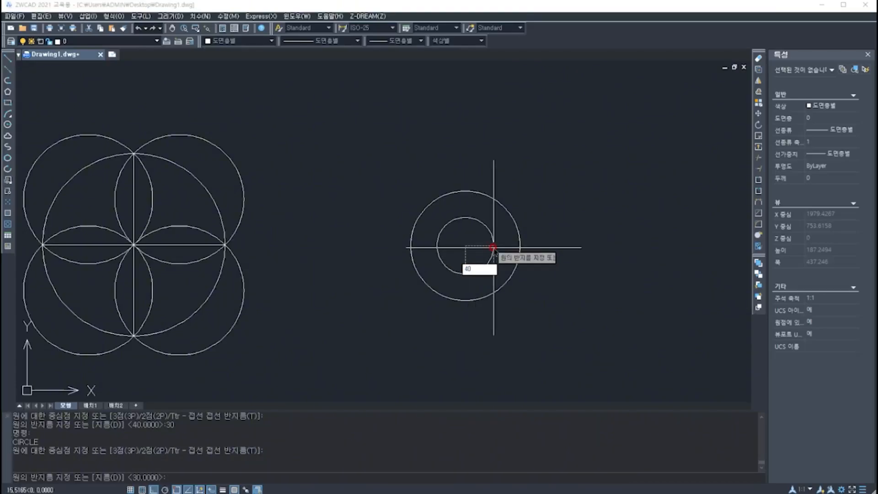
pyautogui.press('Return')
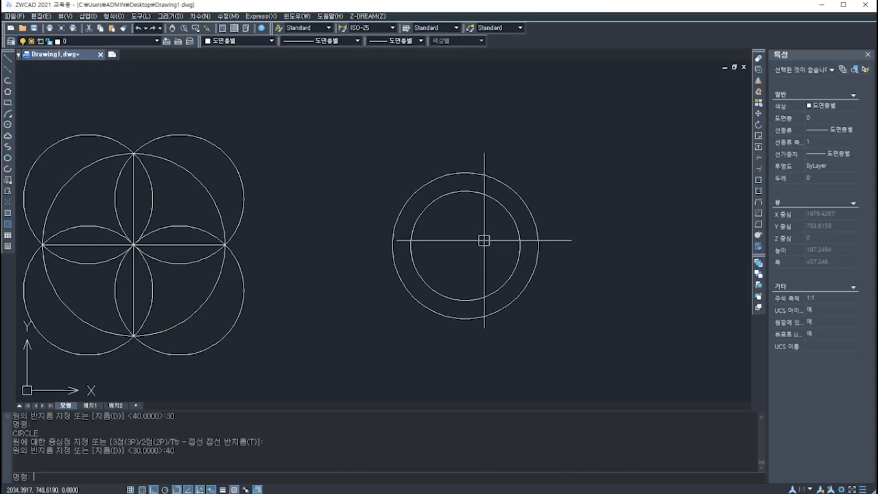
# Draw a square with lines joining the four quadrant points of the radius 30 circle.
pyautogui.write('L')
pyautogui.press('Return')
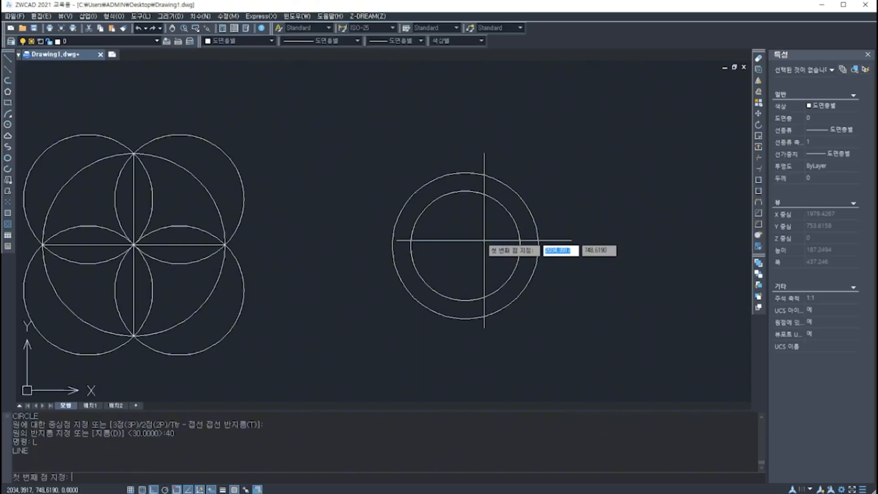
pyautogui.click(465, 191)
pyautogui.click(410, 245)
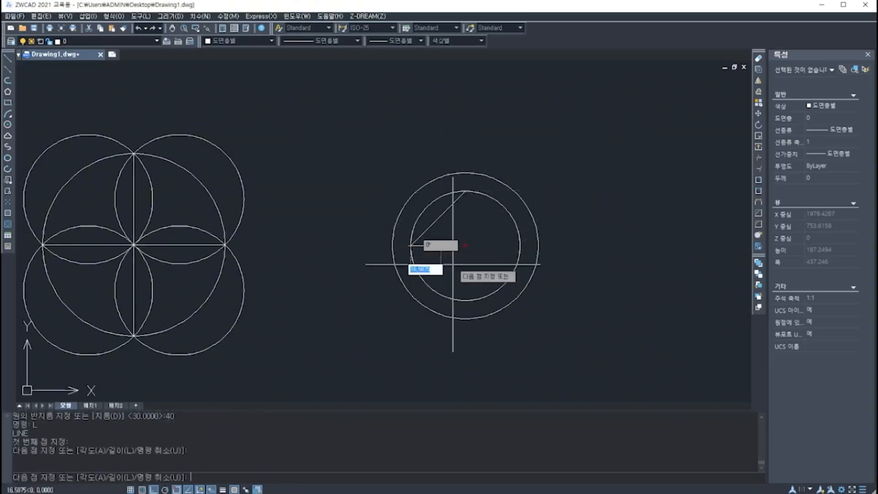
pyautogui.click(465, 301)
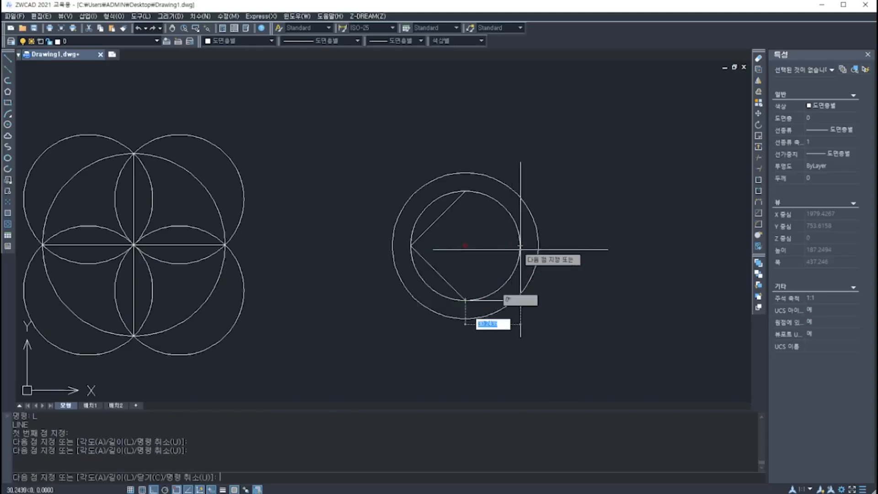
pyautogui.click(520, 245)
pyautogui.click(465, 190)
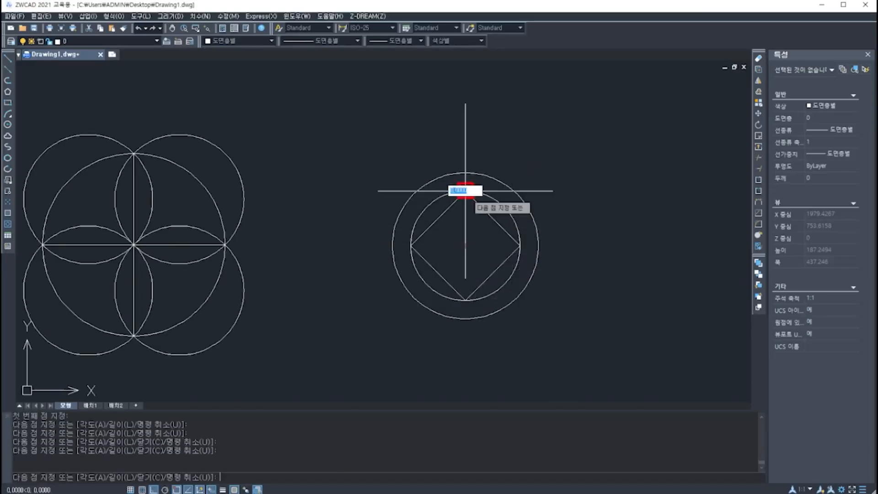
pyautogui.press('Return')
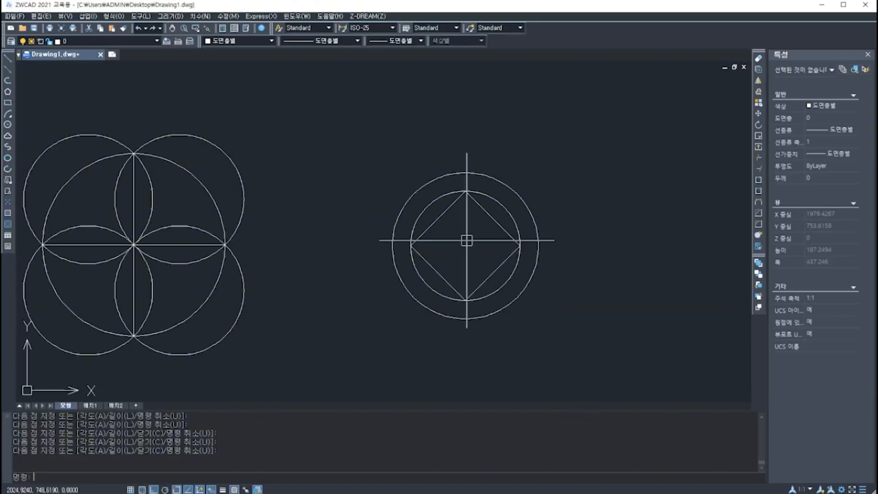
# Draw a three-point circle through the midpoints of the square's upper-left, lower-left and lower-right sides, and erase it again.
pyautogui.write('c')
pyautogui.press('Return')
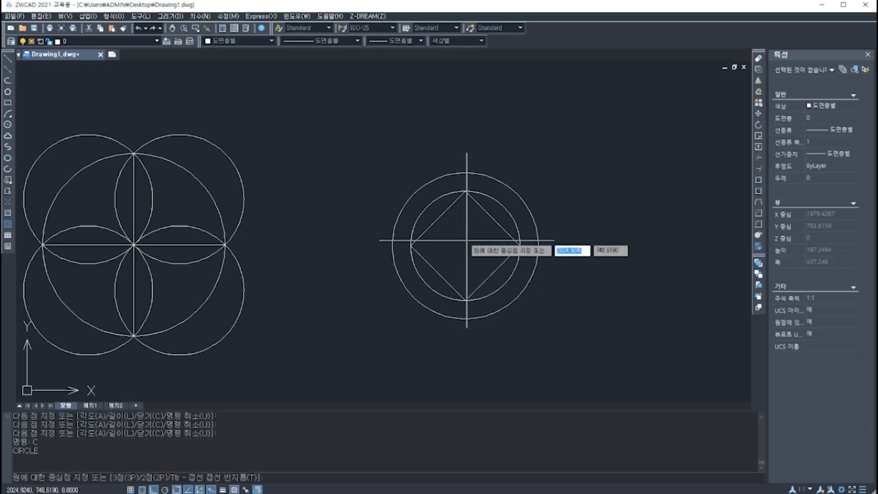
pyautogui.write('3p')
pyautogui.press('Return')
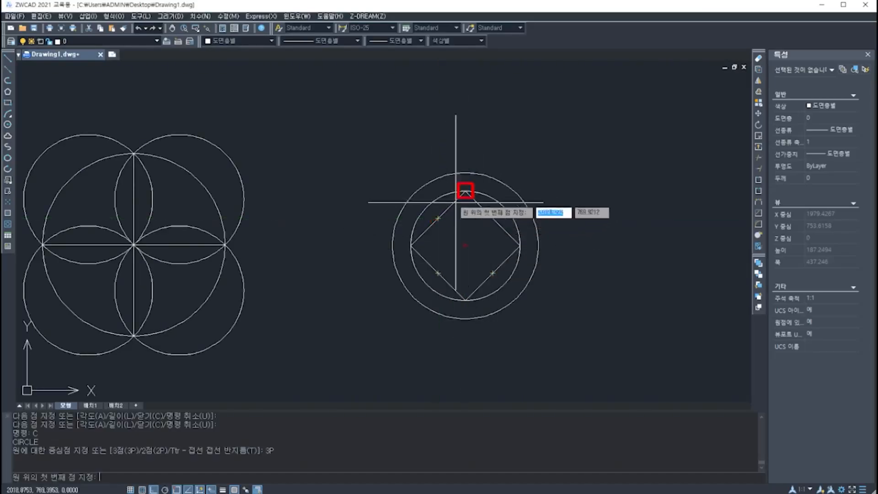
pyautogui.click(438, 217)
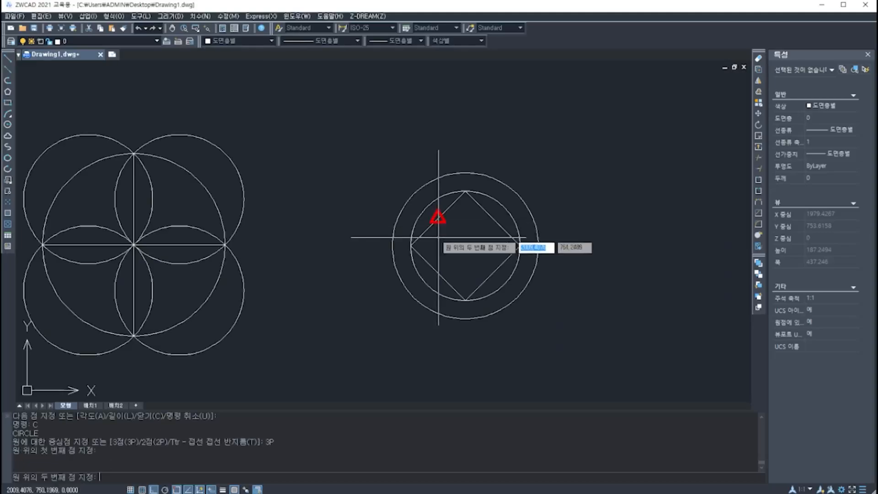
pyautogui.click(438, 274)
pyautogui.click(491, 272)
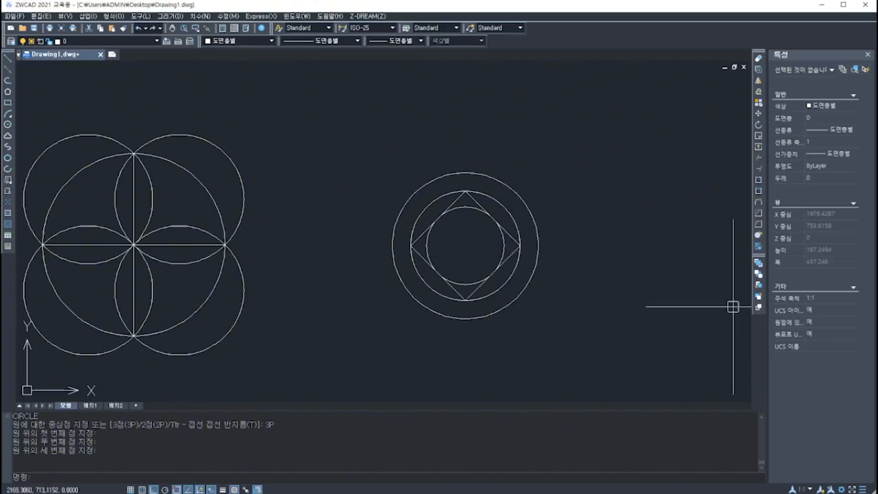
pyautogui.click(503, 246)
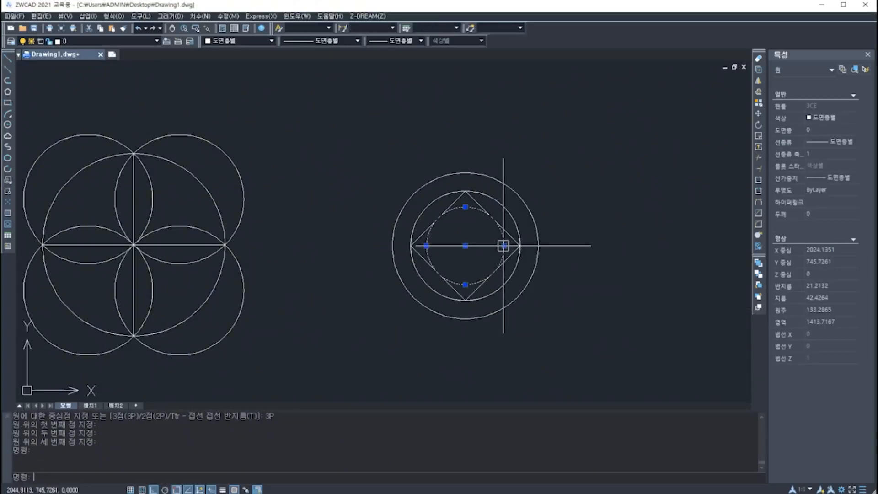
pyautogui.press('Delete')
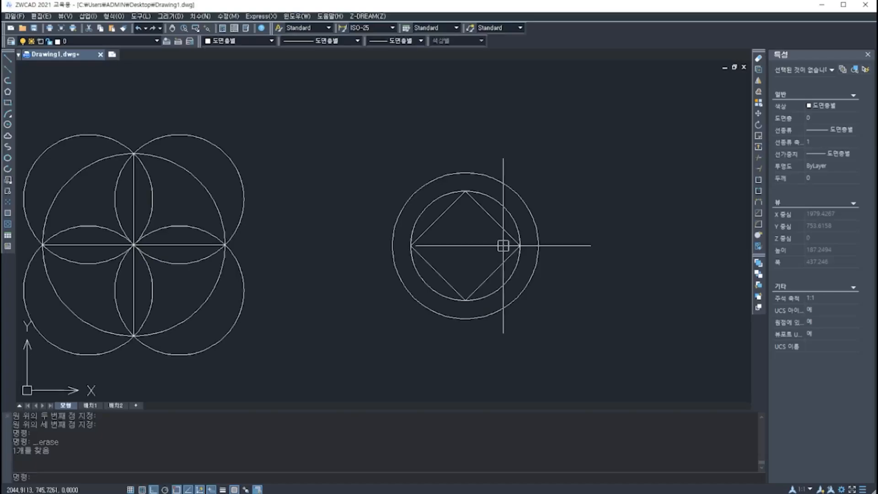
# Draw a two-point circle between the midpoints of the square's upper-left and lower-right sides.
pyautogui.write('c')
pyautogui.press('Return')
pyautogui.write('2p')
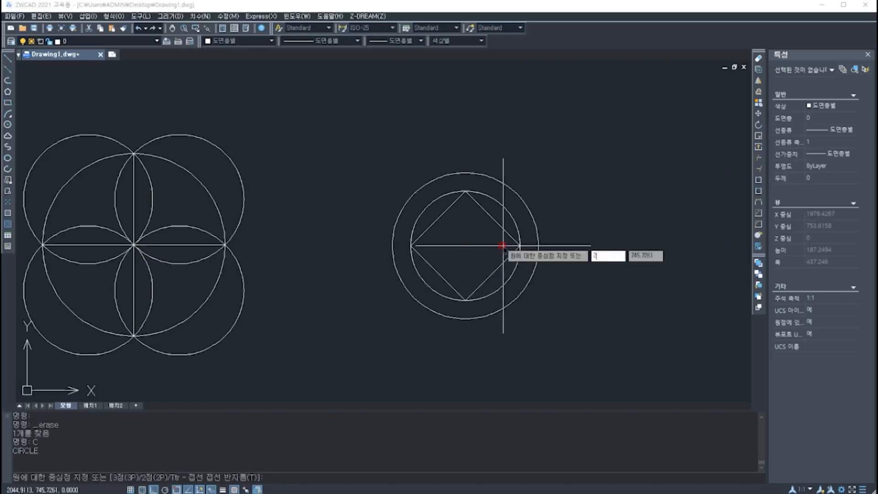
pyautogui.press('Return')
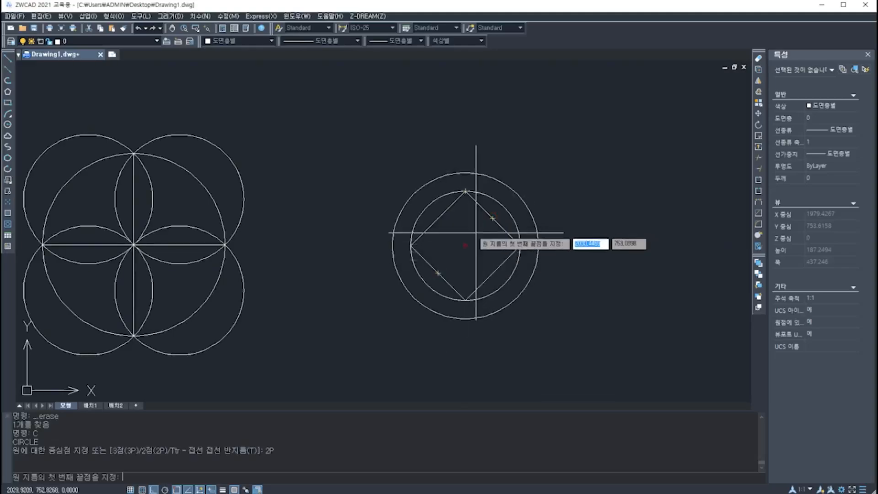
pyautogui.click(438, 218)
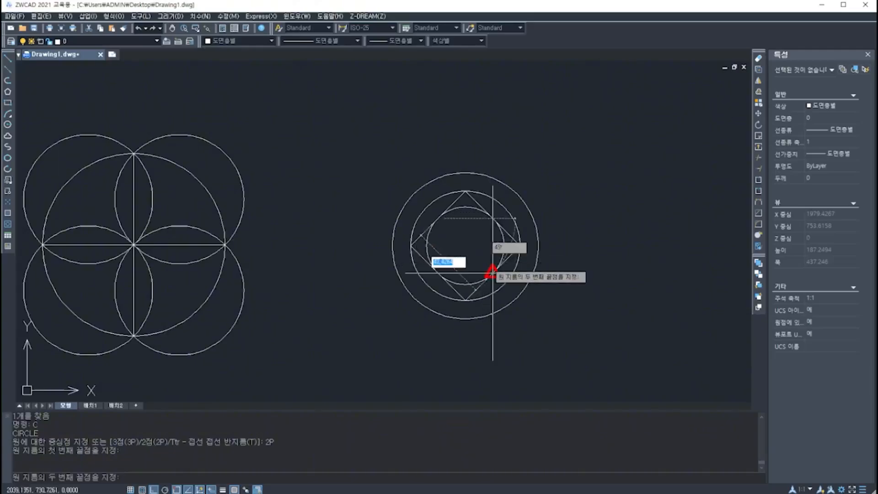
pyautogui.click(493, 273)
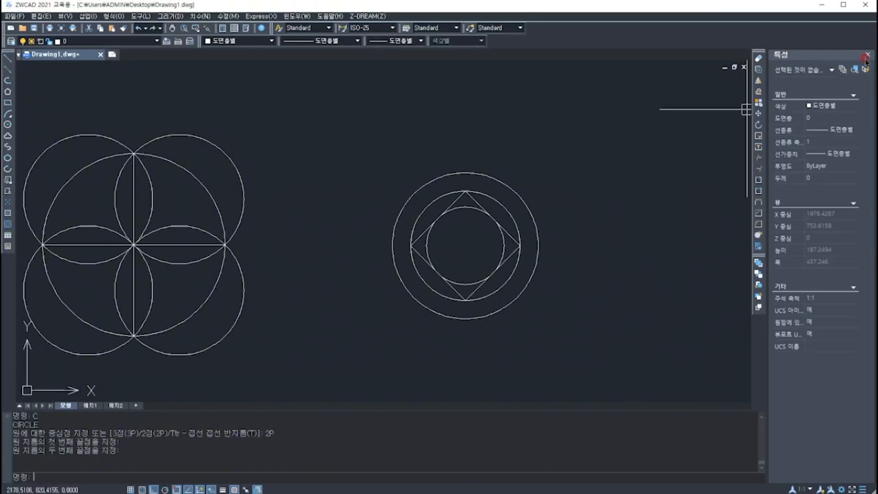
# Draw a circle of diameter 100 in the empty area to the right of the concentric circles.
pyautogui.moveTo(729, 113); pyautogui.dragTo(391, 115, button='middle')
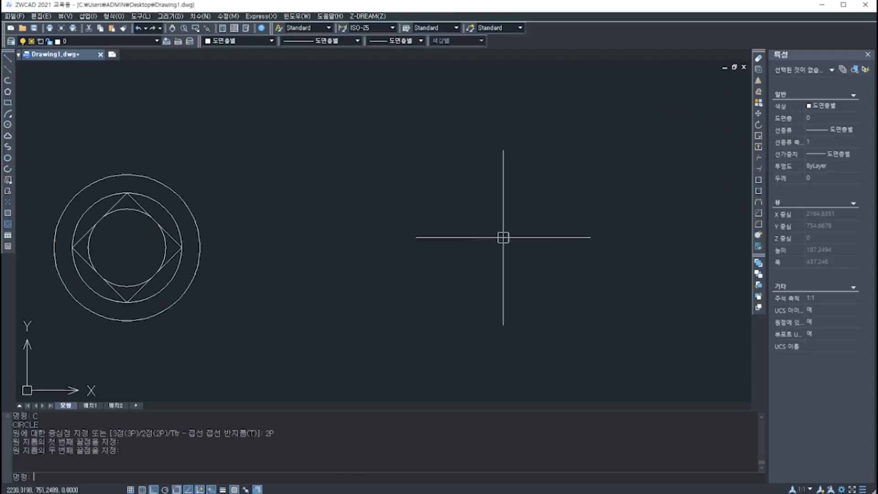
pyautogui.moveTo(556, 253)
pyautogui.mouseDown(button='middle')
pyautogui.moveTo(402, 249)
pyautogui.moveTo(426, 242)
pyautogui.mouseUp(button='middle')
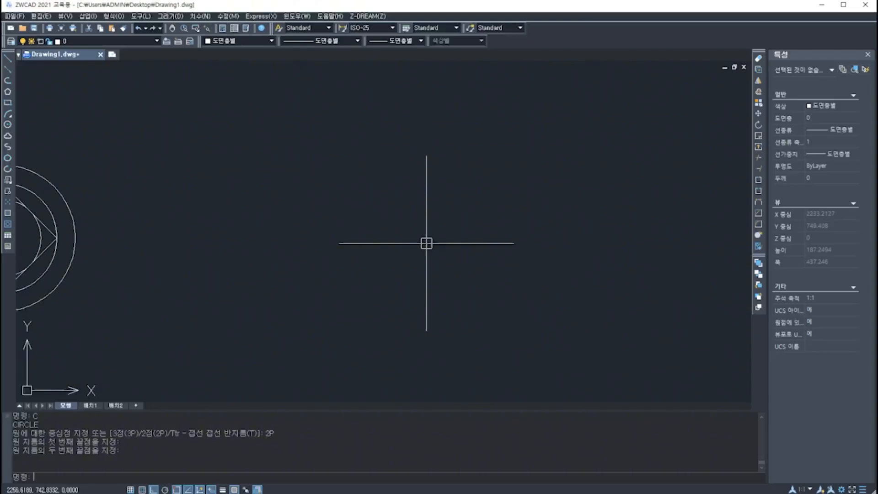
pyautogui.write('c')
pyautogui.press('Return')
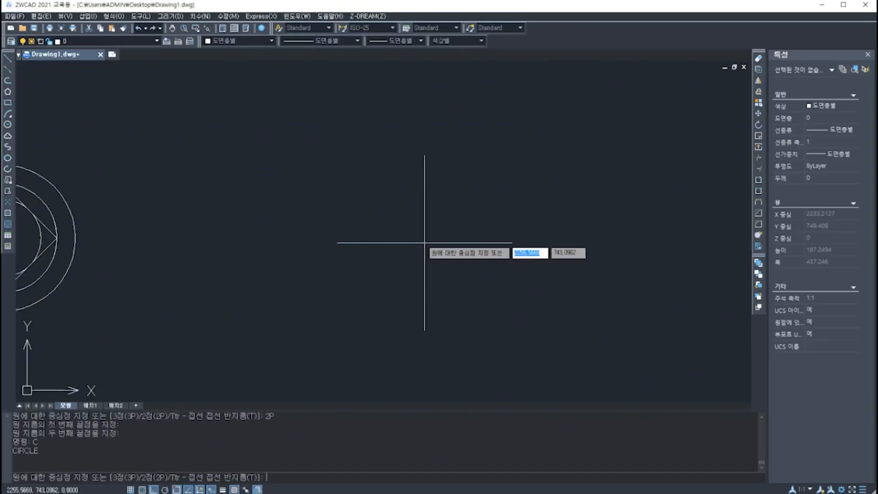
pyautogui.click(441, 217)
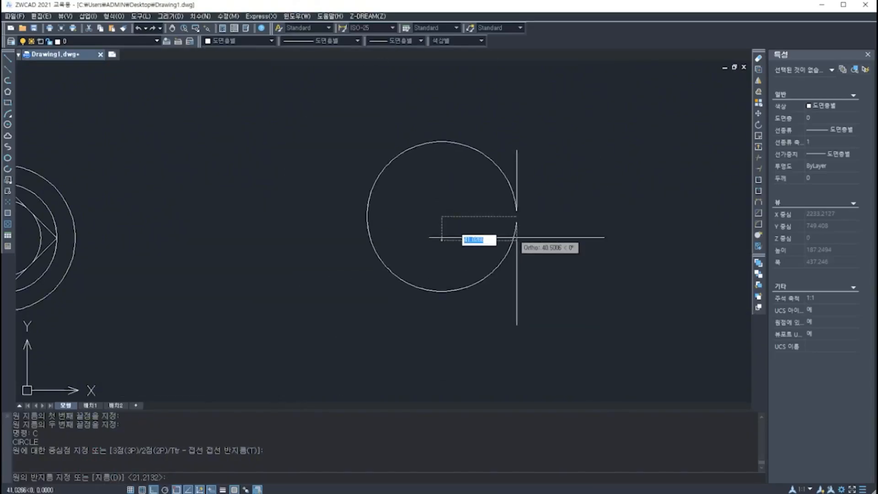
pyautogui.write('D')
pyautogui.press('Return')
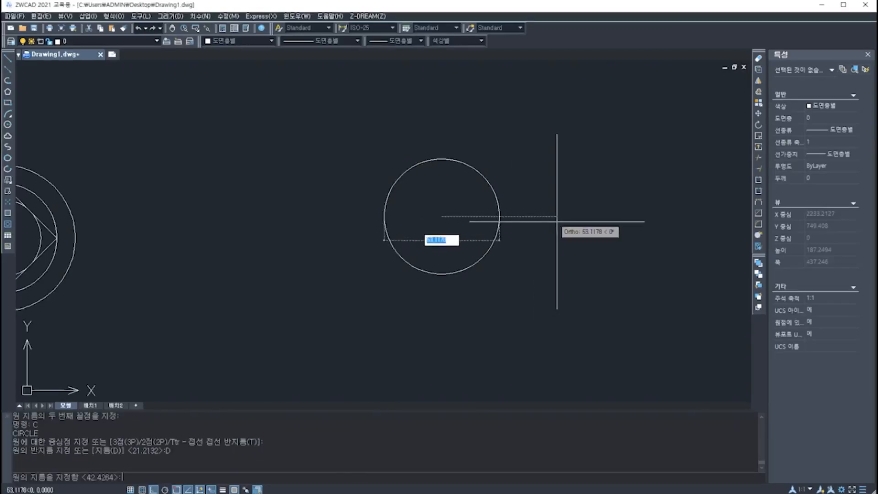
pyautogui.write('100')
pyautogui.press('Return')
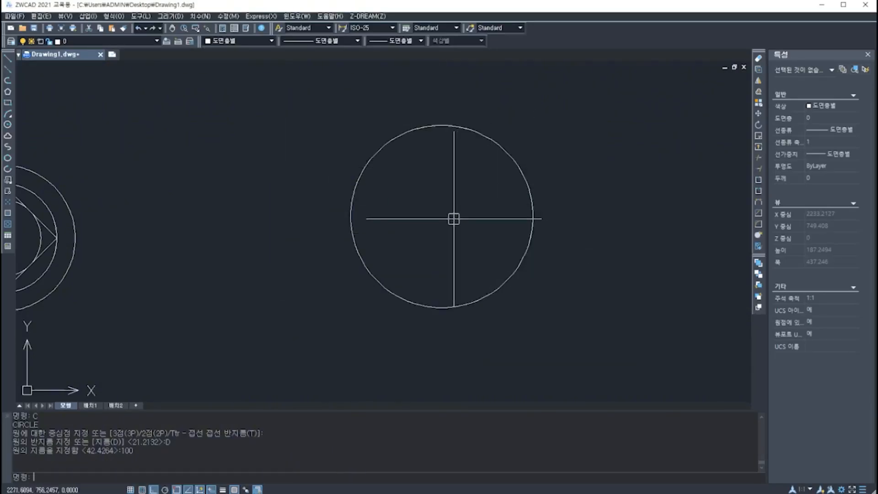
# Draw a line 80 to the right from the diameter 100 circle's top quadrant, continuing 25 straight down.
pyautogui.moveTo(476, 215); pyautogui.dragTo(396, 233, button='middle')
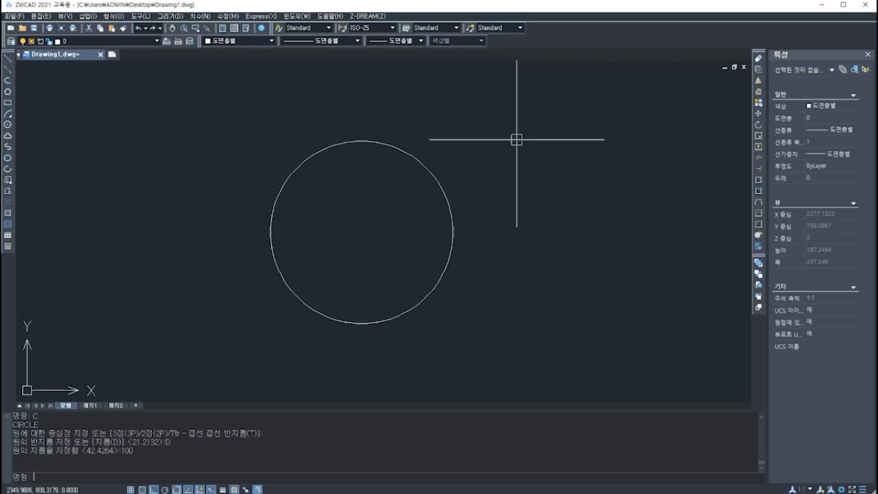
pyautogui.write('l')
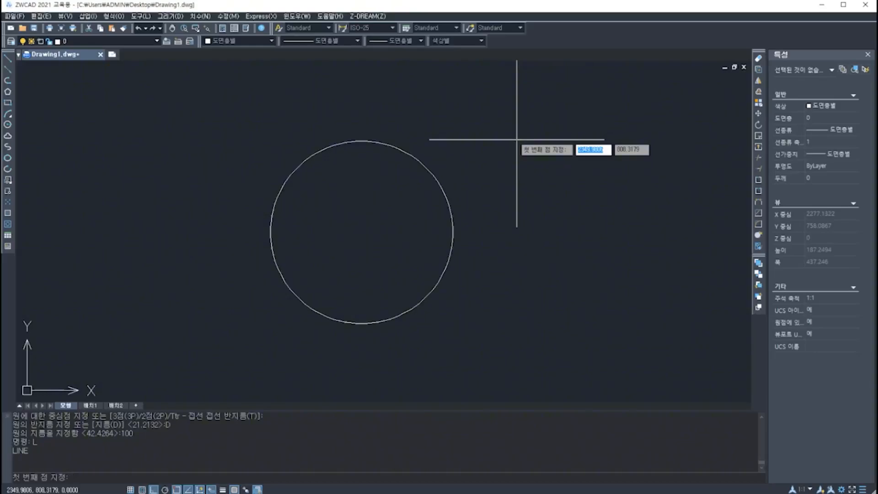
pyautogui.click(361, 140)
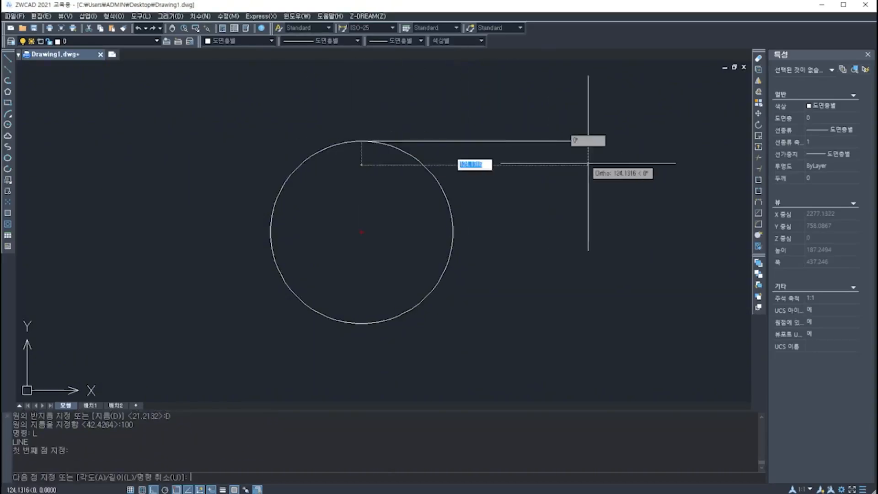
pyautogui.write('80')
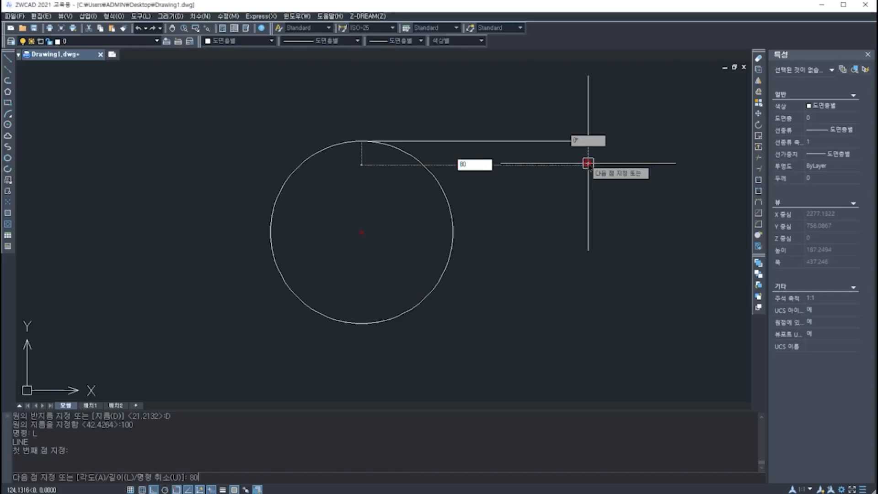
pyautogui.press('Return')
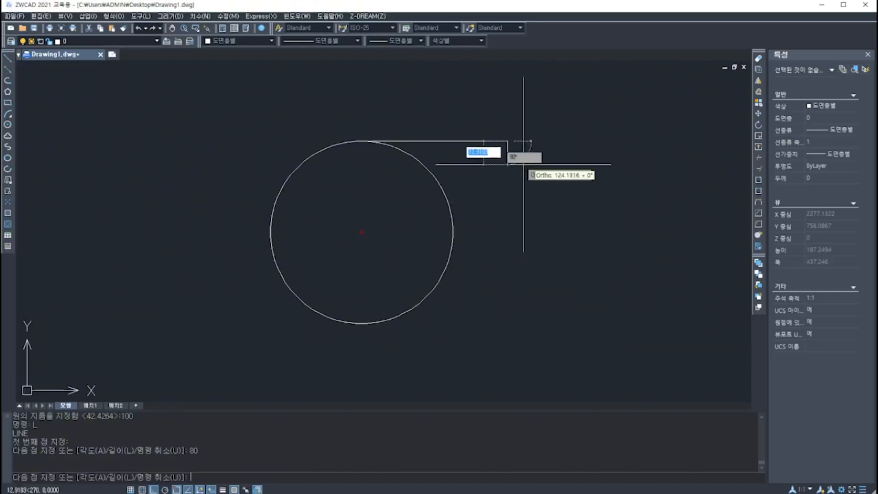
pyautogui.write('25')
pyautogui.press('Return')
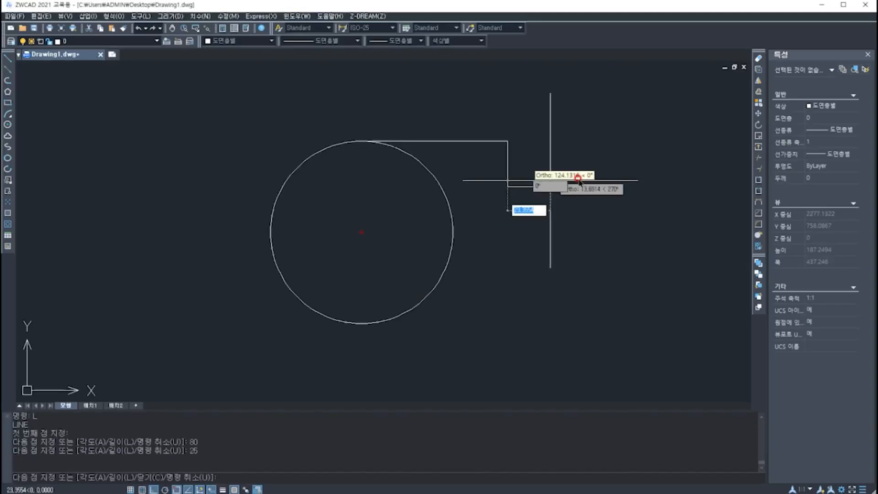
pyautogui.press('Return')
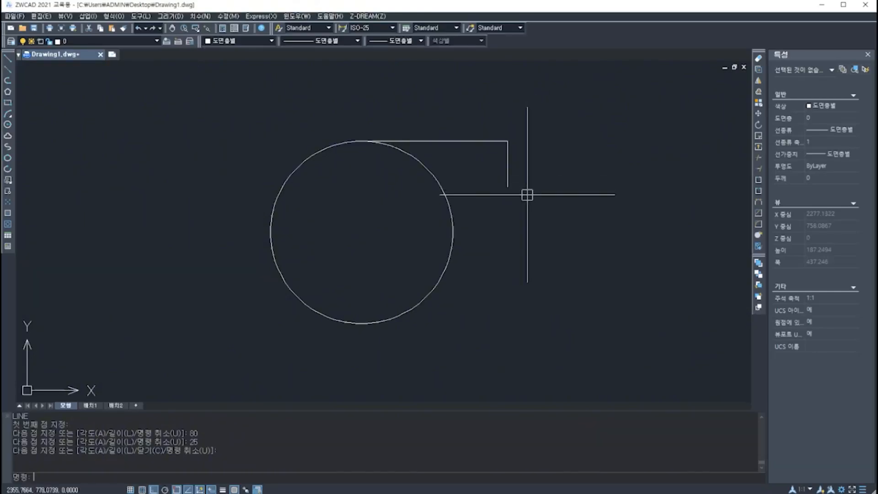
# Draw a circle of radius 25 centred on the lower end of the 25 long vertical line.
pyautogui.write('c')
pyautogui.press('Return')
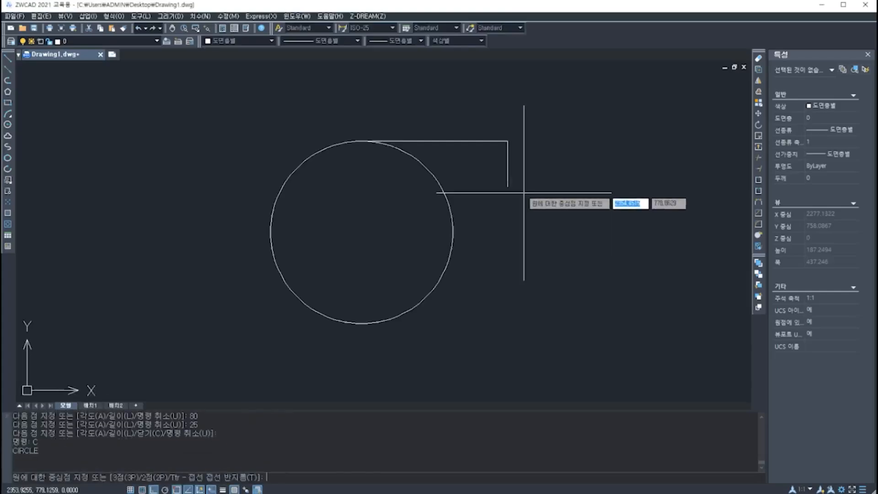
pyautogui.click(508, 187)
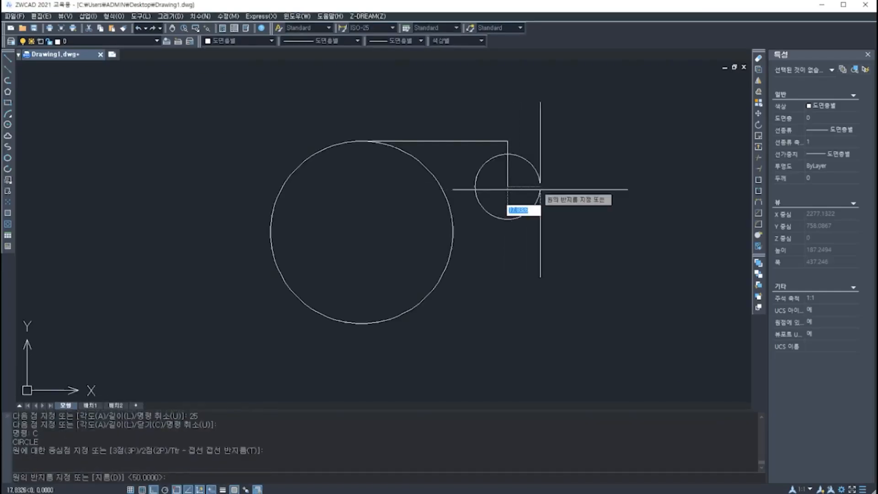
pyautogui.write('3')
pyautogui.write('5')
pyautogui.press('Return')
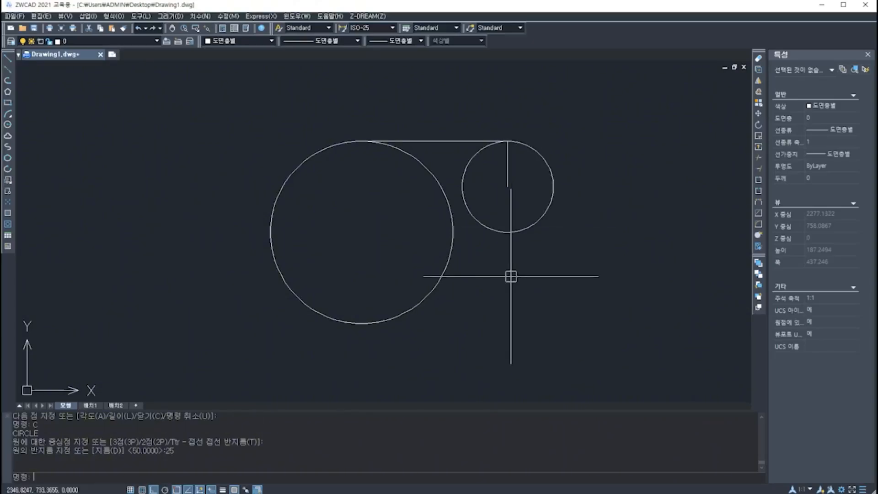
pyautogui.write('L')
pyautogui.press('Return')
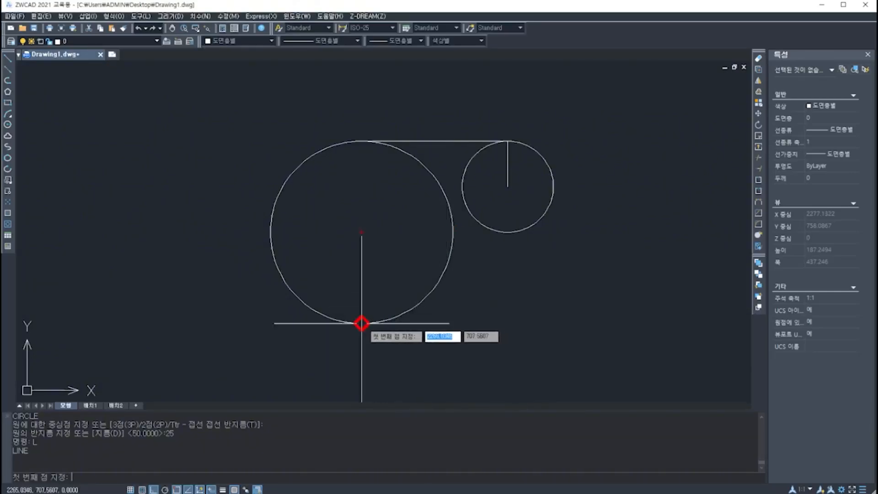
pyautogui.press('Escape')
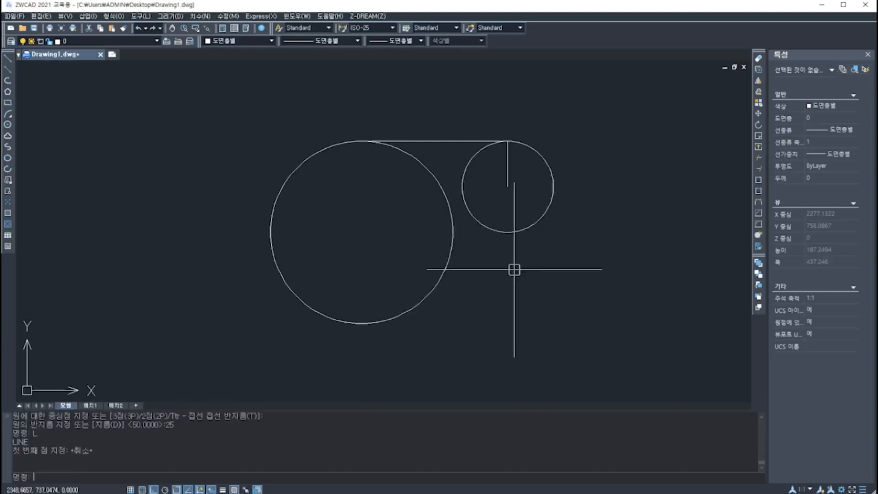
# Check the tangent option among the object snap modes and leave the settings as they are.
pyautogui.write('OS')
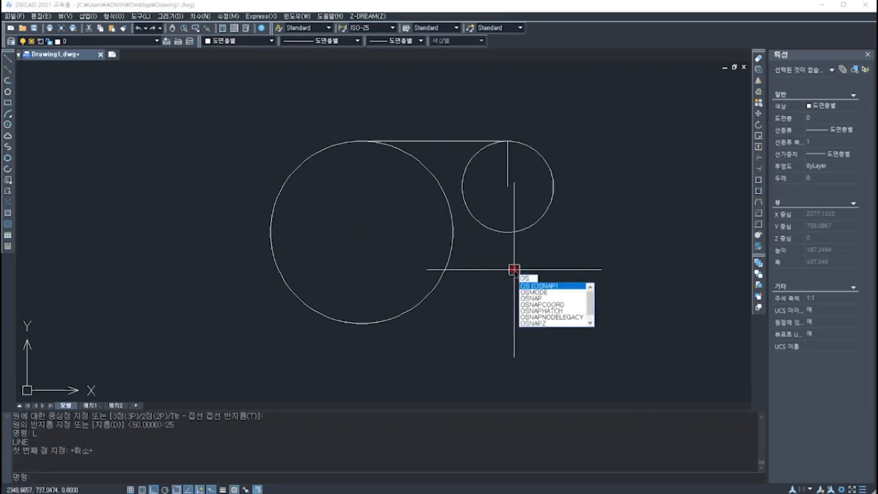
pyautogui.press('Return')
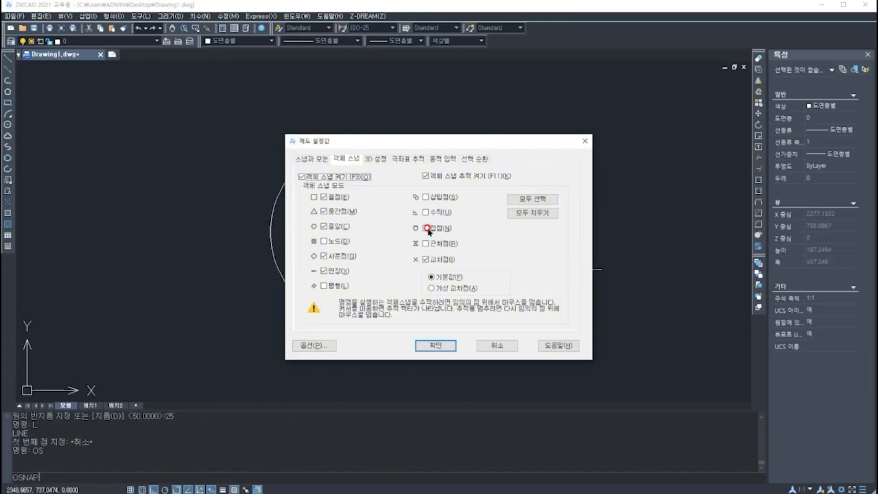
pyautogui.click(487, 345)
pyautogui.click(487, 345)
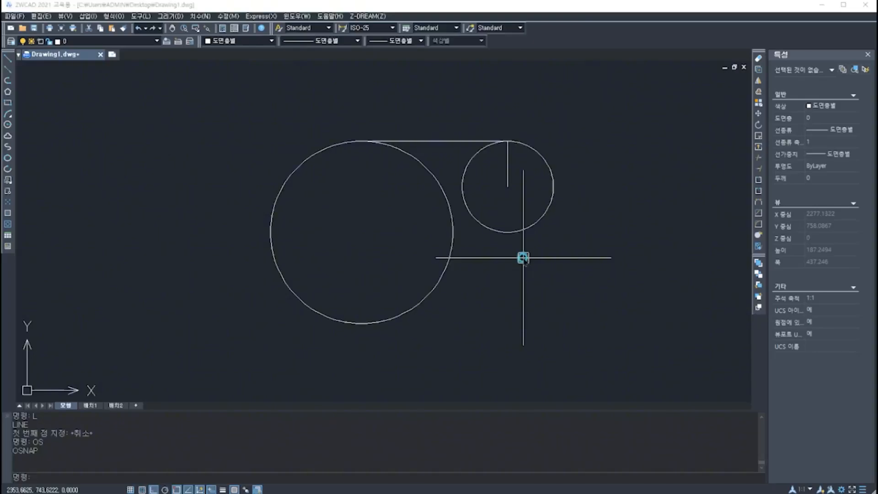
# Draw a line tangent to the lower right of the diameter 100 circle and the underside of the radius 25 circle.
pyautogui.write('l')
pyautogui.press('Return')
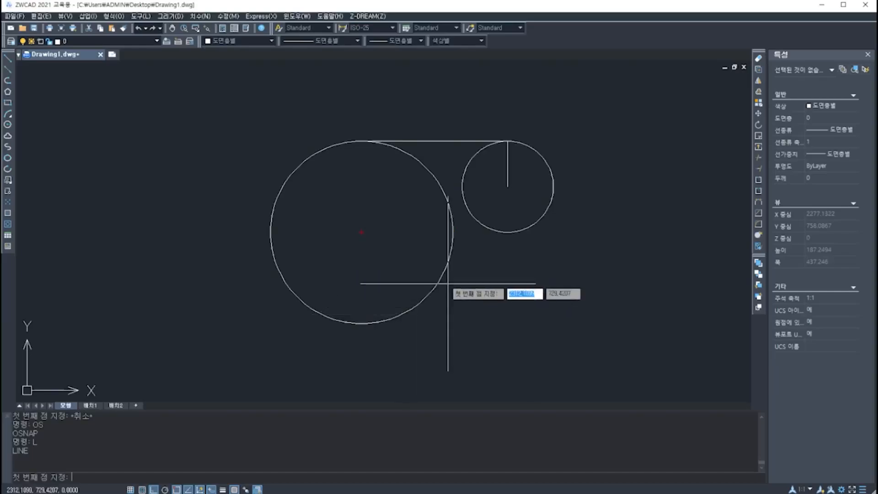
pyautogui.keyDown('shift'); pyautogui.rightClick(467, 305); pyautogui.keyUp('shift')
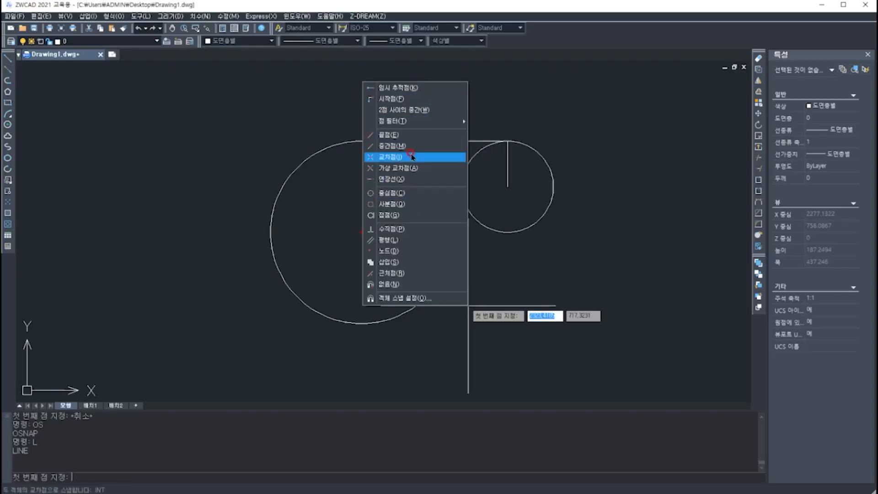
pyautogui.click(397, 219)
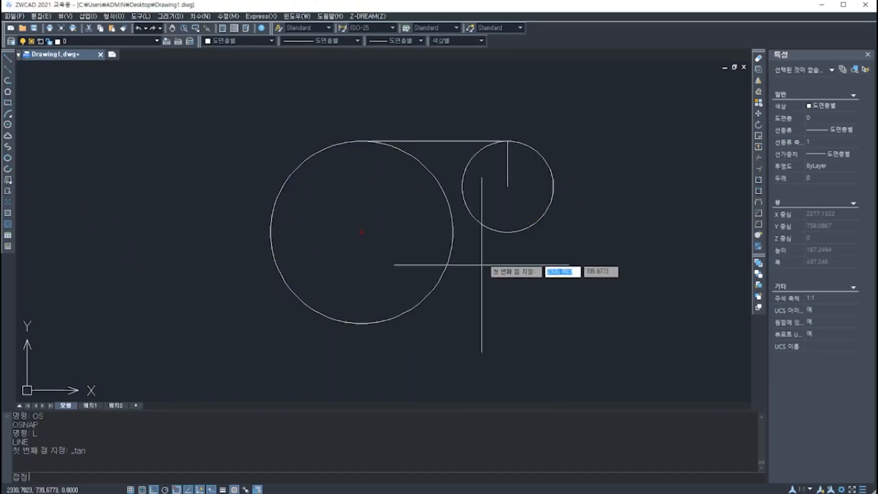
pyautogui.click(425, 298)
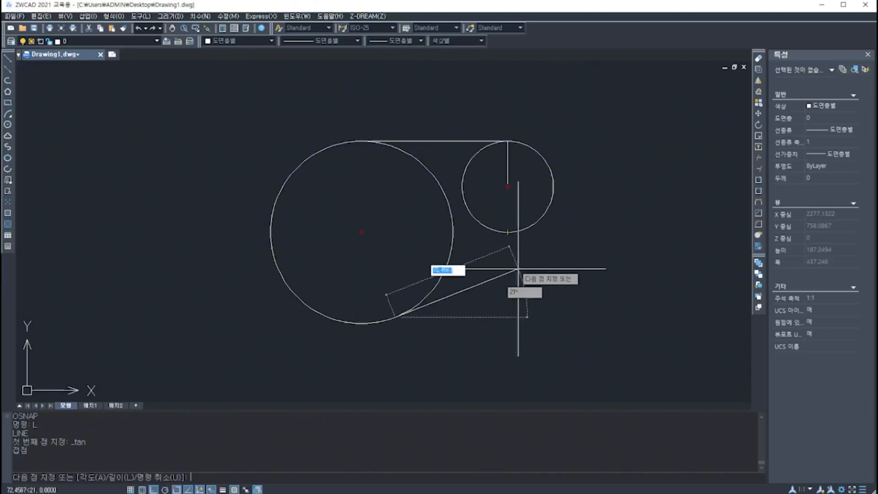
pyautogui.keyDown('shift'); pyautogui.rightClick(523, 254); pyautogui.keyUp('shift')
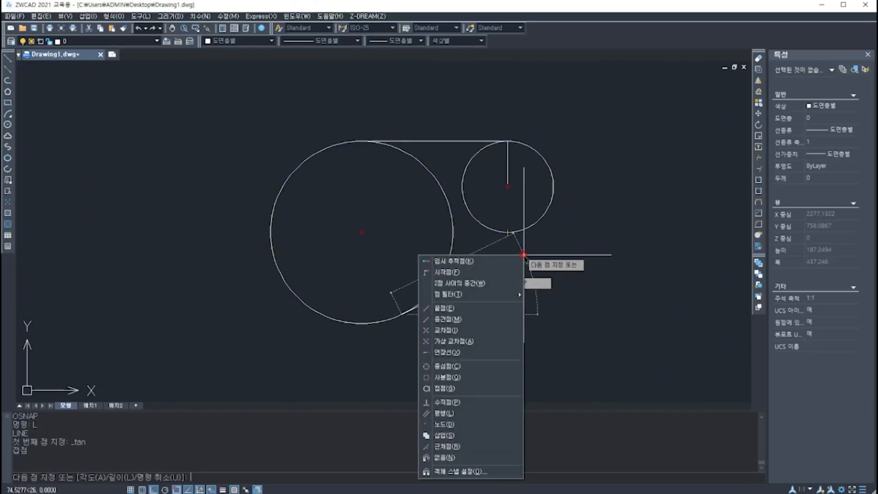
pyautogui.click(452, 387)
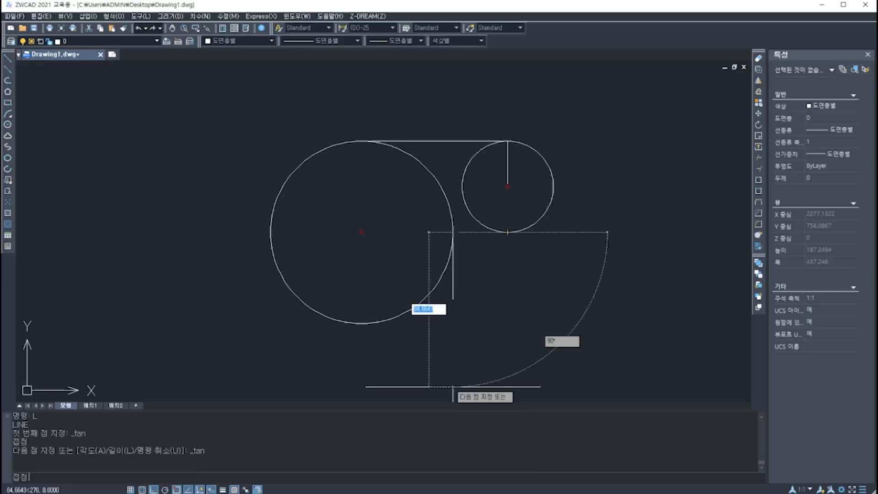
pyautogui.click(537, 220)
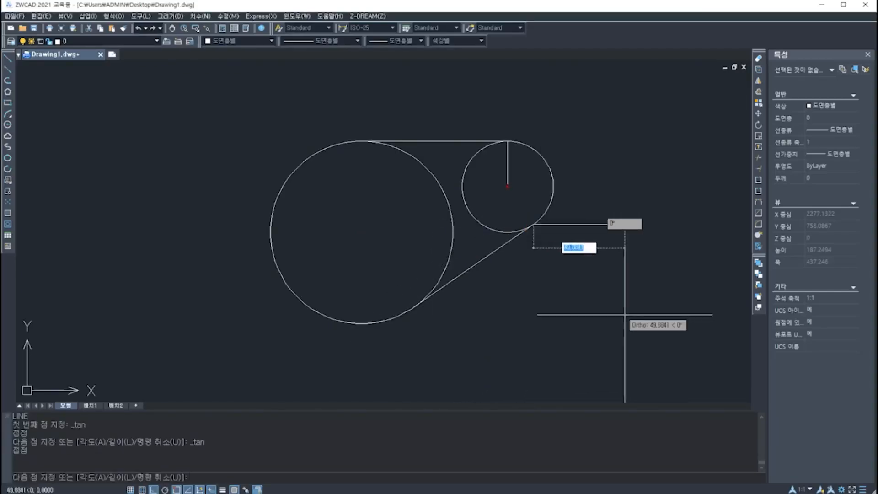
pyautogui.press('Return')
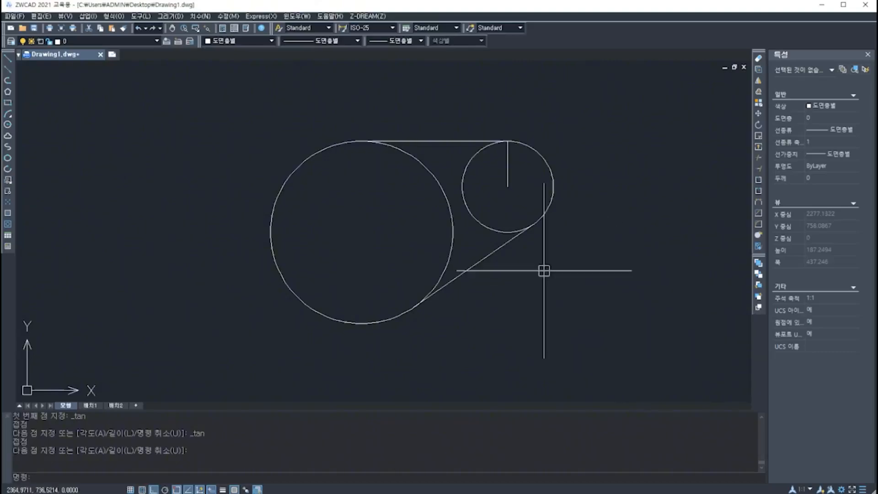
# Examine closely where the lower tangent line touches the radius 25 circle and the diameter 100 circle.
pyautogui.scroll(2, 546, 256)
pyautogui.scroll(4, 526, 114)
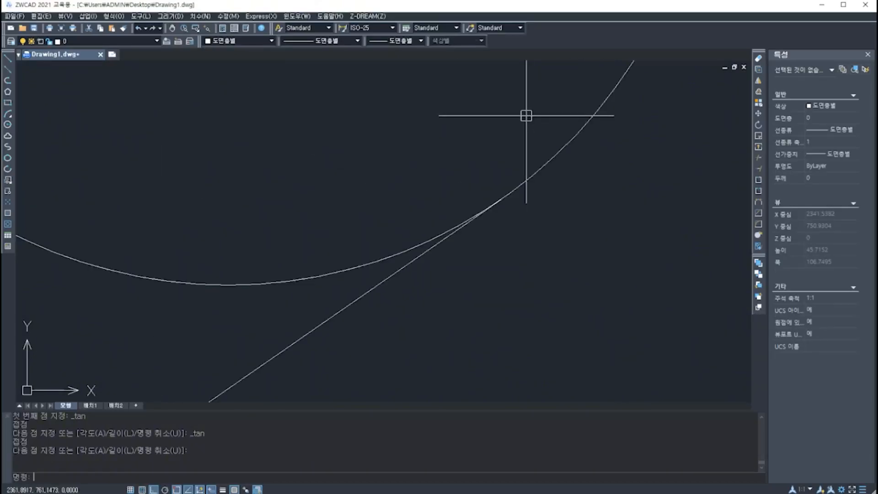
pyautogui.scroll(3, 538, 192)
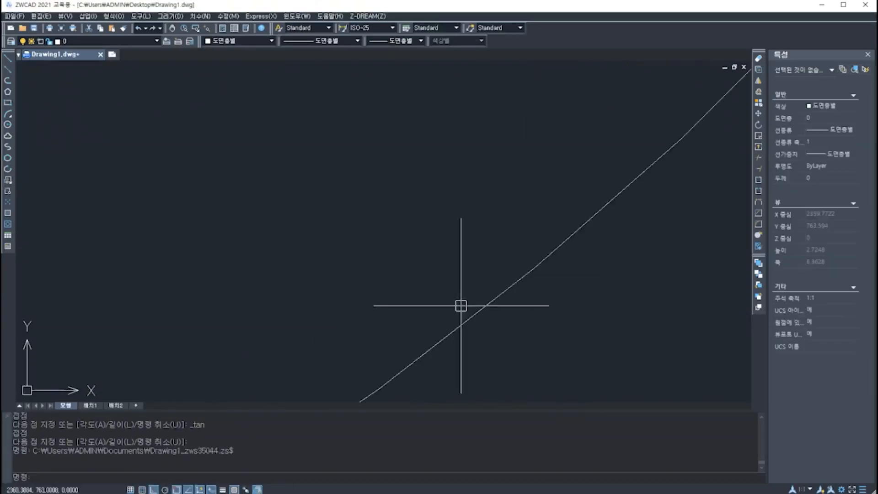
pyautogui.scroll(-3, 461, 306)
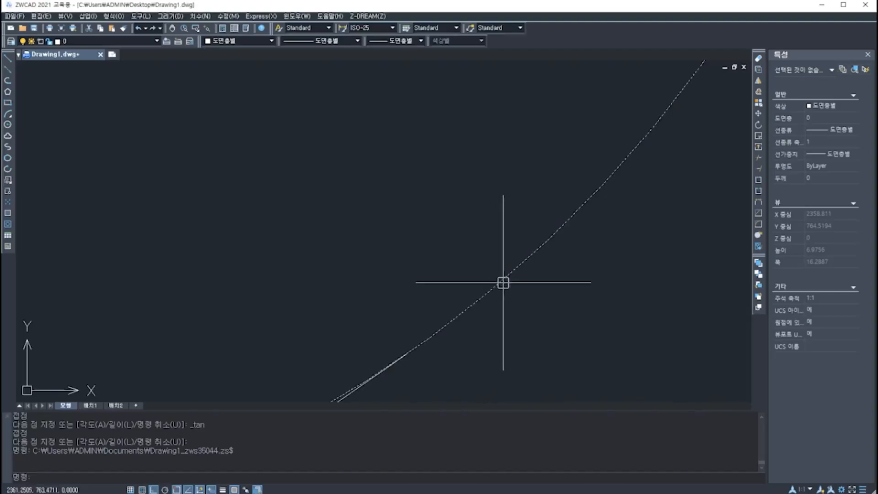
pyautogui.scroll(-6, 507, 286)
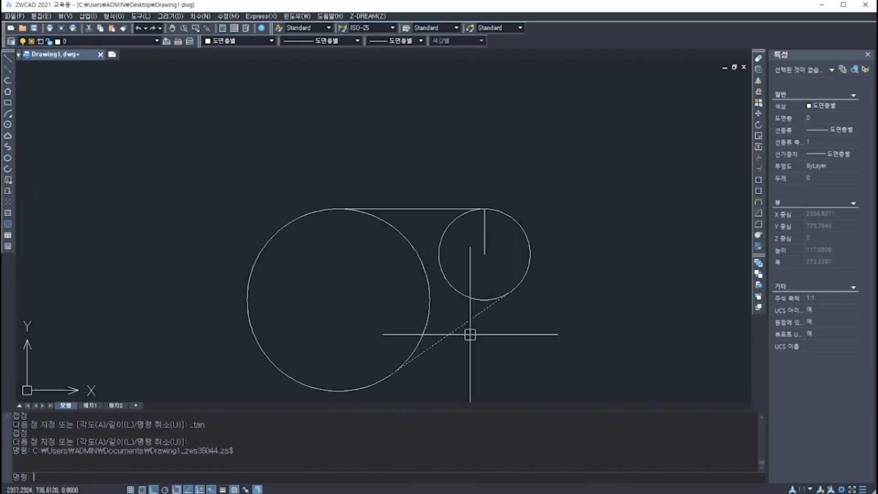
pyautogui.scroll(3, 434, 361)
pyautogui.scroll(-4, 386, 349)
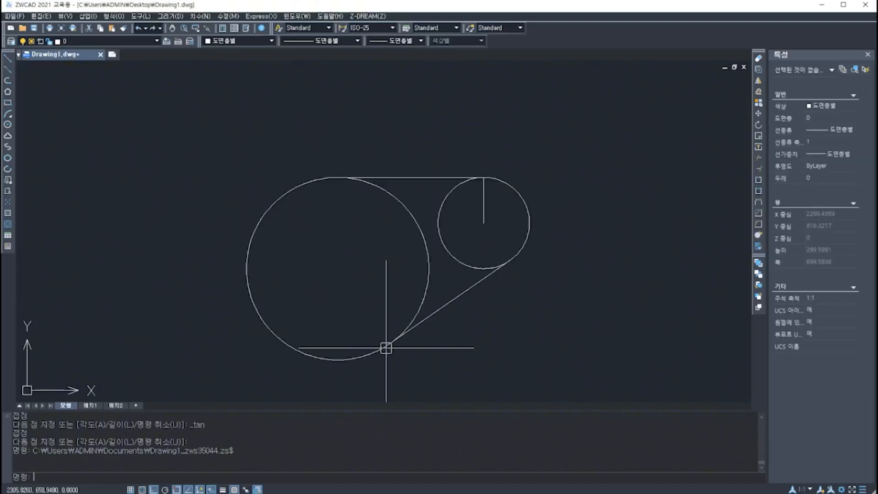
# Draw a tangent-tangent-radius circle of radius 10 touching the facing upper sides of the diameter 100 and radius 25 circles.
pyautogui.scroll(2, 386, 348)
pyautogui.moveTo(417, 264)
pyautogui.mouseDown(button='middle')
pyautogui.moveTo(435, 267)
pyautogui.moveTo(457, 290)
pyautogui.mouseUp(button='middle')
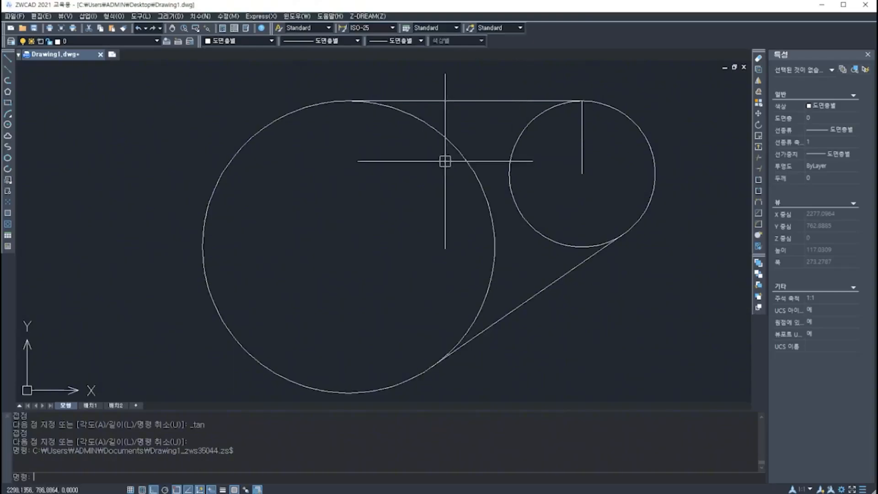
pyautogui.moveTo(541, 183); pyautogui.dragTo(522, 179, button='middle')
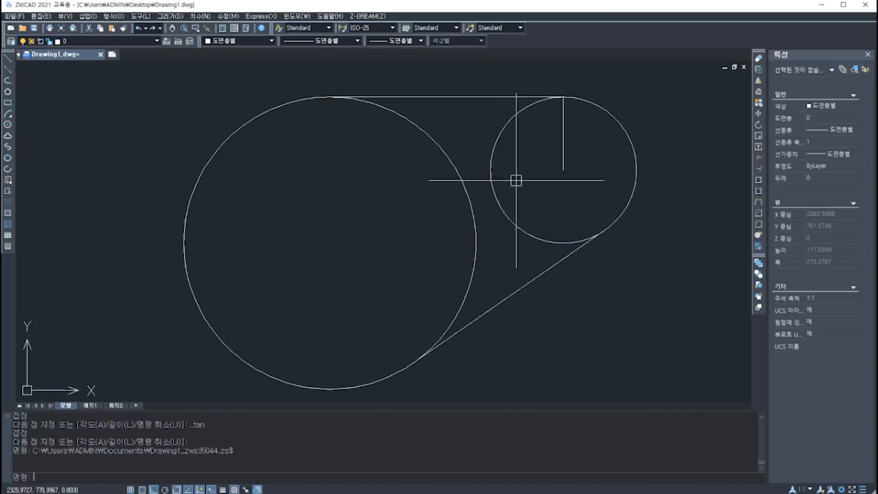
pyautogui.moveTo(529, 184); pyautogui.dragTo(504, 188, button='middle')
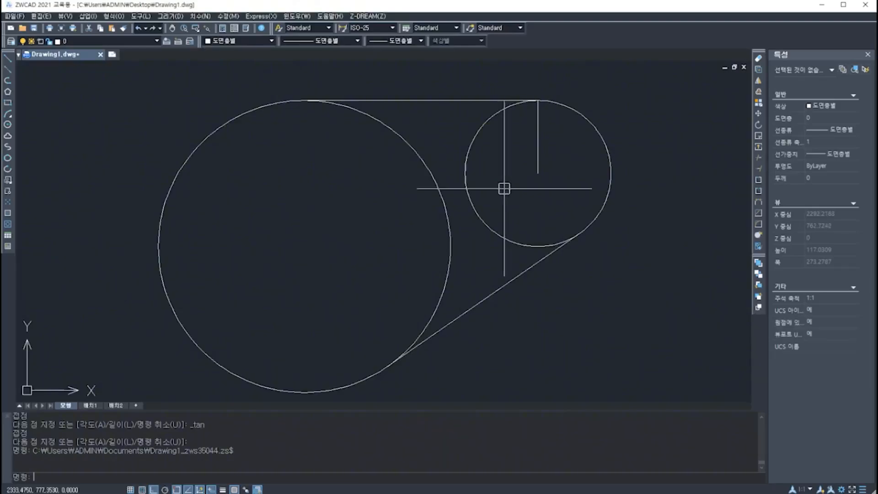
pyautogui.write('c')
pyautogui.press('Return')
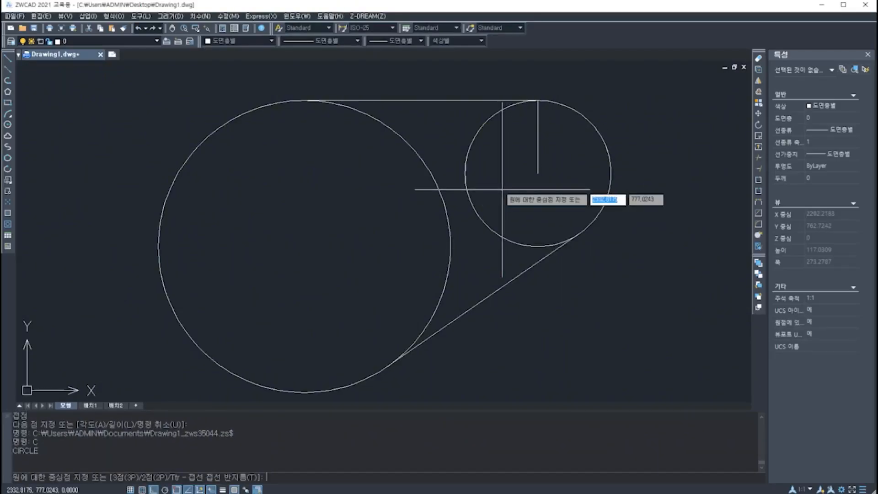
pyautogui.write('t')
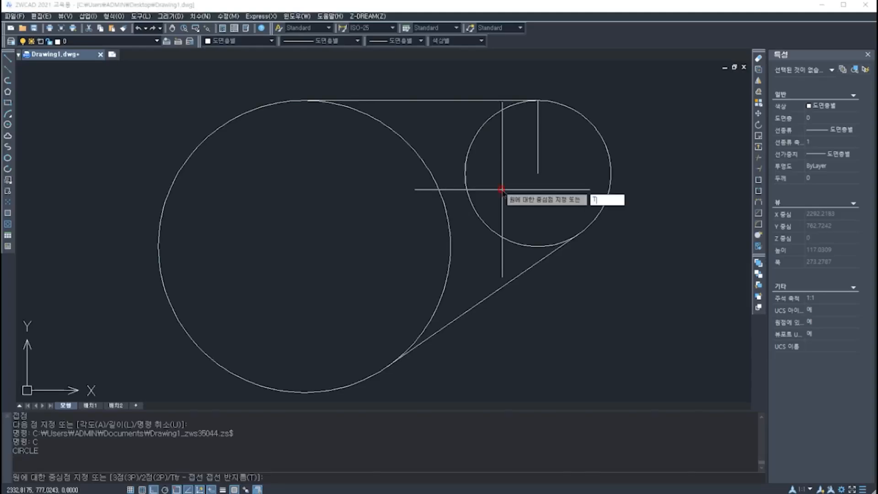
pyautogui.press('Return')
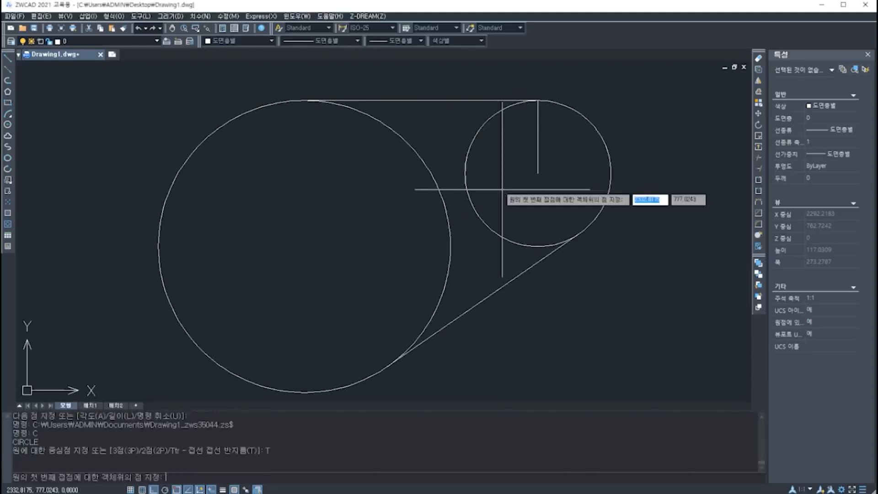
pyautogui.click(416, 152)
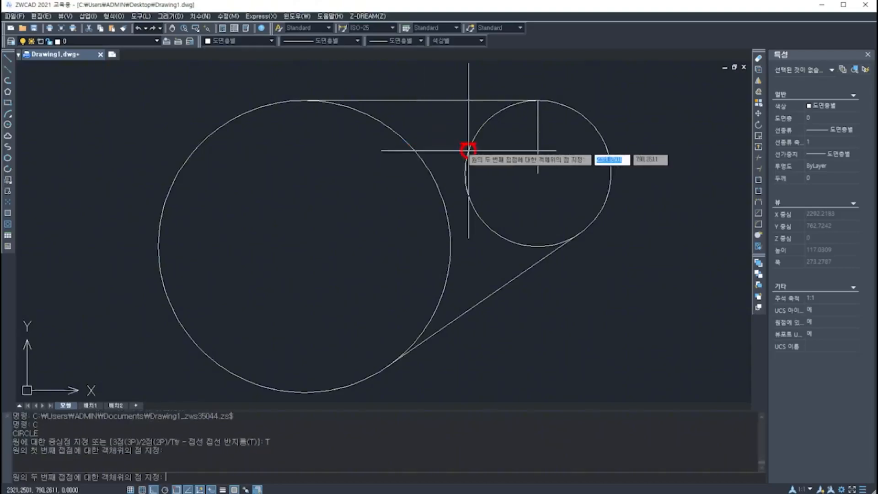
pyautogui.click(468, 150)
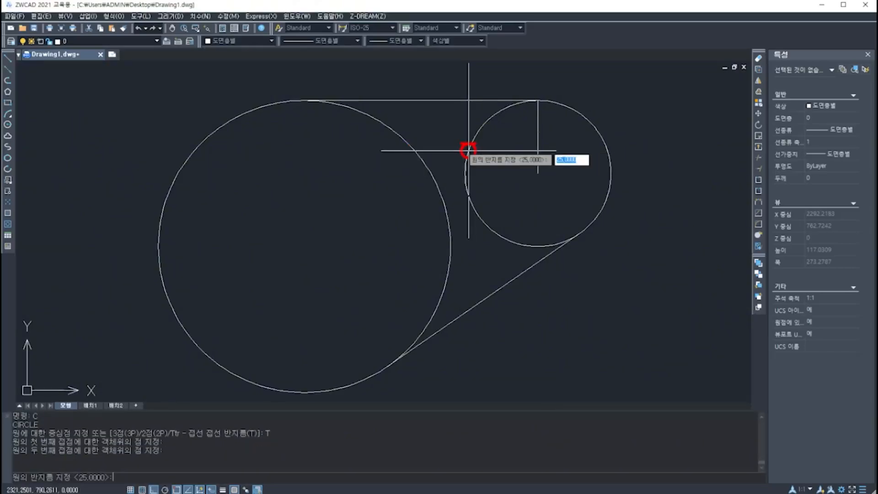
pyautogui.write('10')
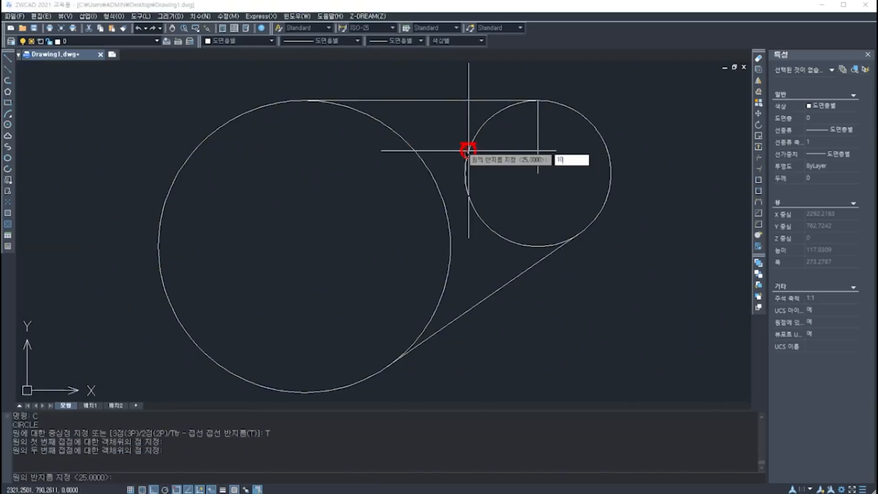
pyautogui.press('Return')
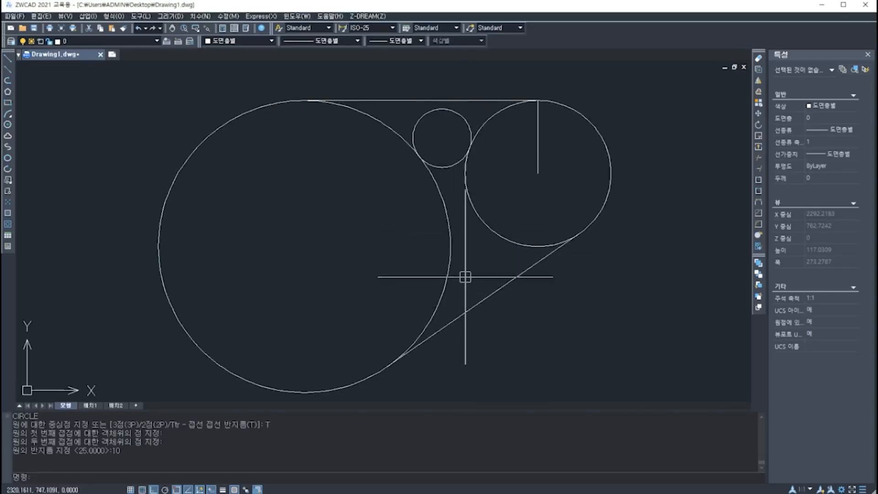
# Draw a second tangent-tangent-radius circle of radius 10 in the lower gap between the diameter 100 and radius 25 circles.
pyautogui.press('space')
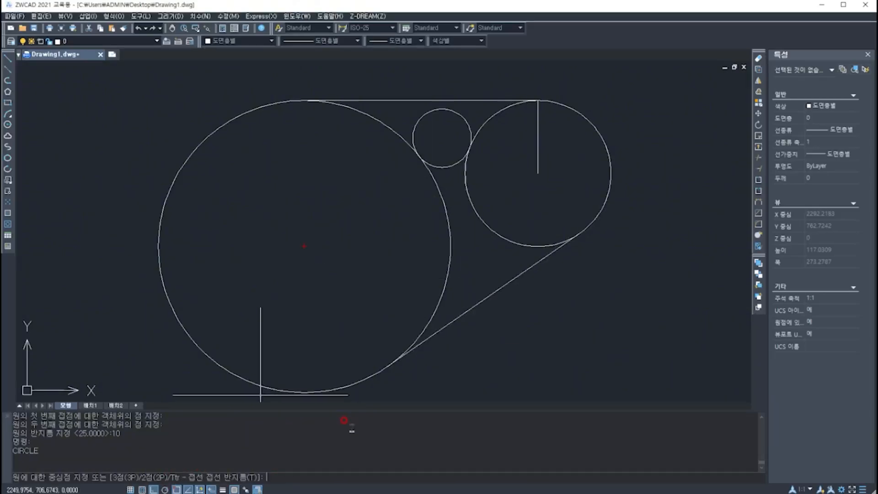
pyautogui.write('T')
pyautogui.press('space')
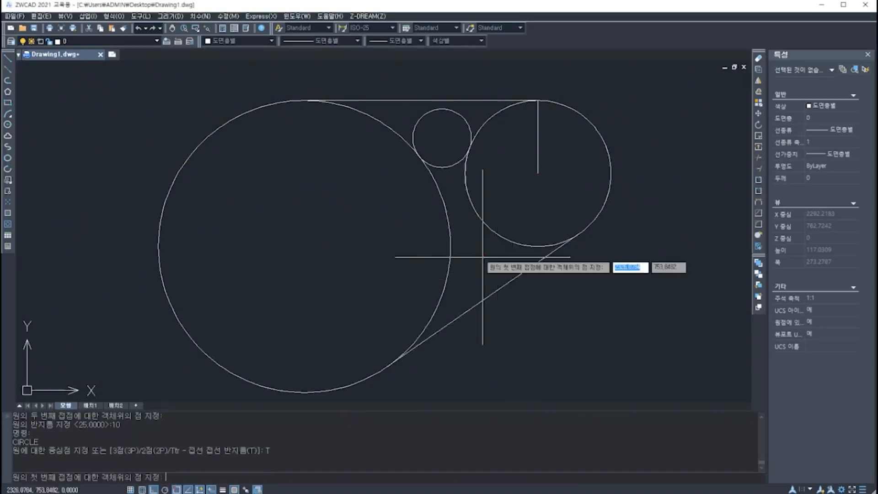
pyautogui.click(449, 265)
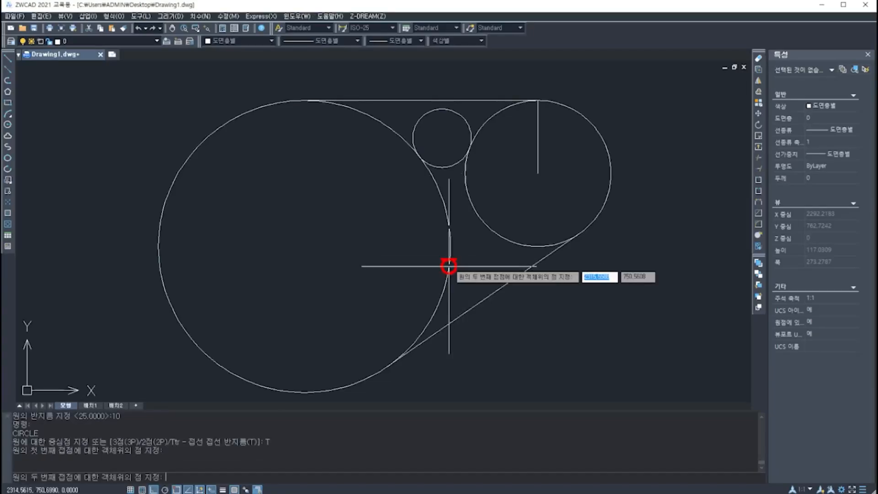
pyautogui.click(514, 242)
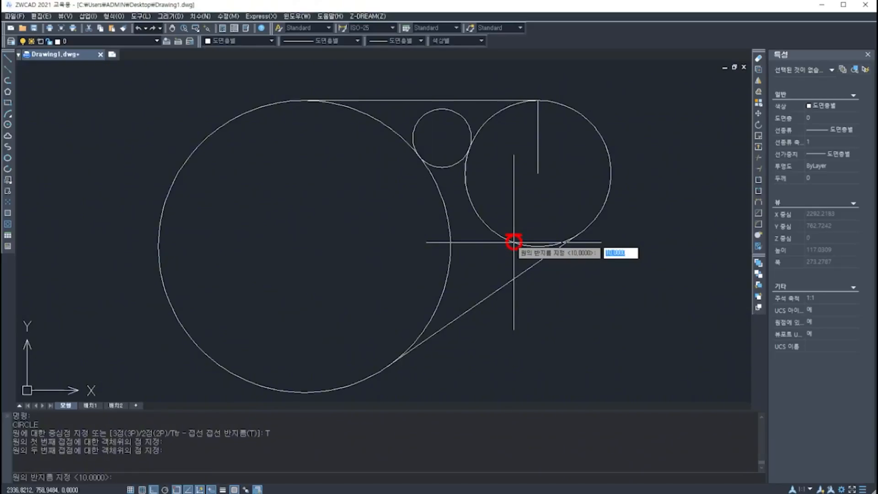
pyautogui.write('10')
pyautogui.press('Return')
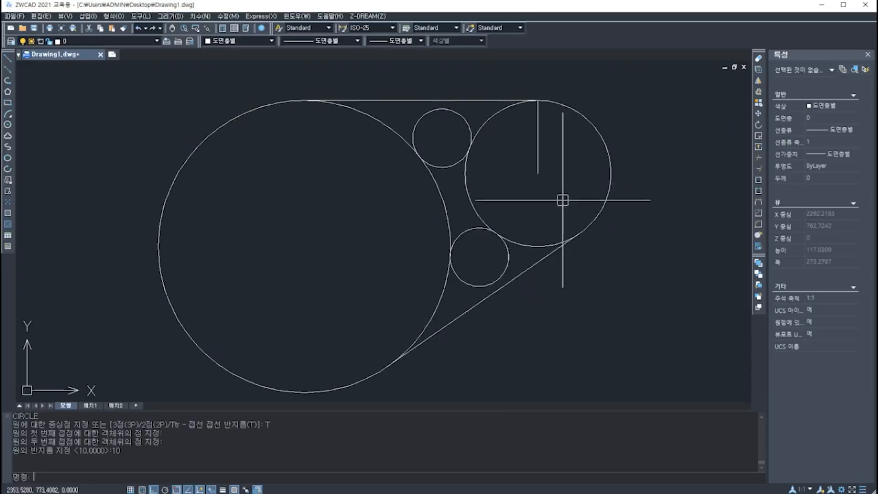
# Delete the vertical construction line inside the radius 25 circle.
pyautogui.click(548, 186)
pyautogui.click(525, 162)
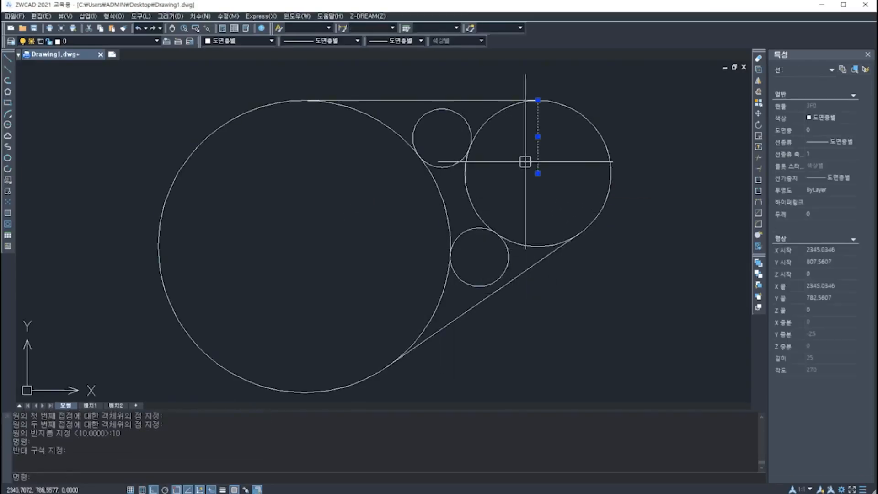
pyautogui.press('Delete')
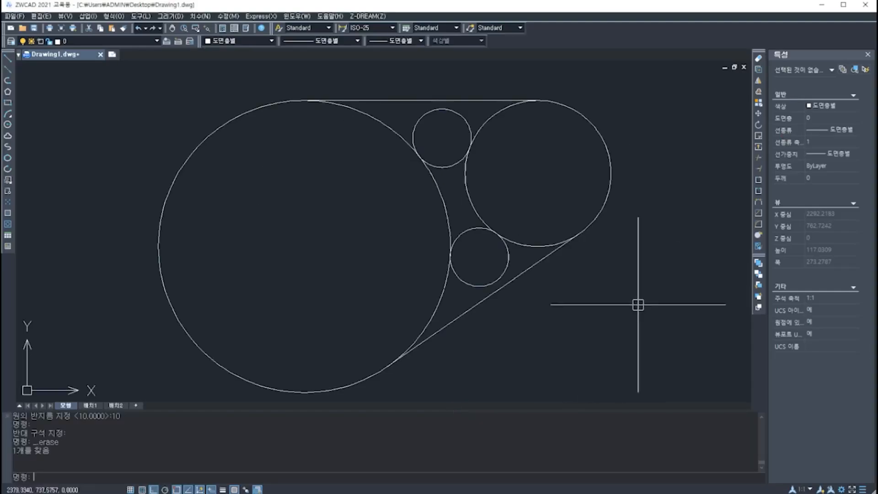
pyautogui.moveTo(585, 305)
pyautogui.mouseDown(button='middle')
pyautogui.moveTo(362, 305)
pyautogui.moveTo(128, 323)
pyautogui.mouseUp(button='middle')
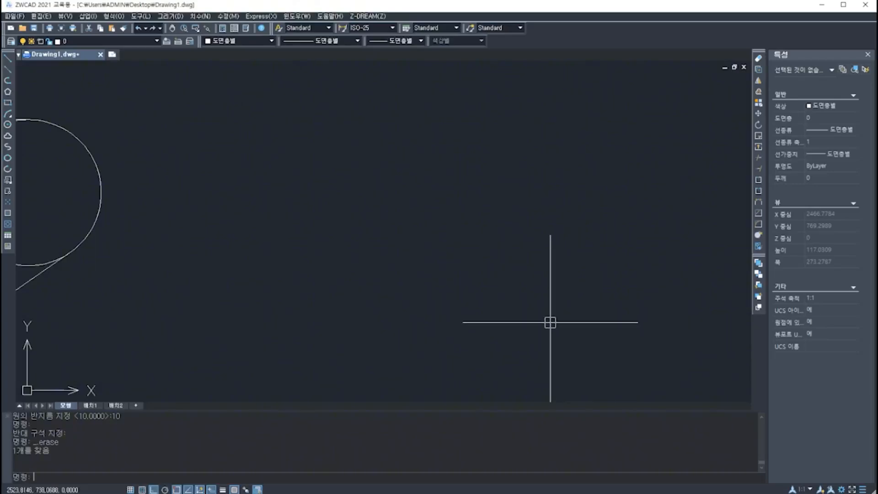
pyautogui.moveTo(550, 320); pyautogui.dragTo(534, 289, button='middle')
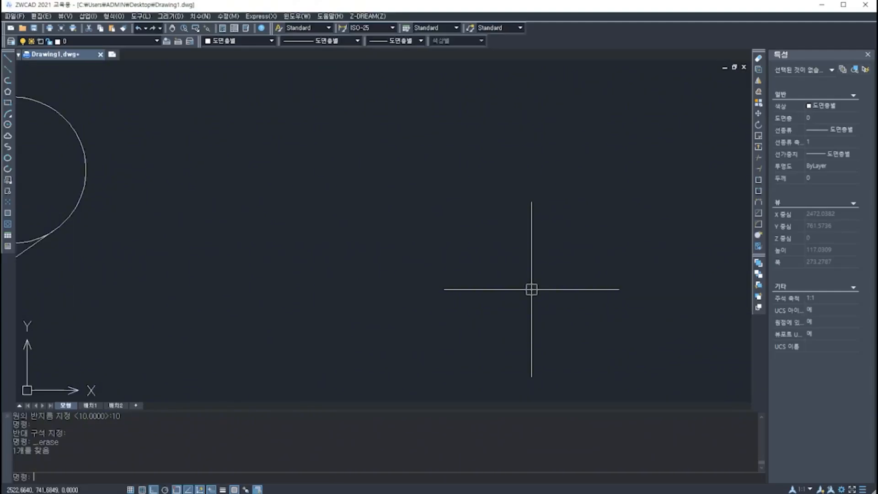
# Draw a 50 by 50 rectangle in the empty area to the right of the circle figure.
pyautogui.write('REC')
pyautogui.press('Return')
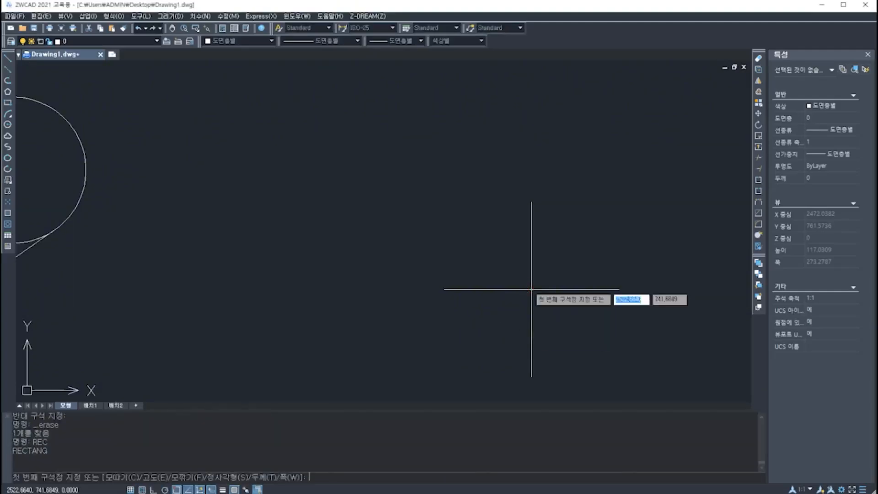
pyautogui.click(382, 274)
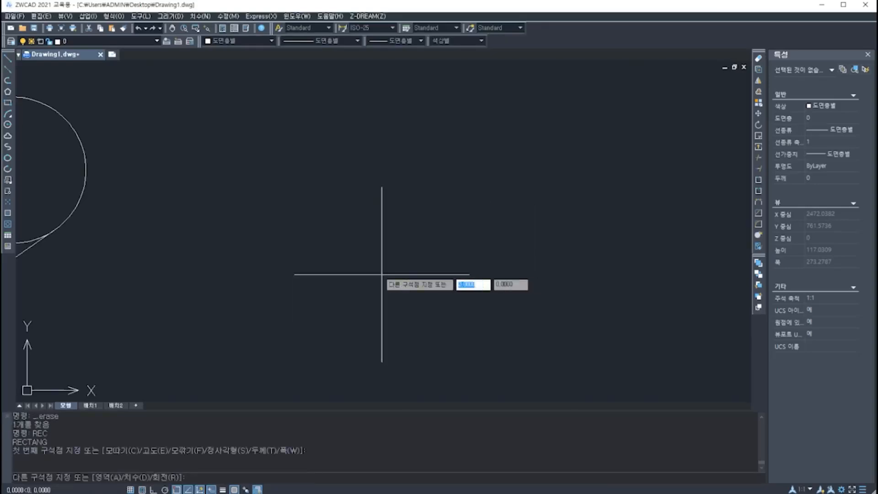
pyautogui.write('50')
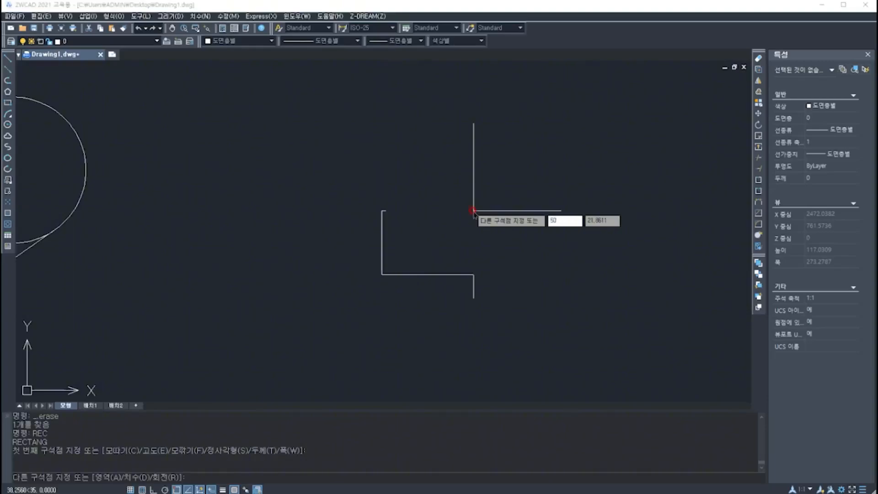
pyautogui.press('Tab')
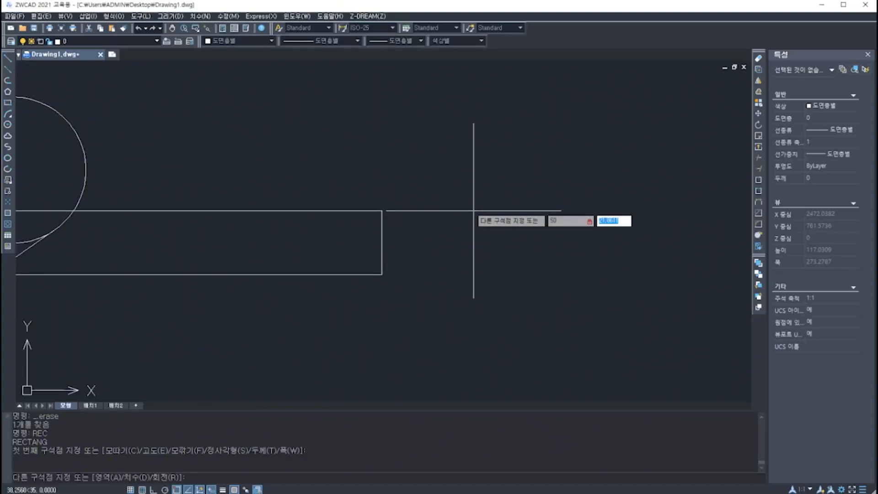
pyautogui.write('50')
pyautogui.press('Return')
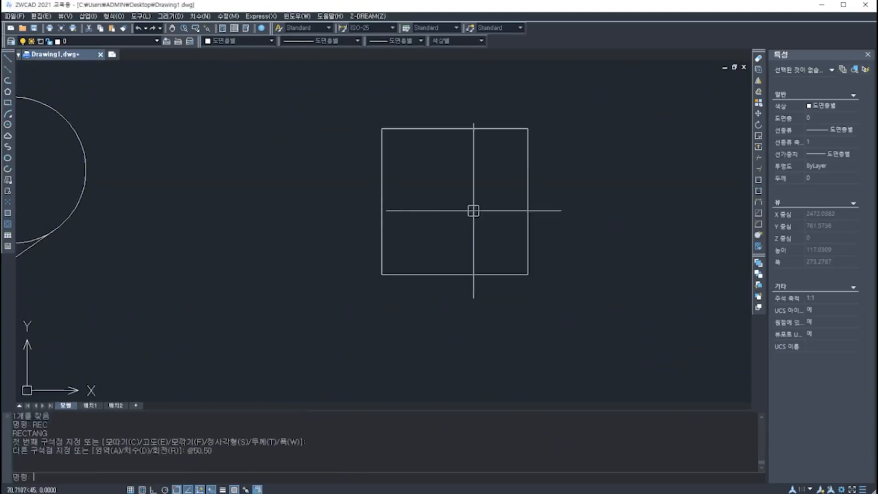
# Start the Arc command for an arc on the square's top edge.
pyautogui.moveTo(460, 202); pyautogui.dragTo(446, 228, button='middle')
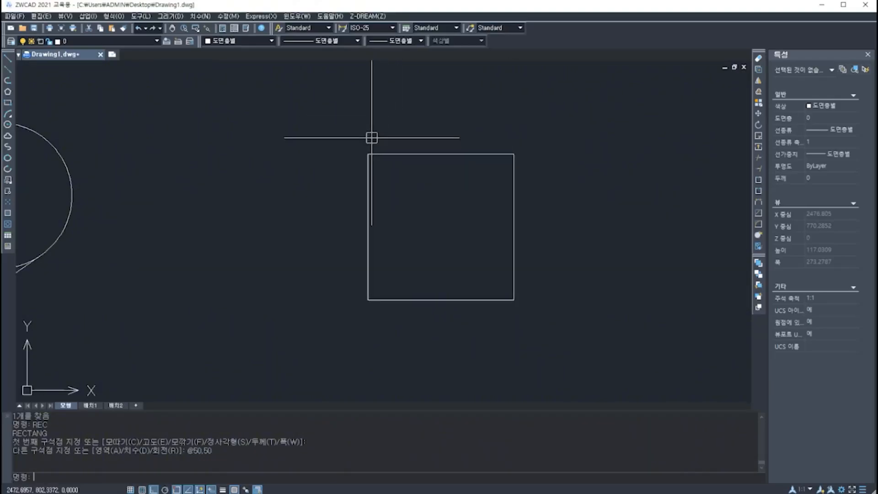
pyautogui.moveTo(445, 149); pyautogui.dragTo(436, 215, button='middle')
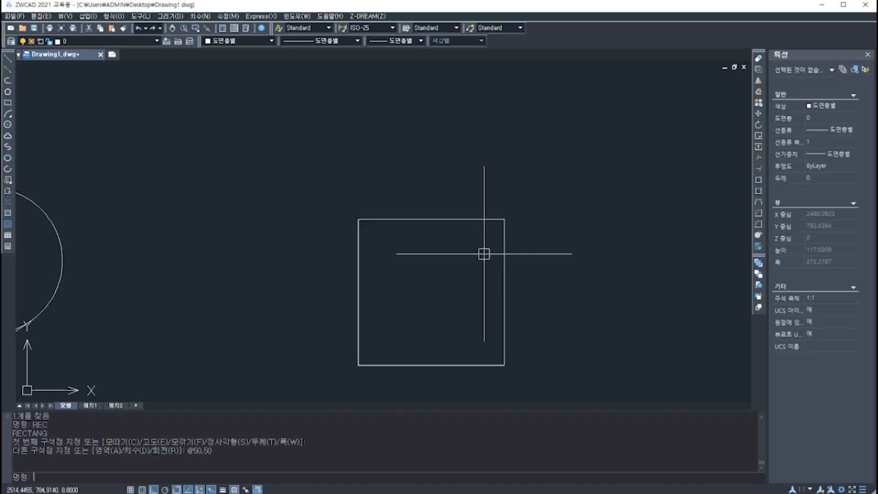
pyautogui.write('a')
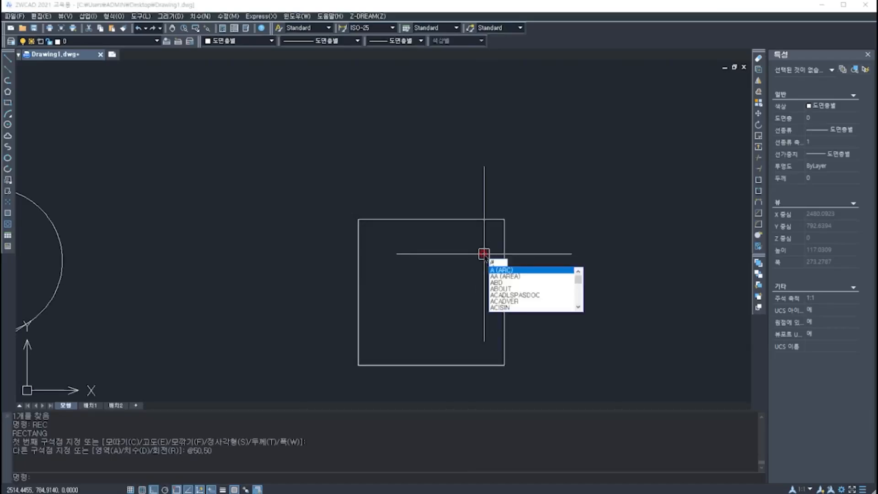
pyautogui.press('Return')
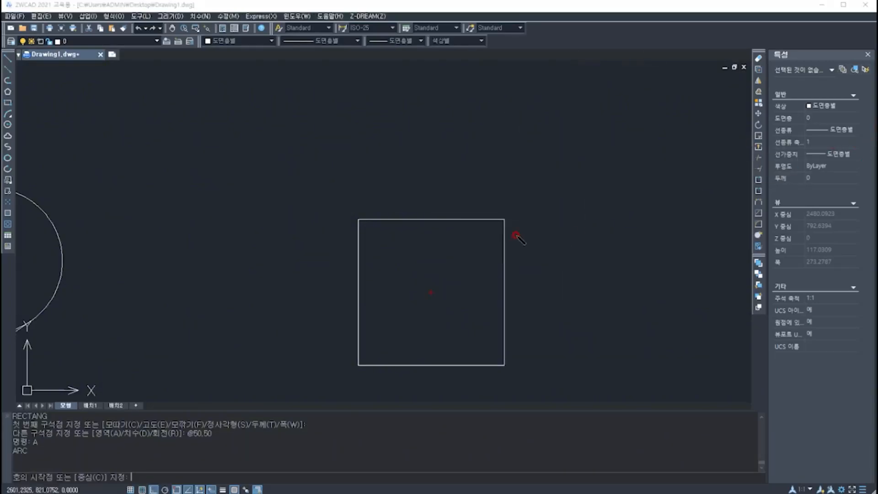
pyautogui.click(504, 219)
pyautogui.moveTo(481, 182)
pyautogui.mouseDown()
pyautogui.moveTo(398, 174)
pyautogui.moveTo(359, 219)
pyautogui.mouseUp()
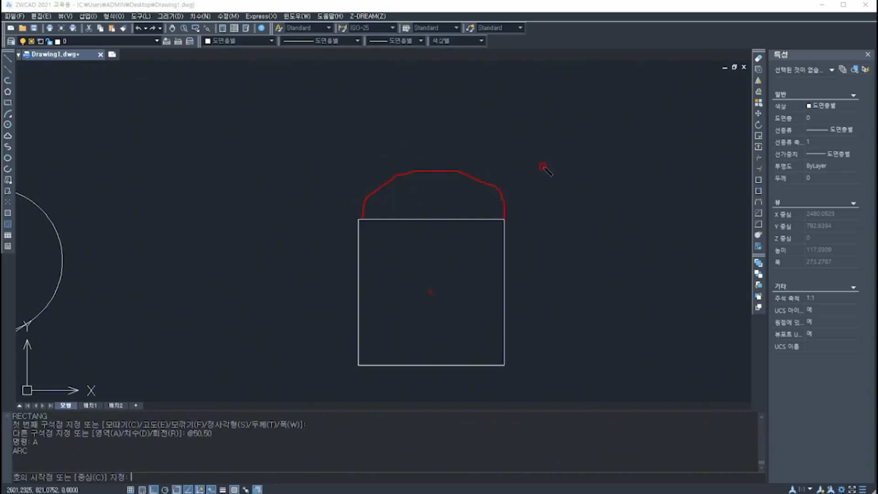
pyautogui.moveTo(664, 237)
pyautogui.mouseDown()
pyautogui.moveTo(657, 203)
pyautogui.moveTo(579, 169)
pyautogui.moveTo(529, 222)
pyautogui.moveTo(551, 294)
pyautogui.moveTo(619, 290)
pyautogui.moveTo(654, 249)
pyautogui.moveTo(664, 276)
pyautogui.mouseUp()
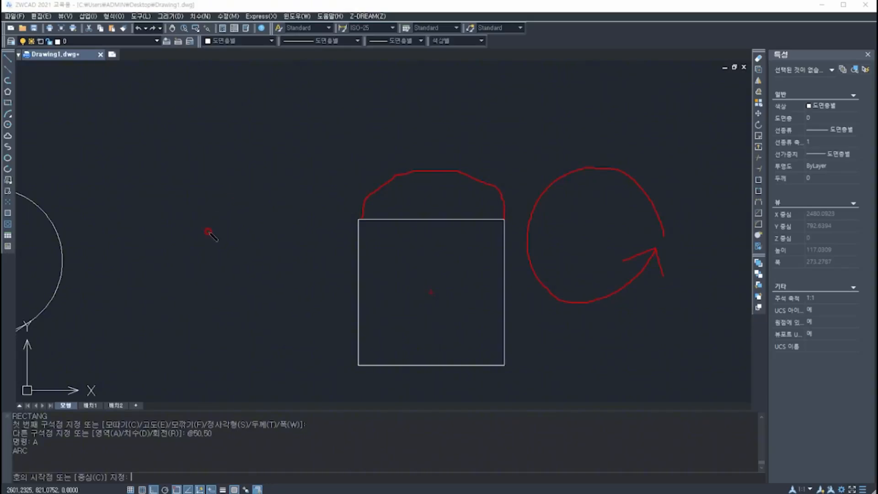
pyautogui.moveTo(149, 263)
pyautogui.mouseDown()
pyautogui.moveTo(176, 188)
pyautogui.moveTo(284, 157)
pyautogui.moveTo(163, 201)
pyautogui.moveTo(145, 259)
pyautogui.mouseUp()
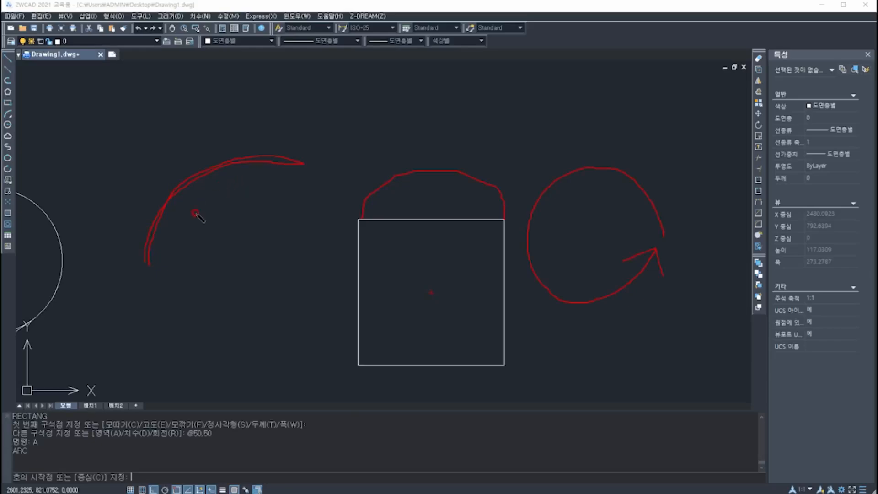
pyautogui.moveTo(142, 263); pyautogui.dragTo(153, 262)
pyautogui.moveTo(149, 271); pyautogui.dragTo(157, 254)
pyautogui.moveTo(313, 166)
pyautogui.mouseDown()
pyautogui.moveTo(298, 165)
pyautogui.moveTo(310, 158)
pyautogui.mouseUp()
pyautogui.moveTo(147, 282)
pyautogui.mouseDown()
pyautogui.moveTo(154, 328)
pyautogui.moveTo(298, 388)
pyautogui.moveTo(358, 286)
pyautogui.moveTo(318, 186)
pyautogui.mouseUp()
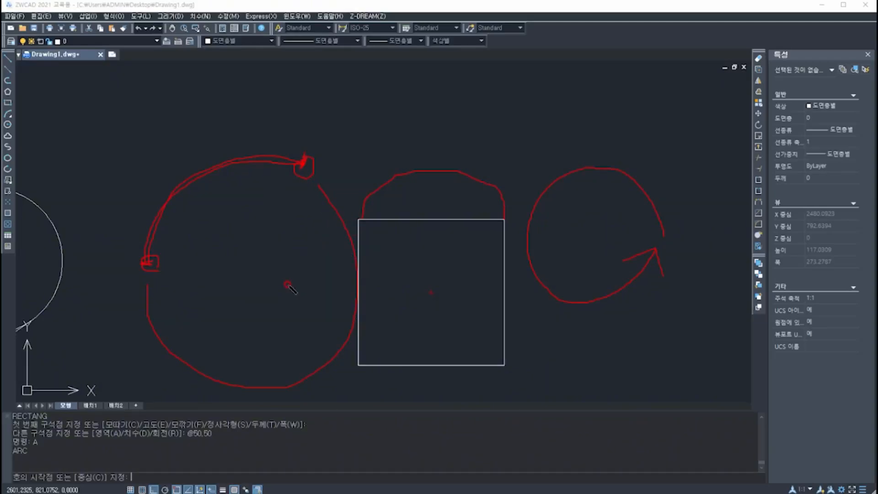
pyautogui.moveTo(262, 275); pyautogui.dragTo(259, 278)
pyautogui.moveTo(75, 477); pyautogui.dragTo(106, 479)
pyautogui.moveTo(626, 94)
pyautogui.mouseDown()
pyautogui.moveTo(589, 96)
pyautogui.moveTo(634, 198)
pyautogui.mouseUp()
pyautogui.moveTo(627, 84); pyautogui.dragTo(623, 198)
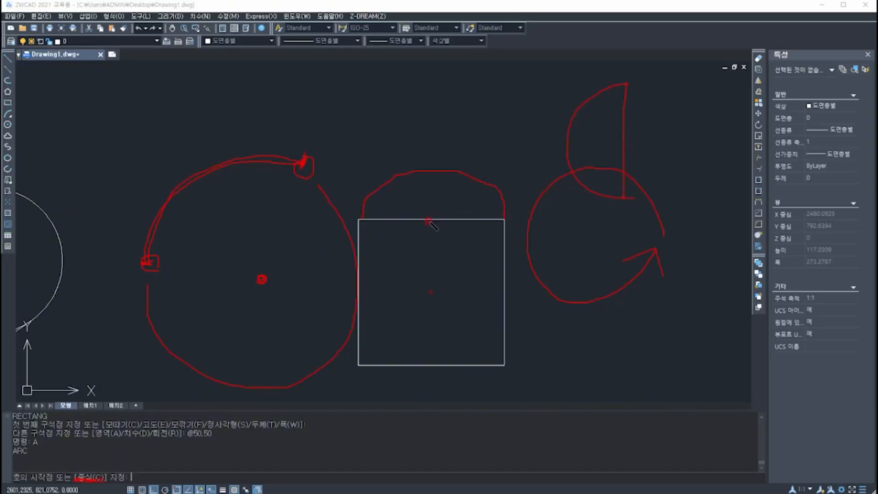
pyautogui.moveTo(359, 220); pyautogui.dragTo(504, 219)
pyautogui.moveTo(433, 213); pyautogui.dragTo(431, 219)
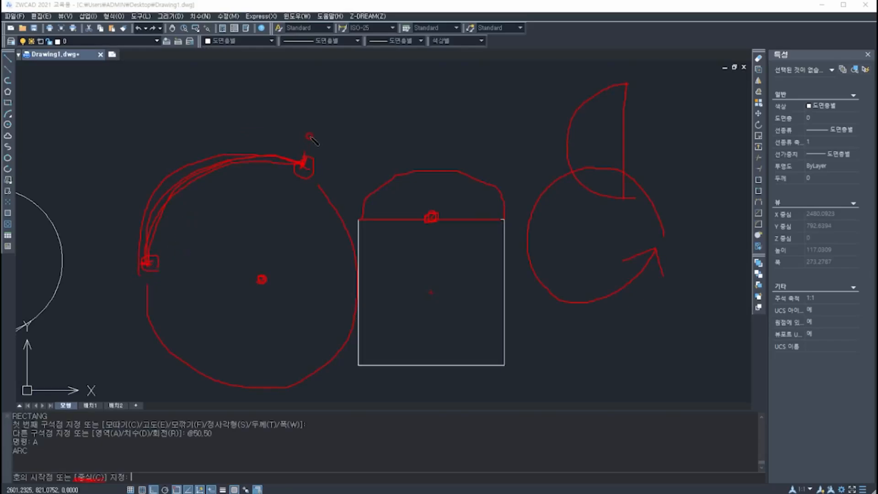
pyautogui.moveTo(303, 118)
pyautogui.mouseDown()
pyautogui.moveTo(136, 111)
pyautogui.moveTo(163, 132)
pyautogui.mouseUp()
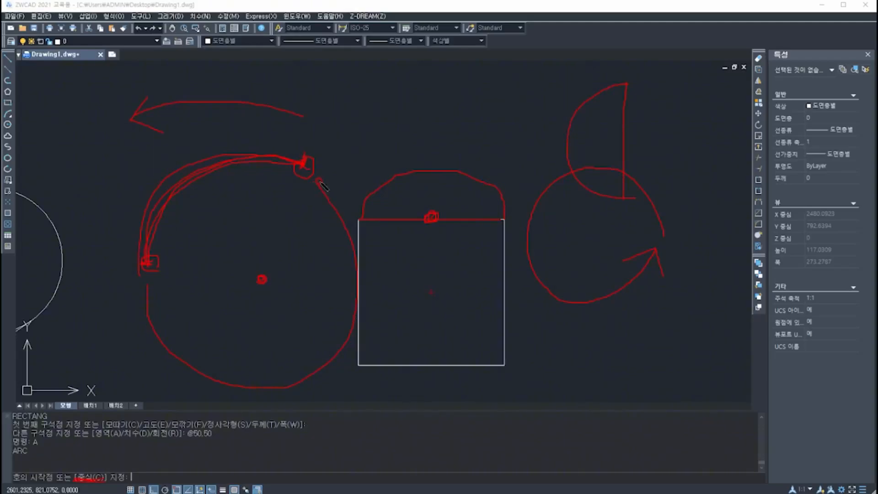
pyautogui.moveTo(313, 172)
pyautogui.mouseDown()
pyautogui.moveTo(299, 176)
pyautogui.moveTo(310, 147)
pyautogui.moveTo(301, 169)
pyautogui.moveTo(315, 163)
pyautogui.moveTo(293, 171)
pyautogui.mouseUp()
pyautogui.moveTo(418, 108)
pyautogui.mouseDown()
pyautogui.moveTo(355, 143)
pyautogui.moveTo(443, 105)
pyautogui.moveTo(361, 142)
pyautogui.moveTo(451, 122)
pyautogui.moveTo(439, 122)
pyautogui.moveTo(445, 104)
pyautogui.moveTo(416, 96)
pyautogui.moveTo(337, 149)
pyautogui.moveTo(361, 139)
pyautogui.mouseUp()
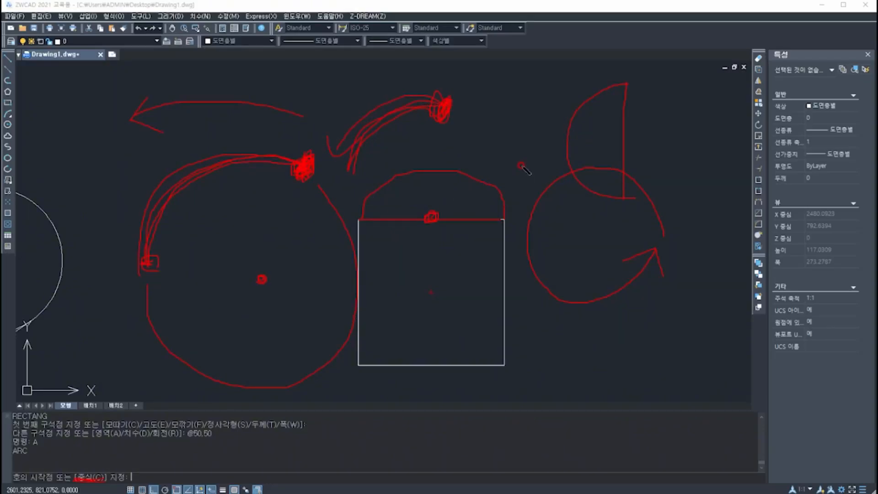
pyautogui.moveTo(675, 134)
pyautogui.mouseDown()
pyautogui.moveTo(670, 195)
pyautogui.moveTo(713, 133)
pyautogui.moveTo(667, 125)
pyautogui.moveTo(627, 182)
pyautogui.moveTo(721, 176)
pyautogui.moveTo(727, 149)
pyautogui.moveTo(737, 155)
pyautogui.mouseUp()
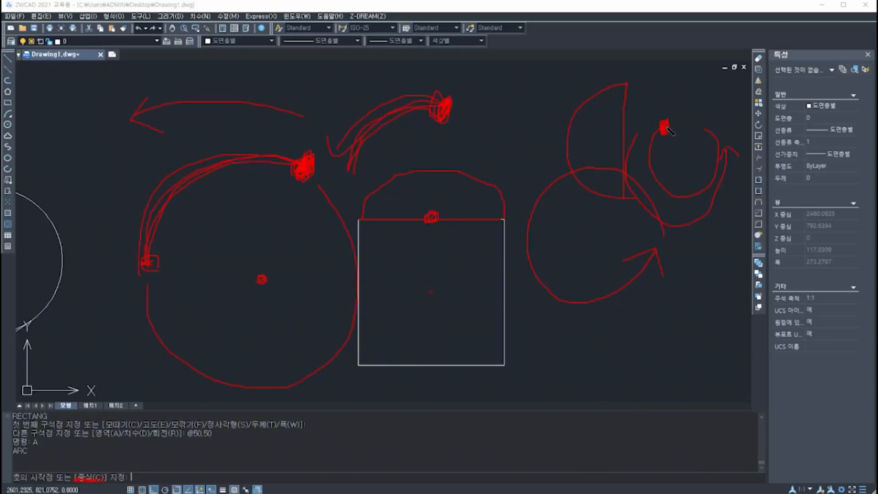
pyautogui.moveTo(658, 129)
pyautogui.mouseDown()
pyautogui.moveTo(658, 187)
pyautogui.moveTo(716, 179)
pyautogui.moveTo(694, 127)
pyautogui.moveTo(702, 123)
pyautogui.moveTo(687, 153)
pyautogui.moveTo(702, 125)
pyautogui.moveTo(681, 140)
pyautogui.mouseUp()
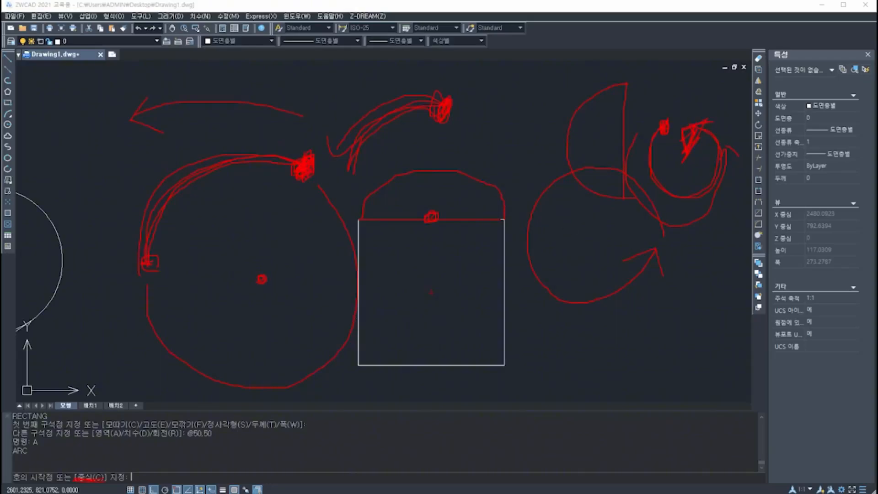
pyautogui.press('e')
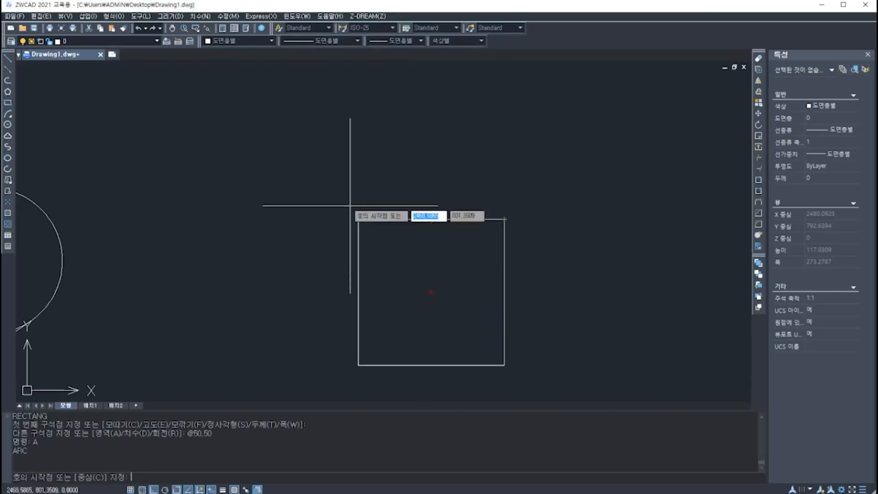
# Try a start-end-center arc from the square's upper-left corner to its upper-right corner, centred on the top edge's midpoint, and undo it.
pyautogui.click(358, 219)
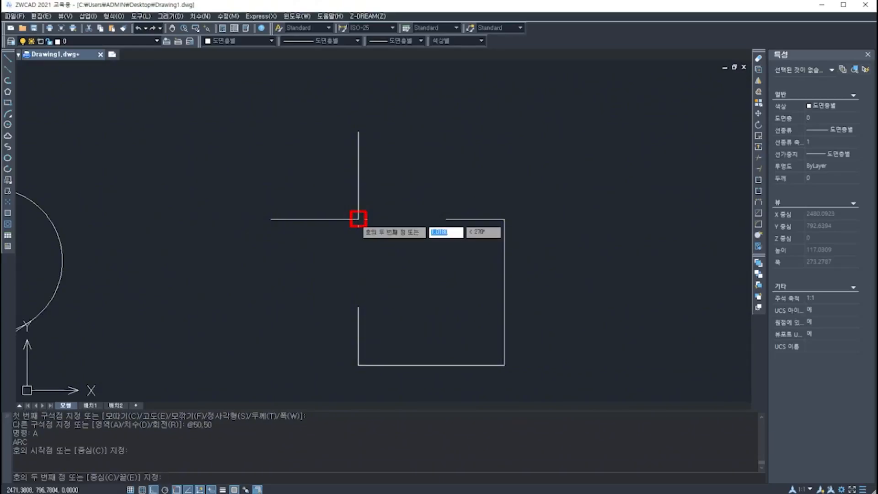
pyautogui.write('e')
pyautogui.press('Return')
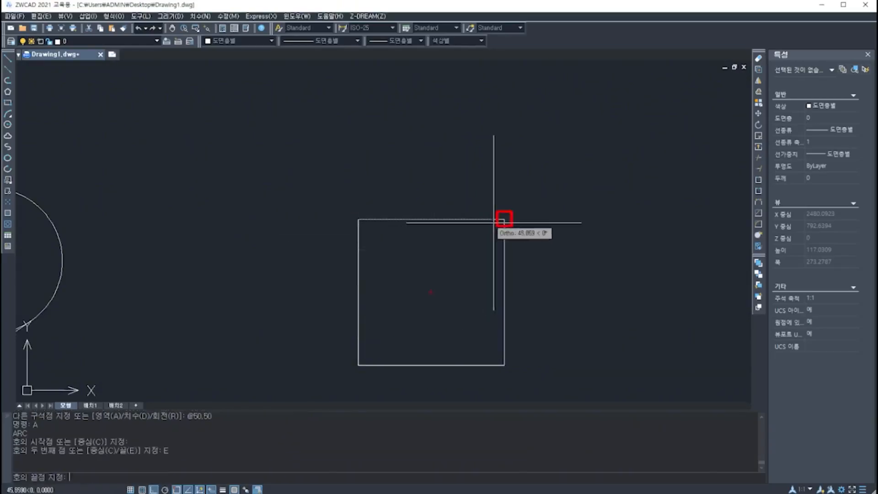
pyautogui.click(504, 220)
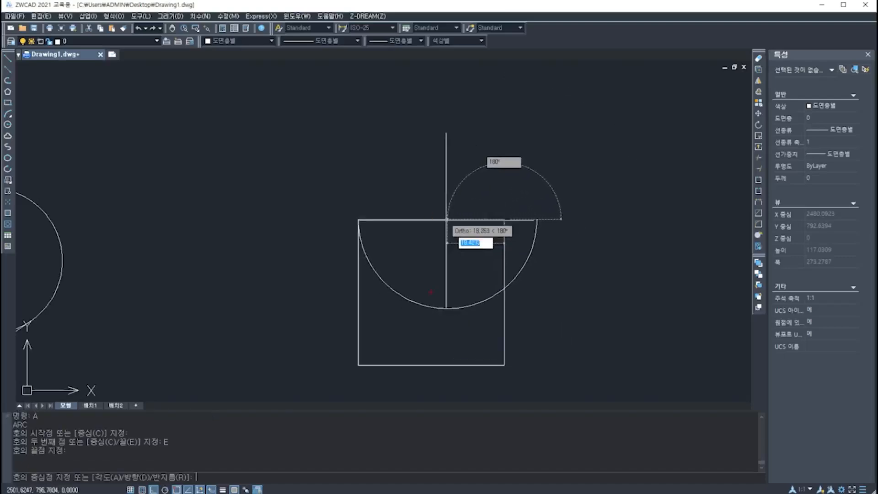
pyautogui.click(431, 218)
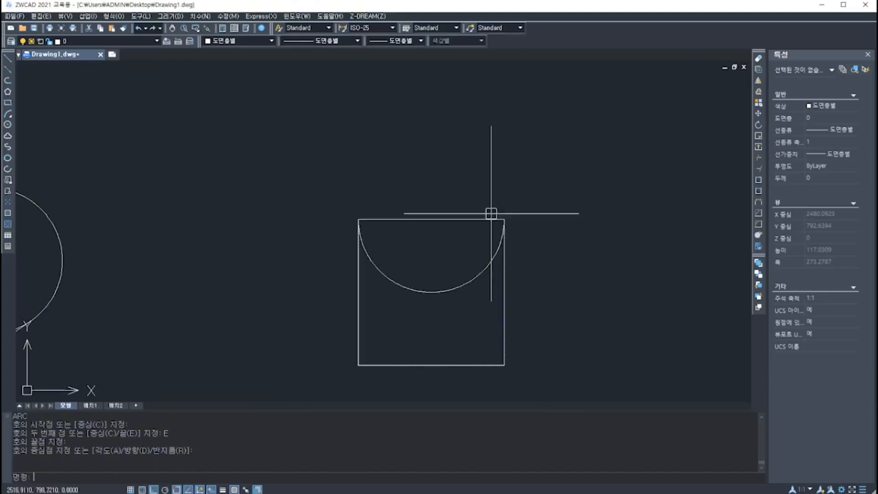
pyautogui.hotkey('ctrl', 'z')
# Draw a start-center-end arc from the square's upper-right corner to its upper-left corner, centred on the top edge's midpoint, and delete it.
pyautogui.write('a')
pyautogui.press('Return')
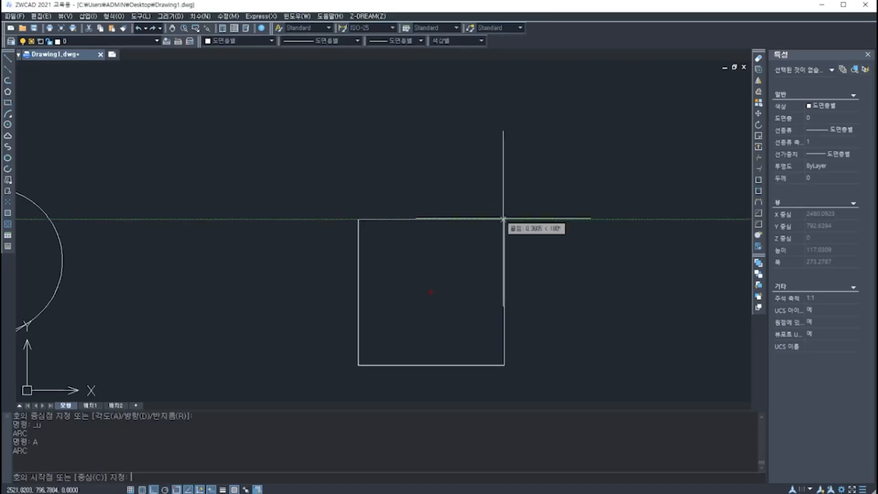
pyautogui.click(503, 219)
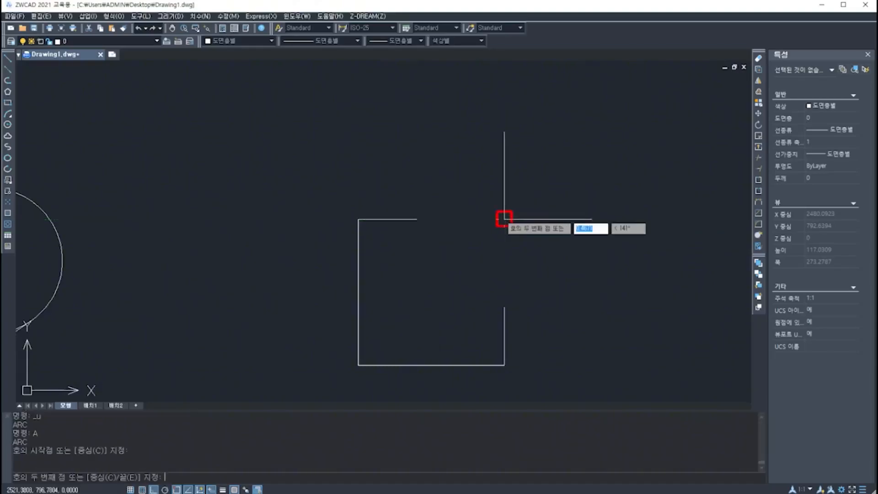
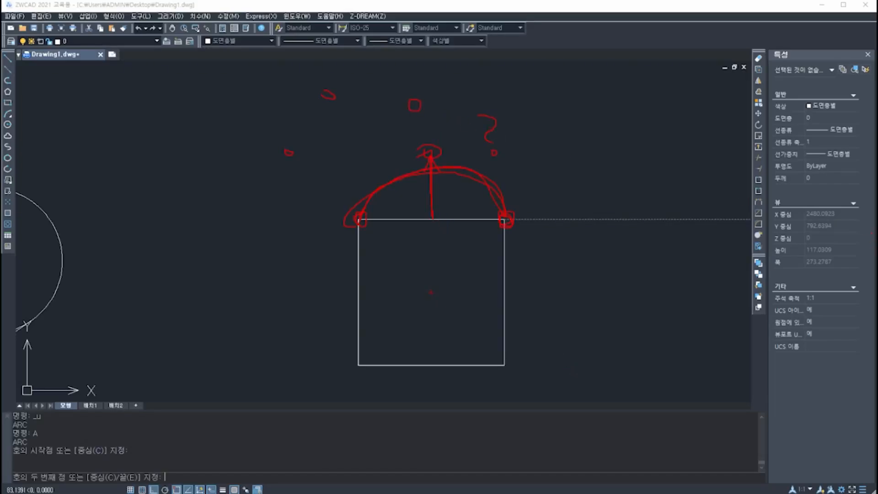
pyautogui.press('Escape')
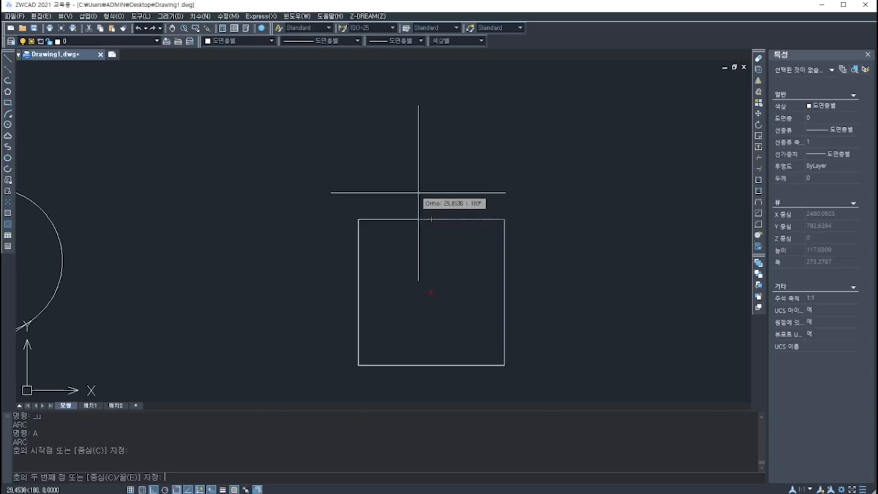
pyautogui.write('C')
pyautogui.press('Return')
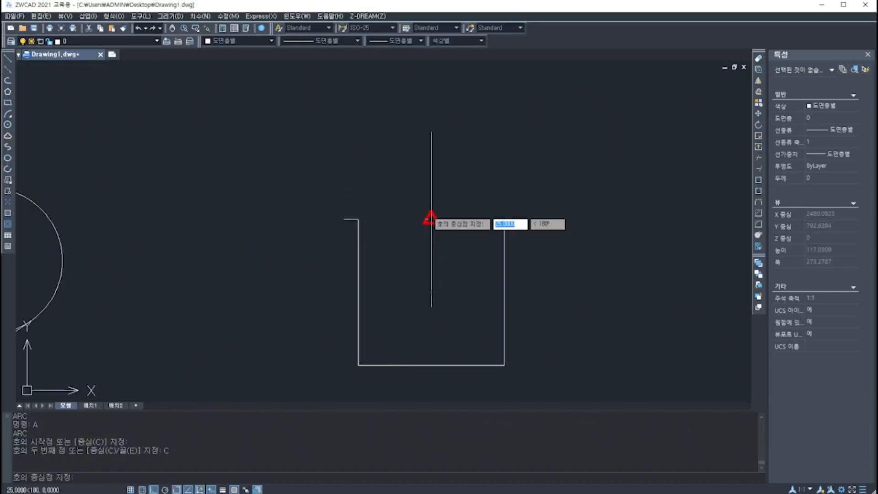
pyautogui.click(431, 218)
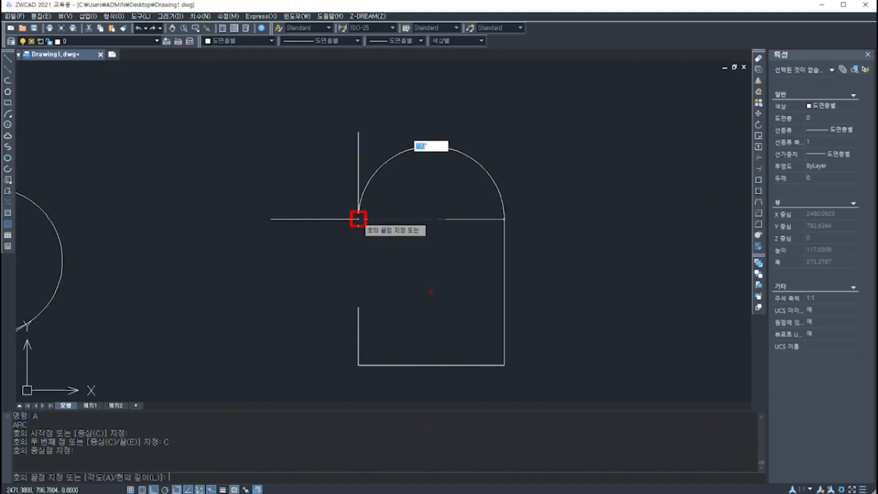
pyautogui.click(358, 219)
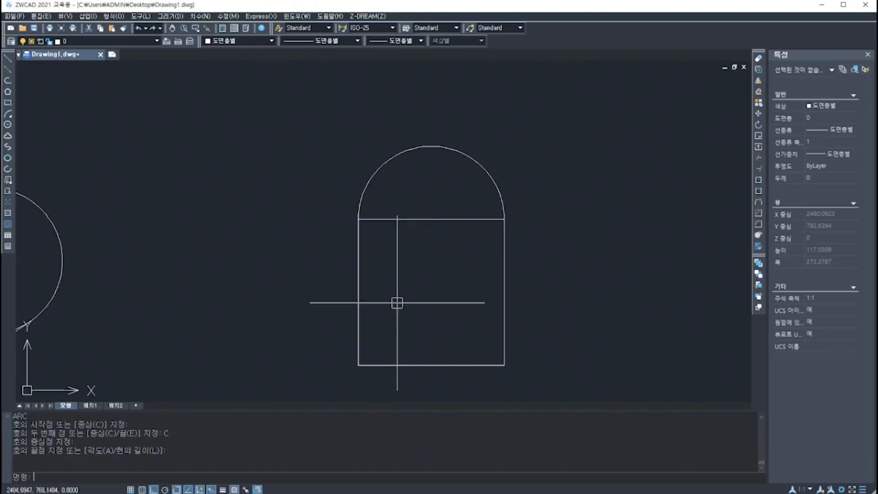
pyautogui.click(455, 145)
pyautogui.press('Delete')
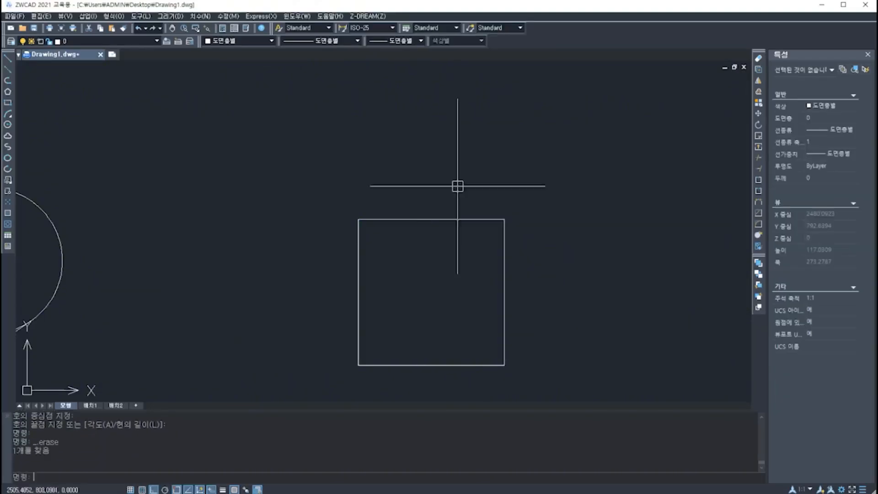
# Draw a start-end-center arc from the square's upper-right corner to its upper-left corner, centred on the top edge's midpoint.
pyautogui.write('A')
pyautogui.press('Return')
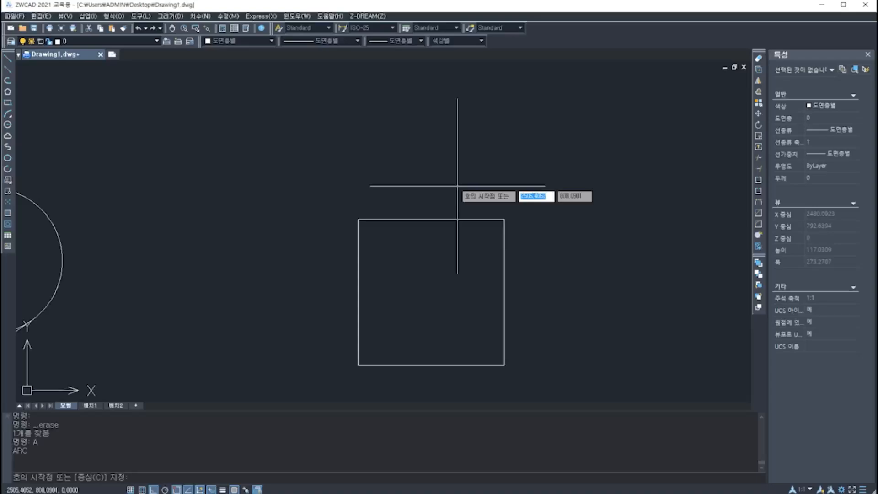
pyautogui.click(503, 219)
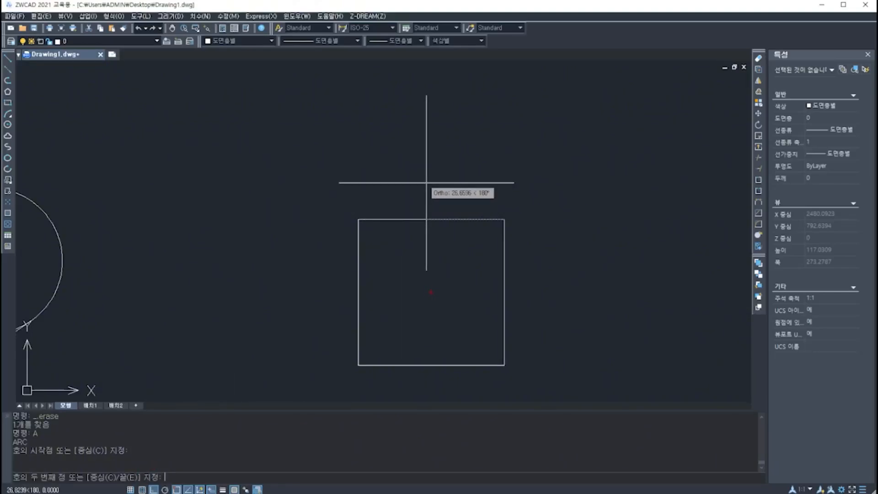
pyautogui.write('E')
pyautogui.press('Return')
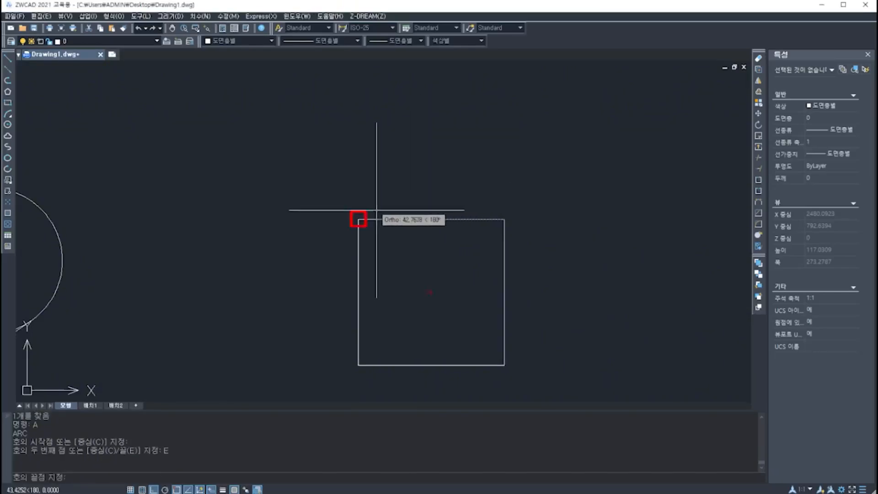
pyautogui.click(358, 219)
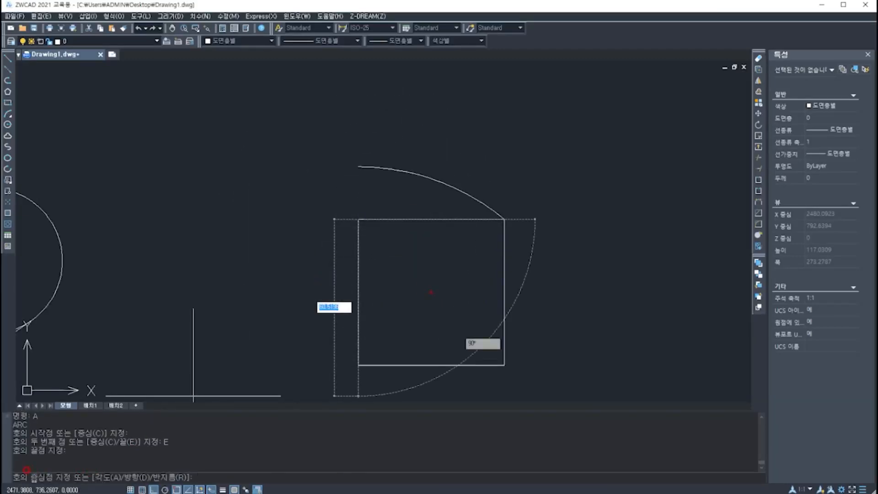
pyautogui.click(431, 219)
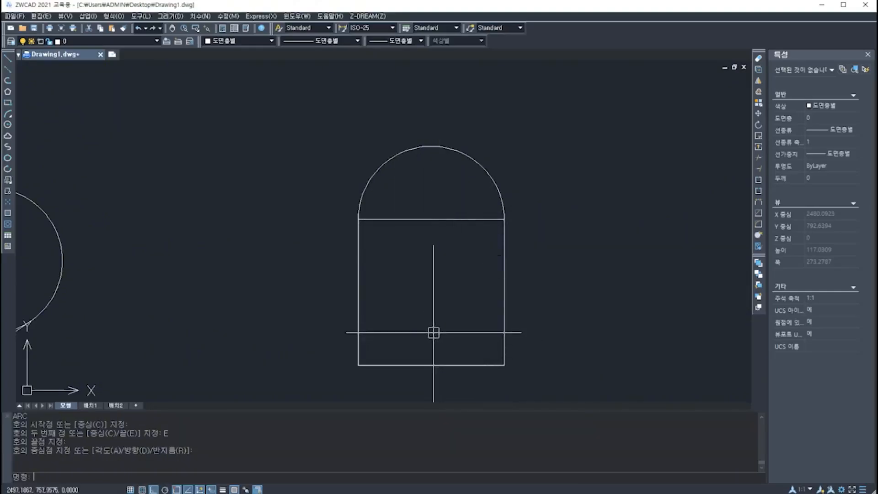
# Draw a three-point arc from the square's lower-left corner through the square's centre to its upper-left corner.
pyautogui.write('a')
pyautogui.press('Return')
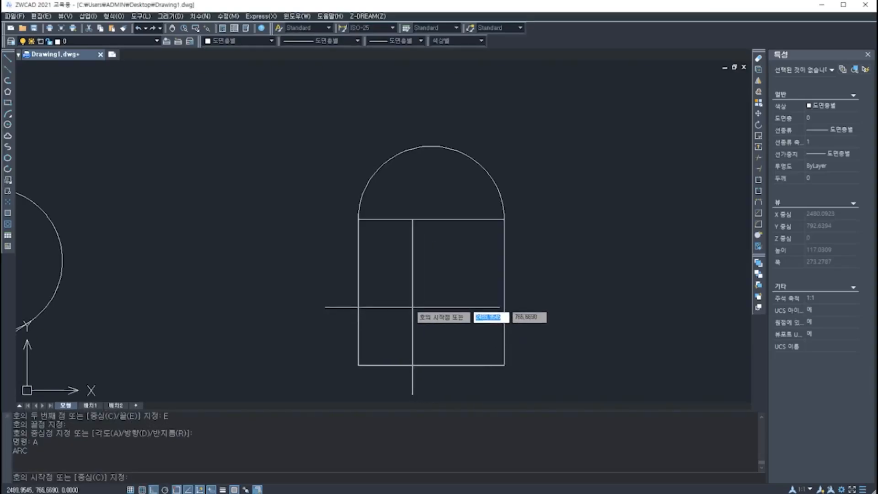
pyautogui.moveTo(412, 307); pyautogui.dragTo(413, 295, button='middle')
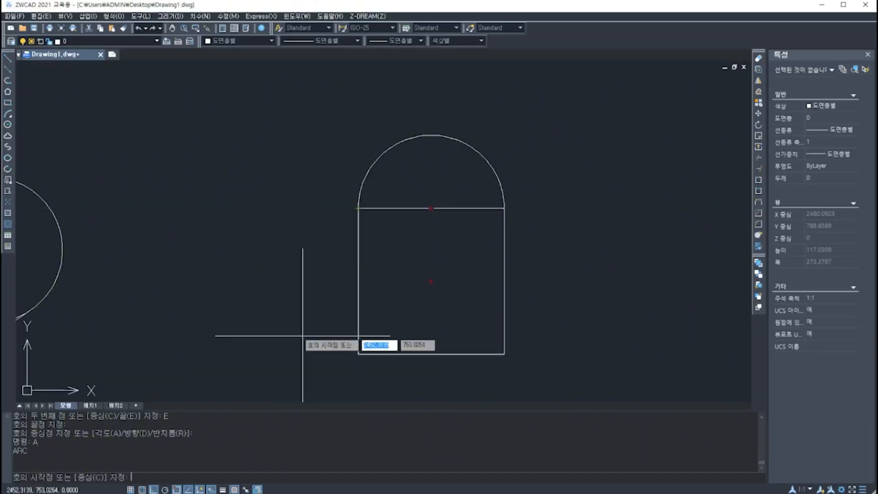
pyautogui.click(358, 353)
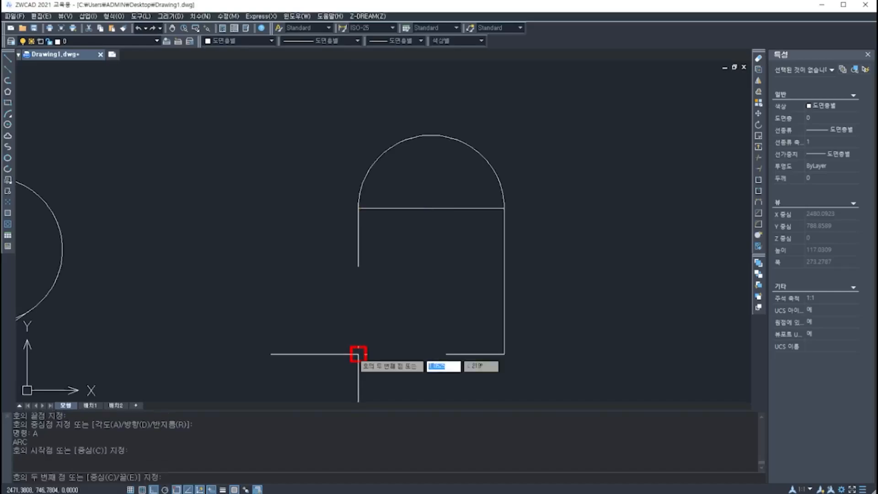
pyautogui.click(431, 281)
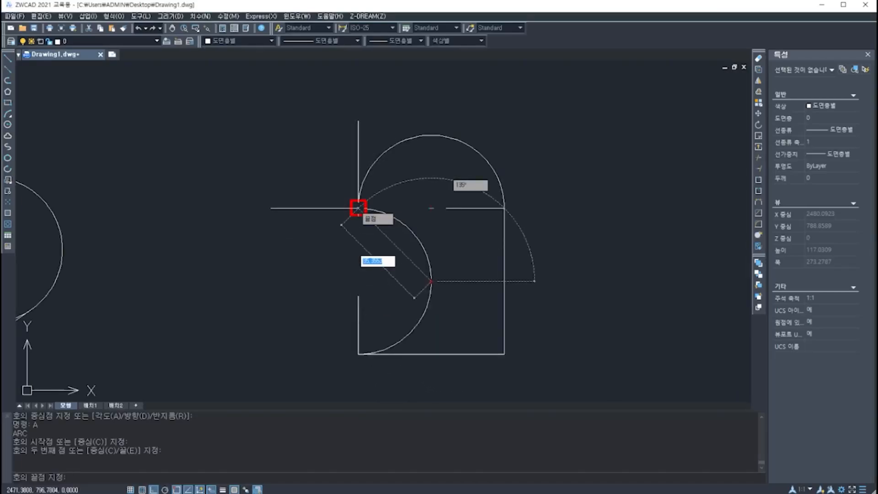
pyautogui.click(358, 208)
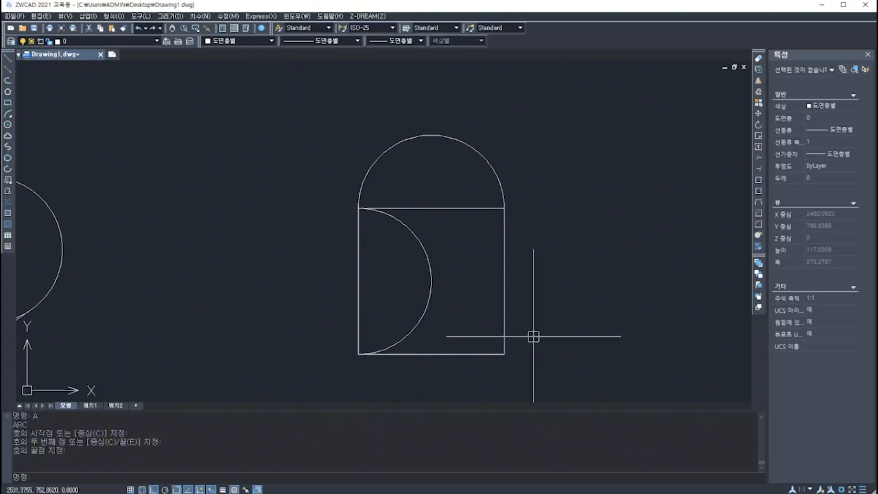
# Draw a start-end-radius arc from the square's upper-right corner to its lower-right corner with radius 25.
pyautogui.write('a')
pyautogui.press('Return')
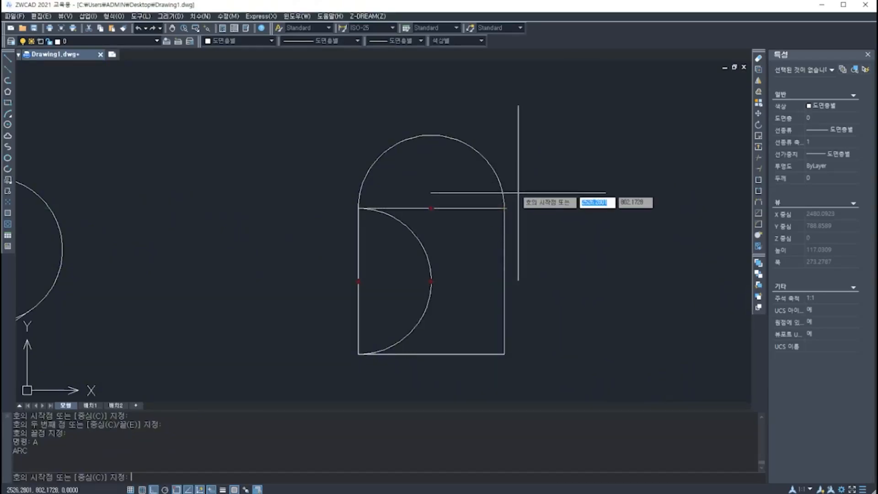
pyautogui.click(504, 208)
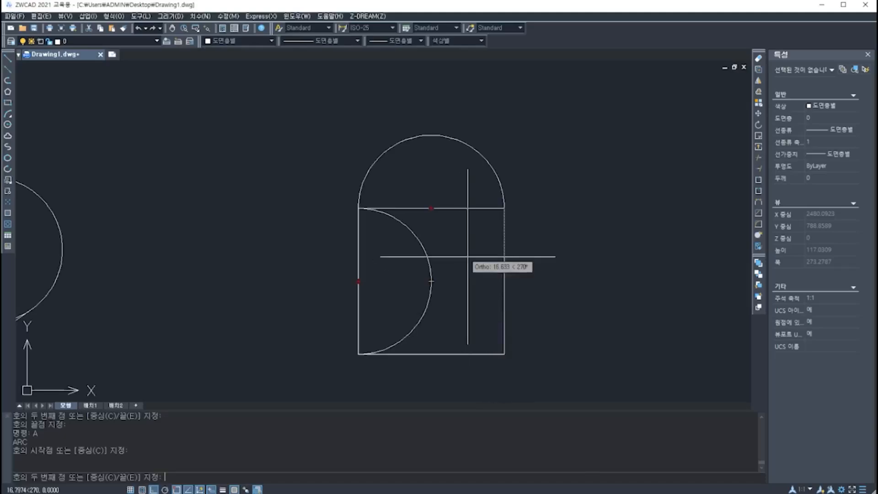
pyautogui.write('E')
pyautogui.press('Return')
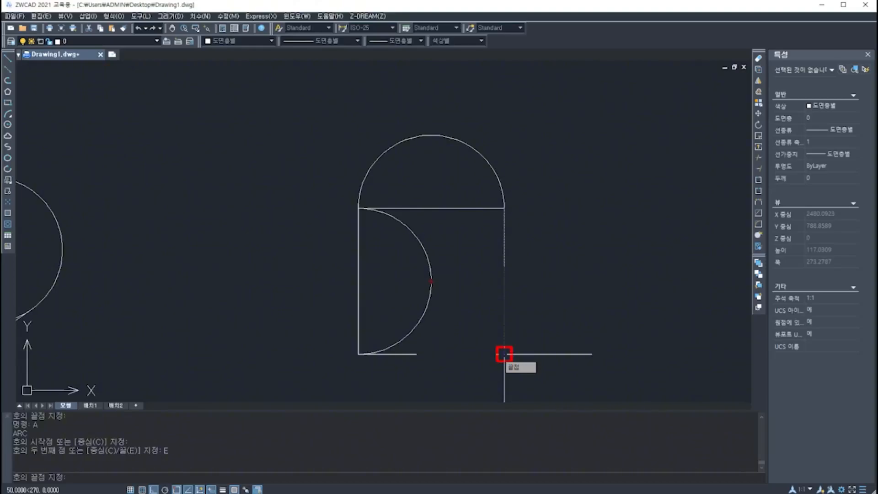
pyautogui.click(504, 353)
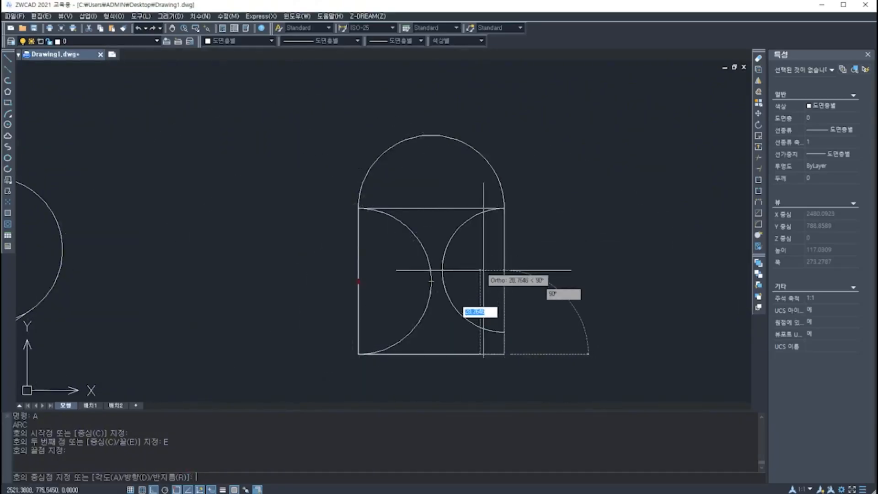
pyautogui.write('R')
pyautogui.press('Return')
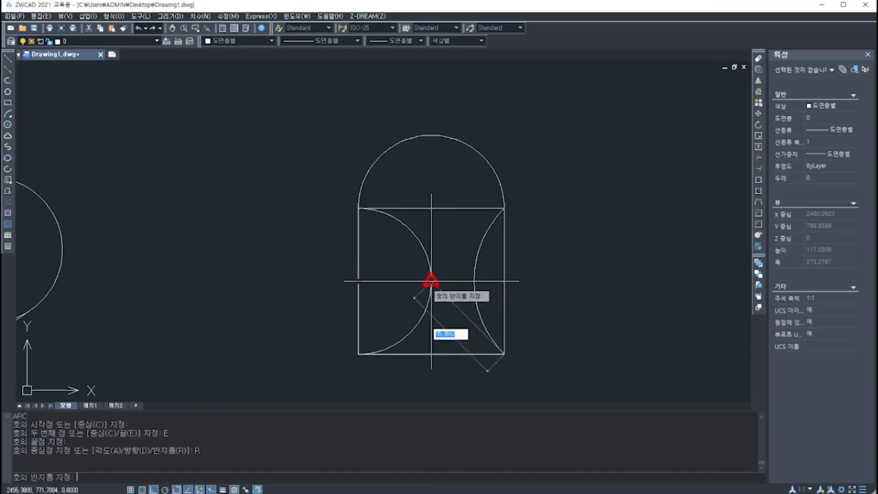
pyautogui.write('2')
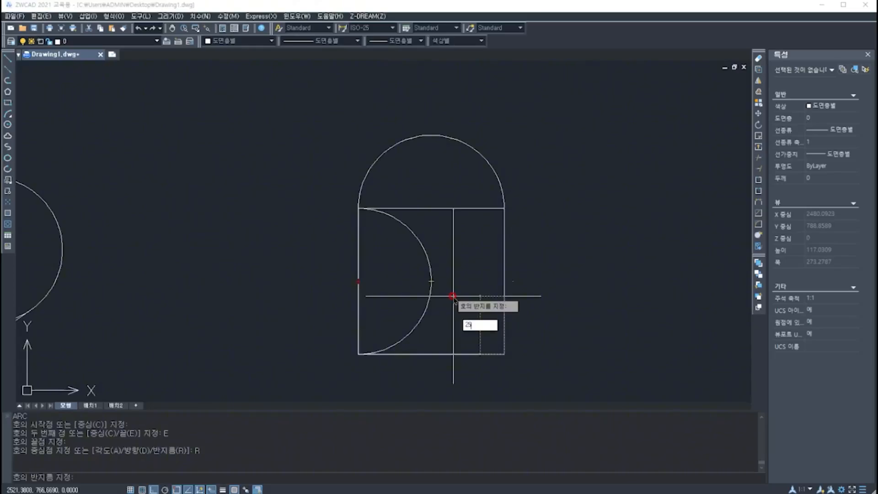
pyautogui.write('5')
pyautogui.press('Return')
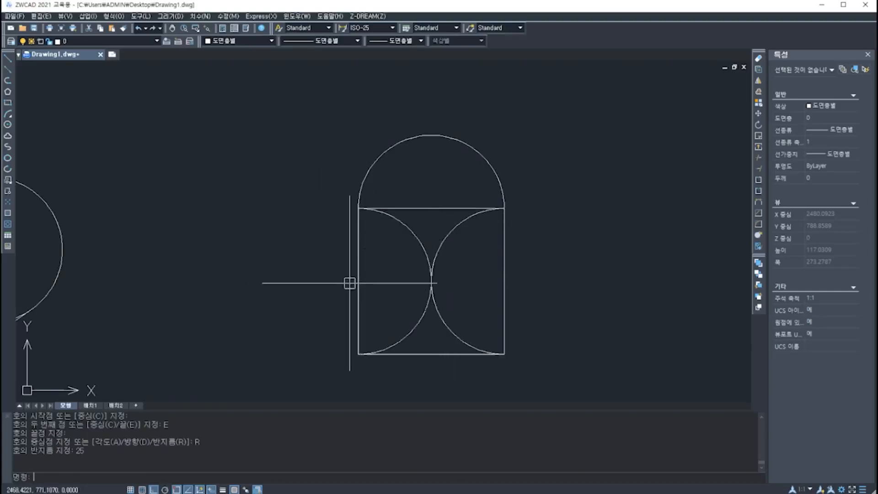
# Draw a start-end-radius arc from the square's upper-left corner to the left edge's midpoint with radius 12.5.
pyautogui.write('a')
pyautogui.press('Return')
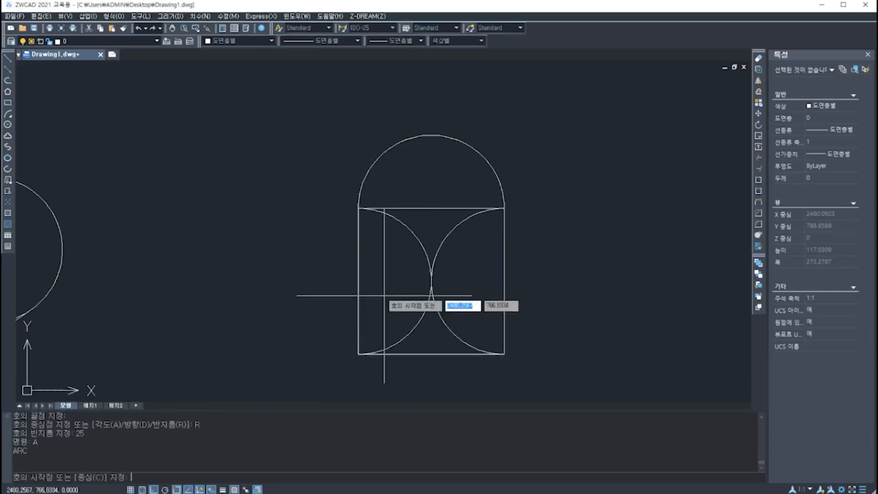
pyautogui.click(358, 208)
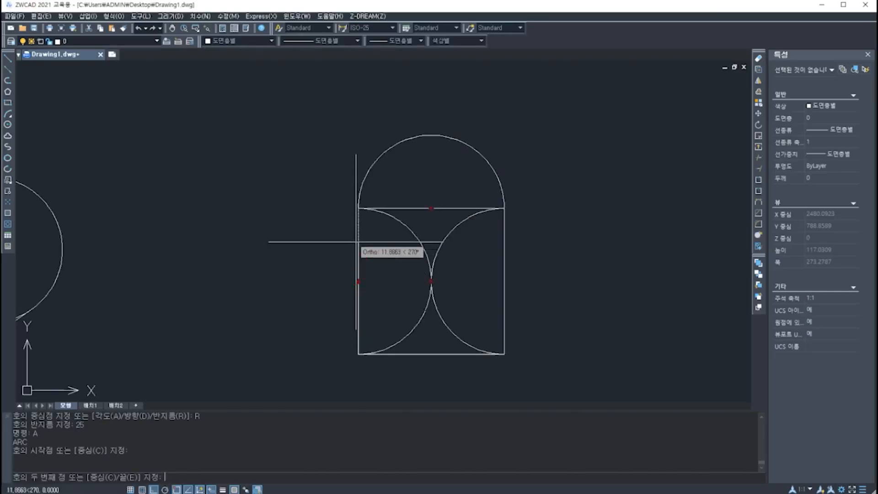
pyautogui.write('E')
pyautogui.press('Return')
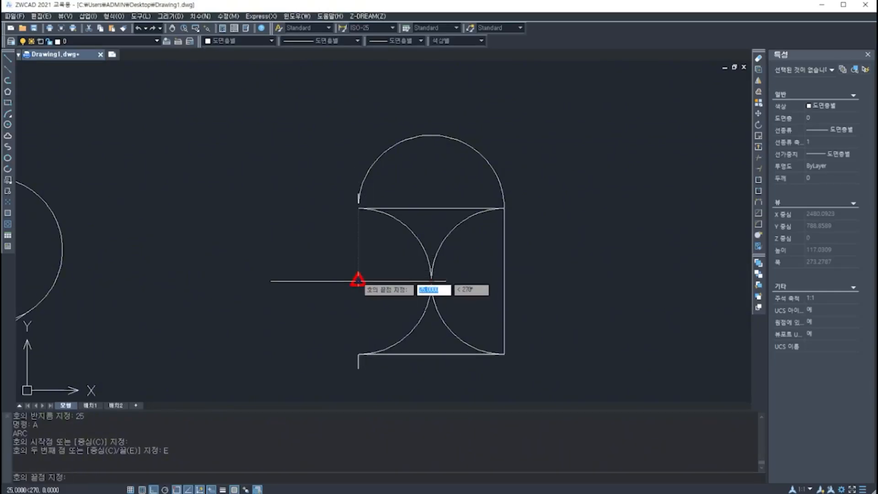
pyautogui.click(357, 280)
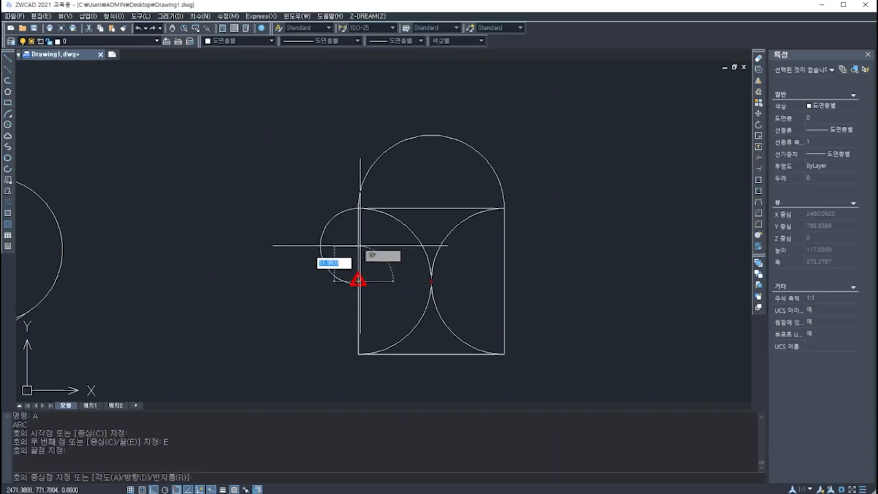
pyautogui.write('R')
pyautogui.press('Return')
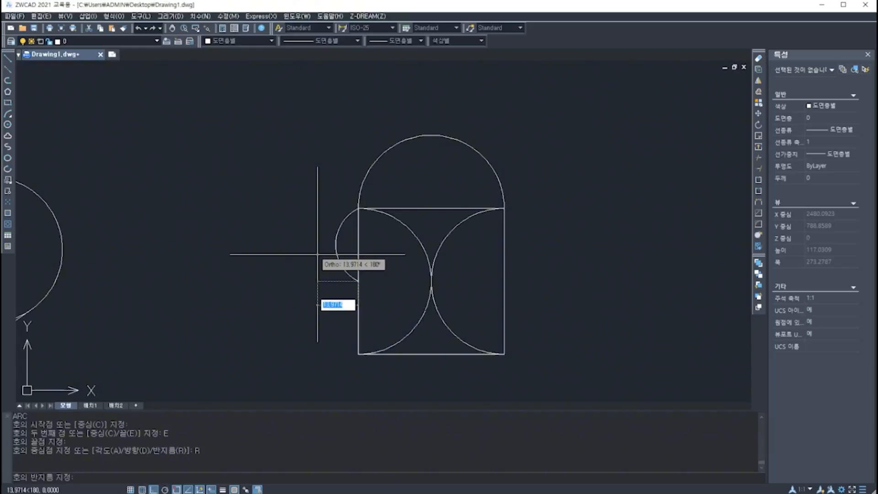
pyautogui.write('12.5')
pyautogui.press('Return')
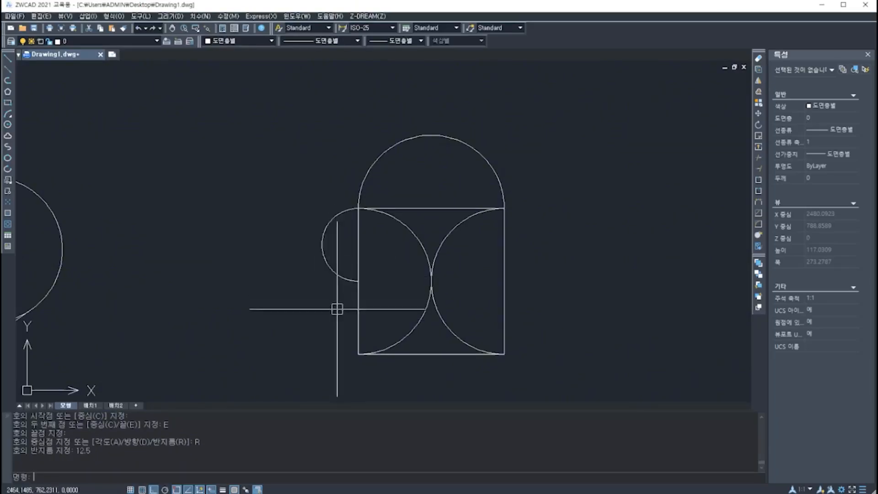
# Draw a start-end-radius arc from the left edge's midpoint to the square's lower-left corner with radius 12.5.
pyautogui.write('a')
pyautogui.press('Return')
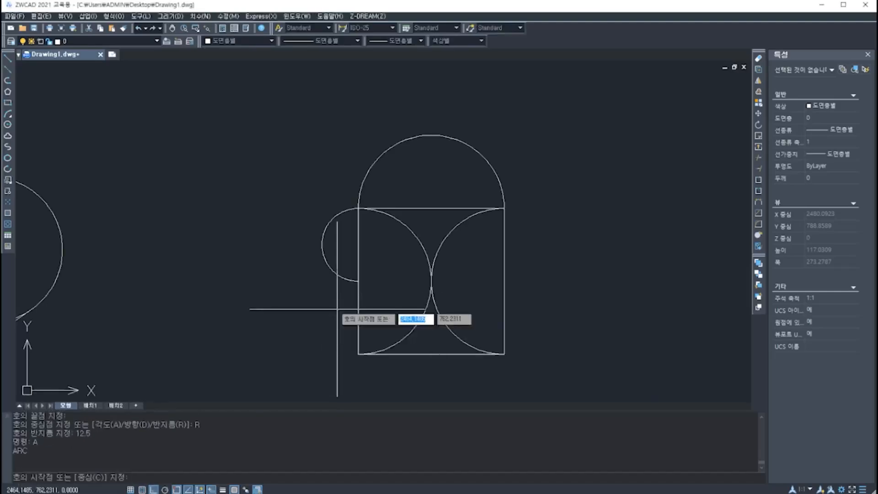
pyautogui.click(358, 281)
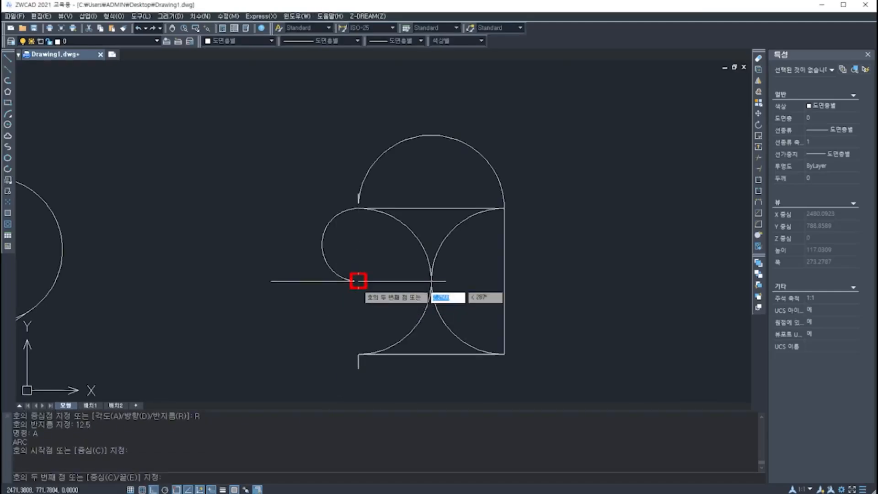
pyautogui.write('e')
pyautogui.press('Return')
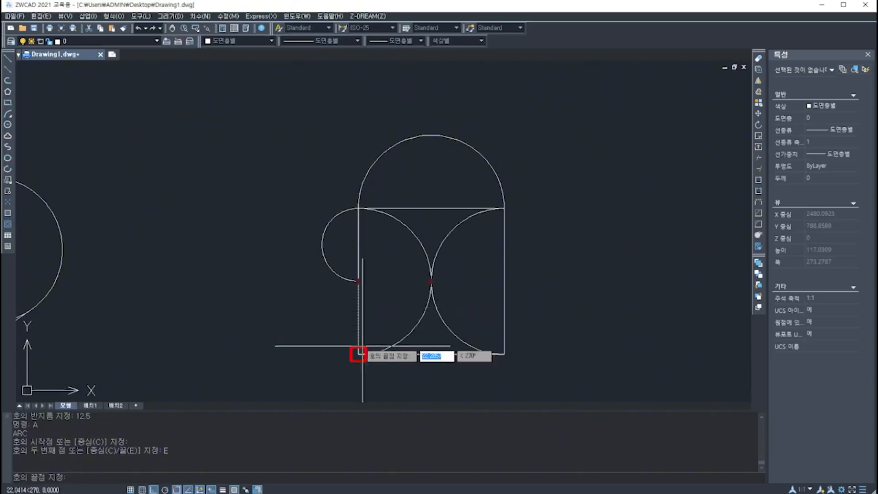
pyautogui.click(358, 354)
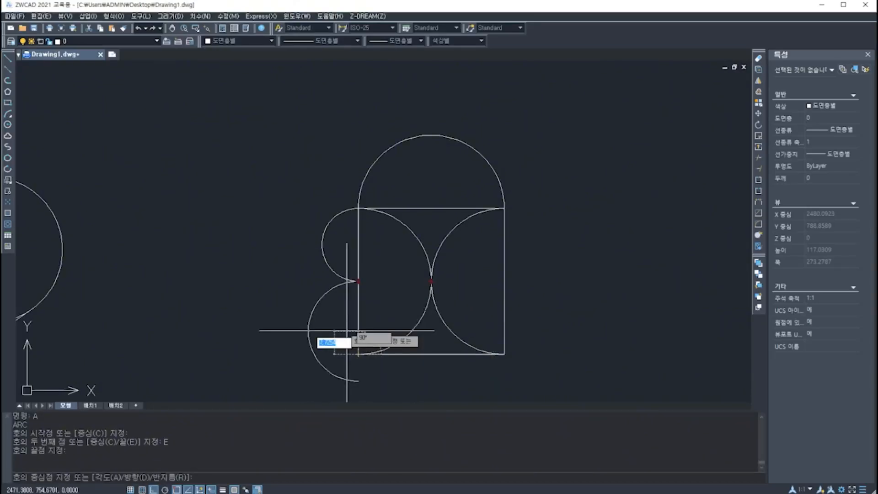
pyautogui.write('r')
pyautogui.press('Return')
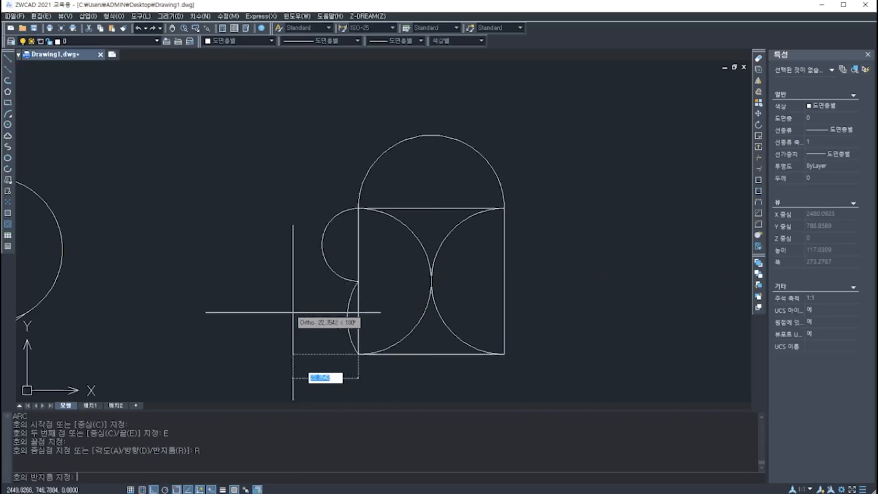
pyautogui.write('13')
pyautogui.press('Return')
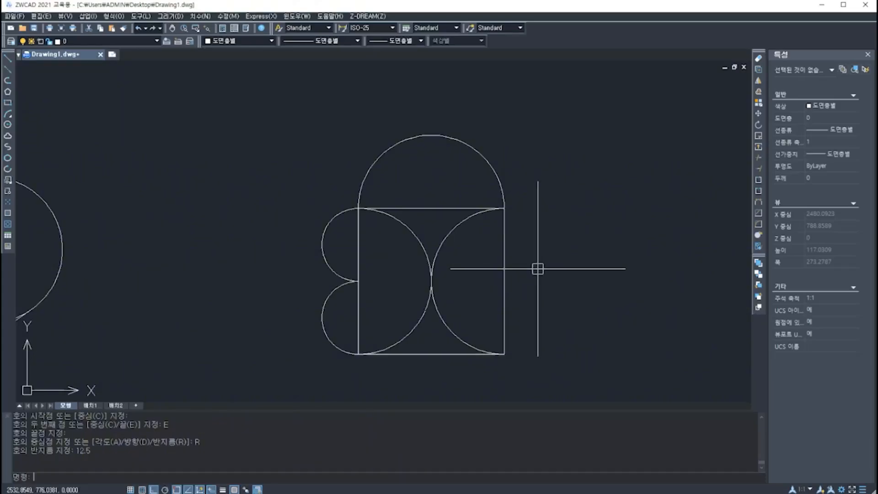
# Start a line outline in the empty area beside the arc figure, running 20 to the left and 60 upward.
pyautogui.scroll(-2, 538, 268)
pyautogui.moveTo(611, 260); pyautogui.dragTo(256, 247, button='middle')
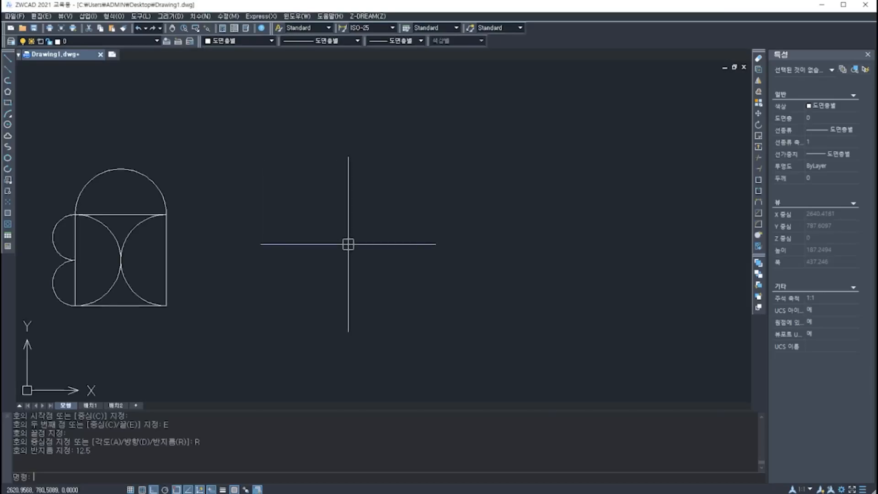
pyautogui.write('L')
pyautogui.press('Return')
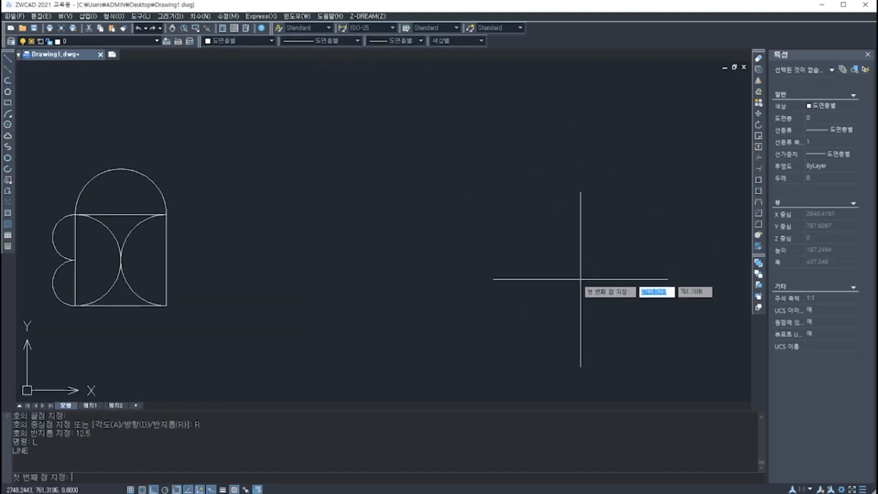
pyautogui.click(435, 304)
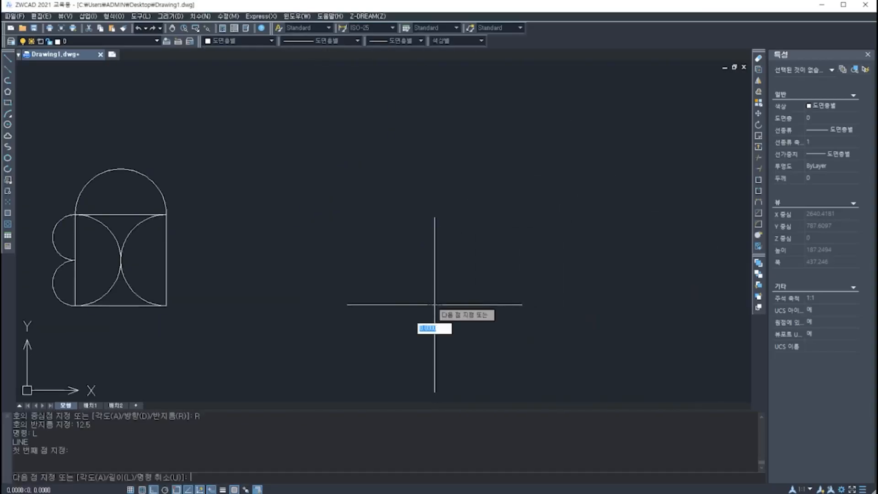
pyautogui.write('4')
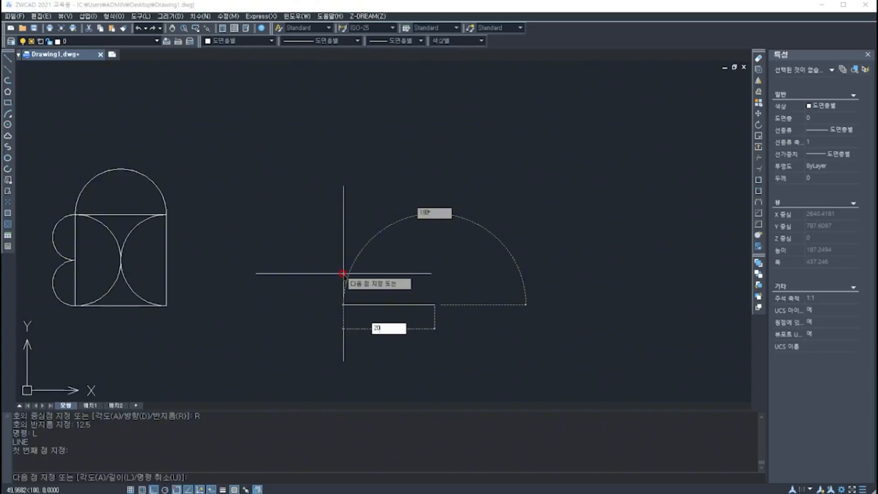
pyautogui.write('0')
pyautogui.press('Return')
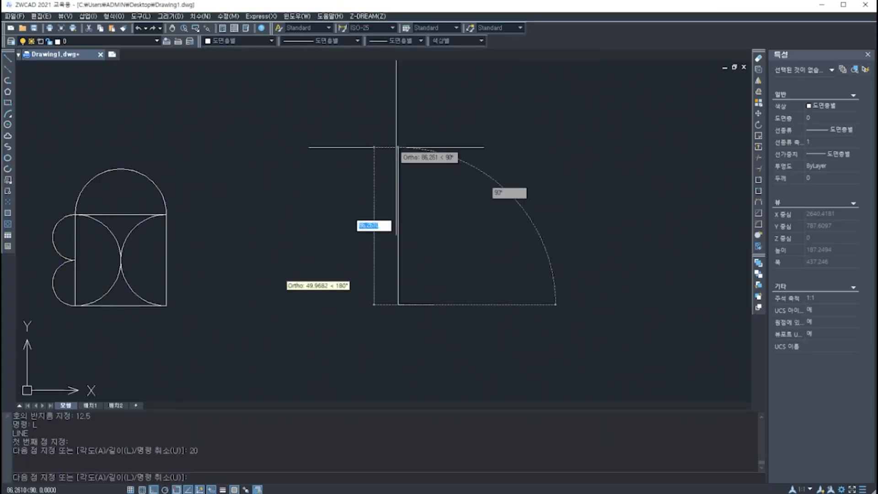
pyautogui.write('80')
pyautogui.press('Return')
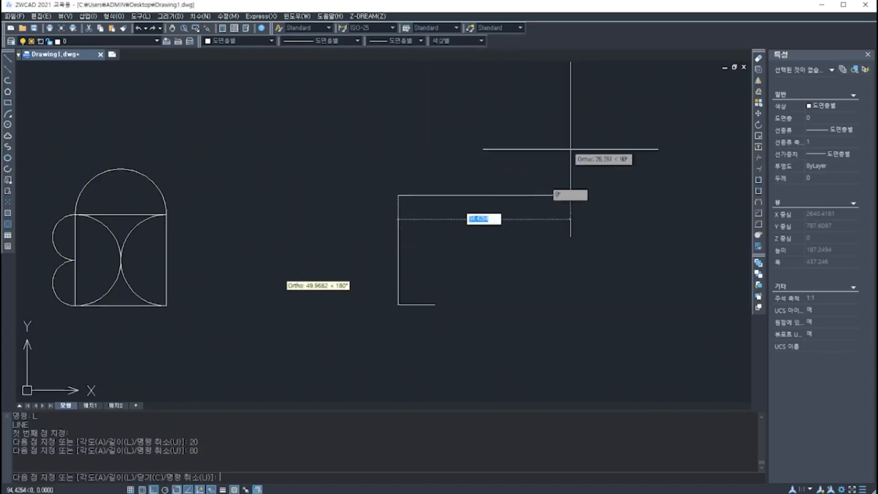
# Continue the outline 100 to the right, 60 down and 20 to the left, leaving the bottom edge open in the middle.
pyautogui.press('Return')
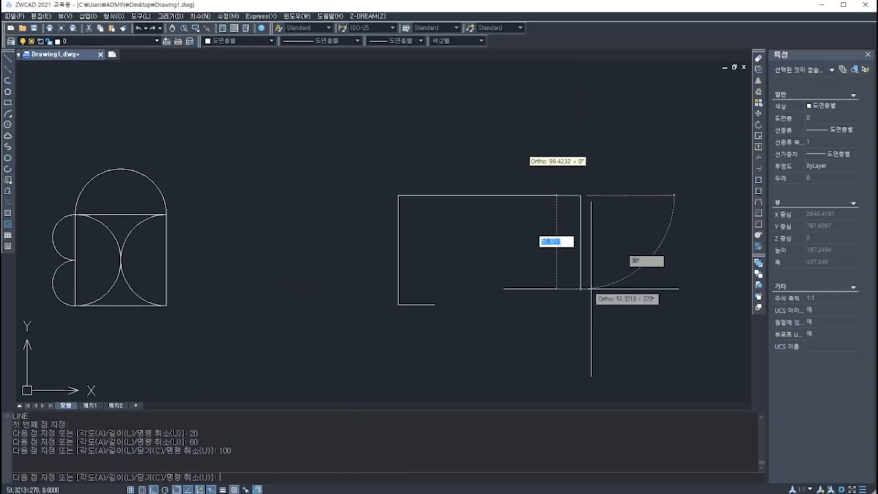
pyautogui.write('60')
pyautogui.press('Return')
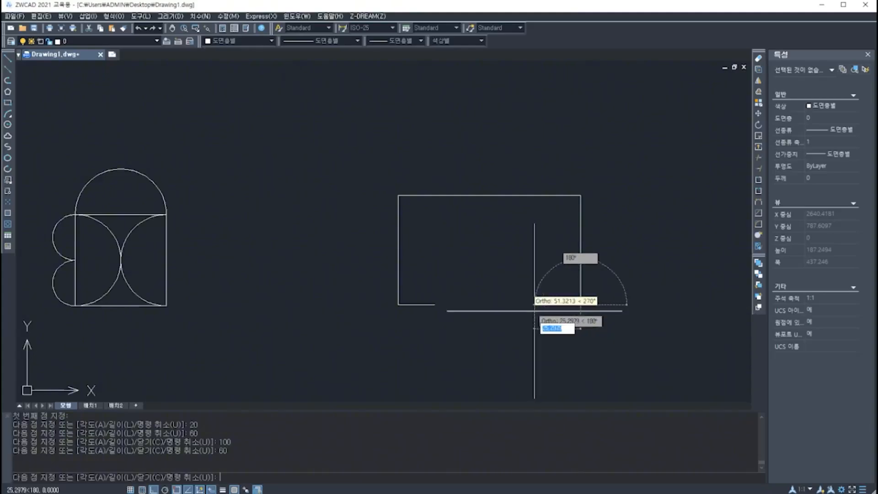
pyautogui.press('Return')
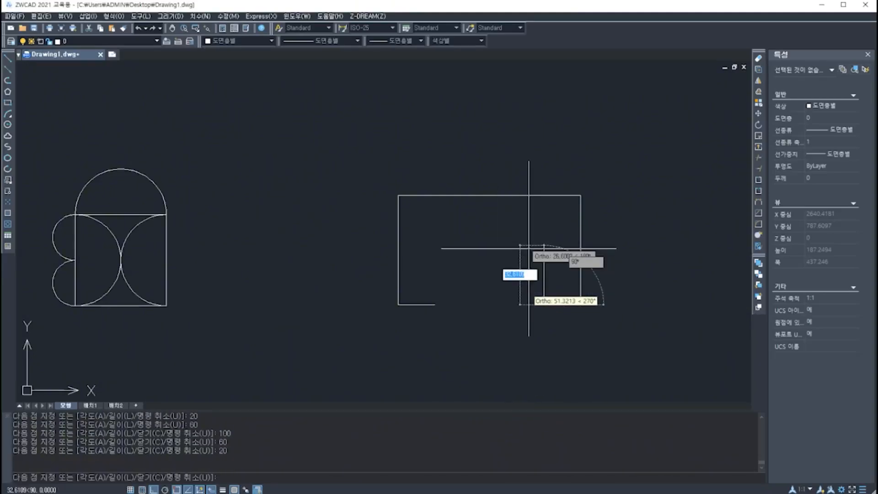
pyautogui.scroll(2, 520, 258)
pyautogui.moveTo(520, 259); pyautogui.dragTo(448, 259, button='middle')
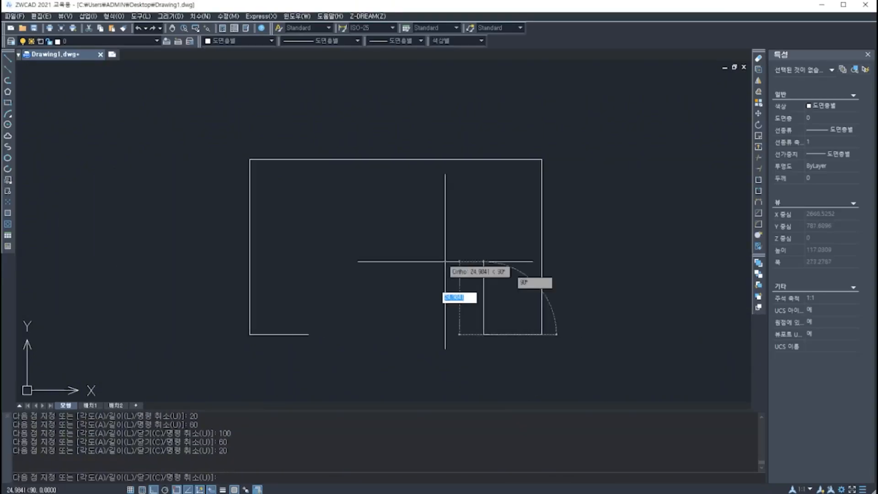
pyautogui.press('Return')
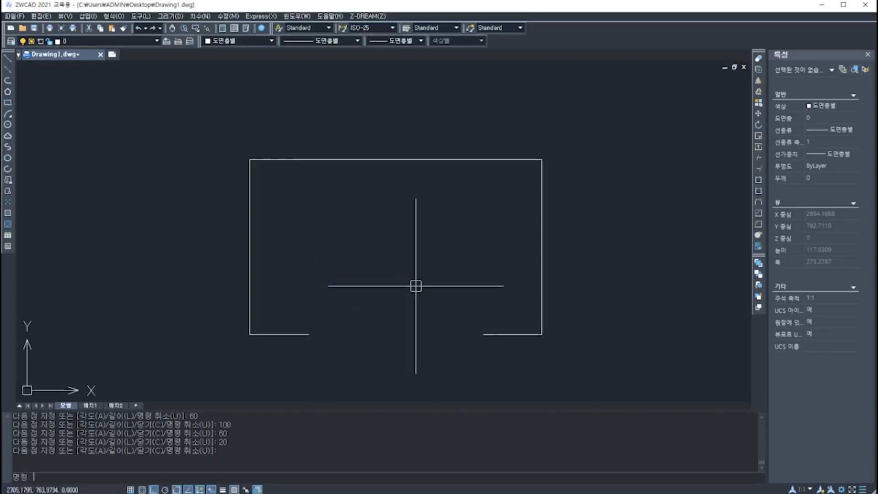
# Draw a start-end-radius arc from the right end of the bottom gap to its left end with radius 30.
pyautogui.write('A')
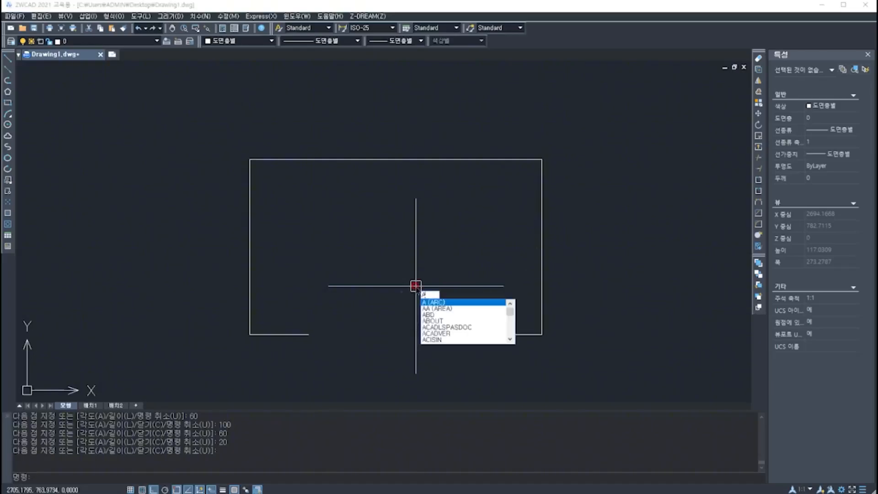
pyautogui.press('Return')
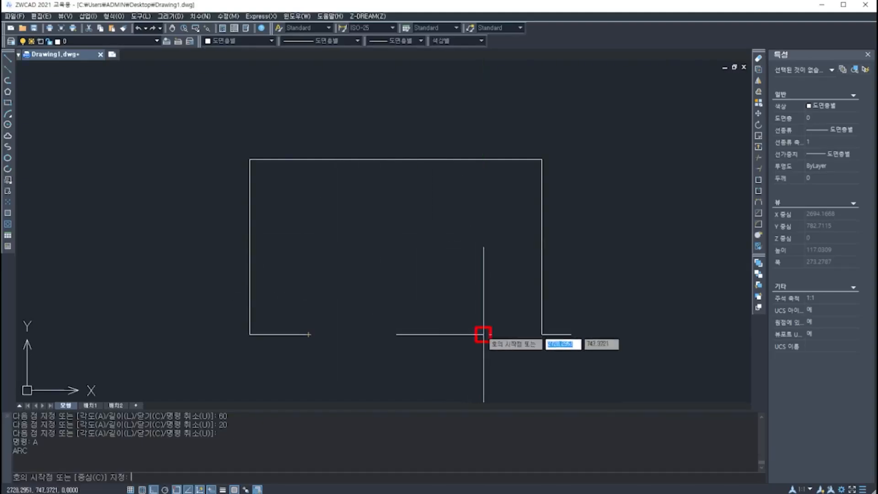
pyautogui.click(483, 334)
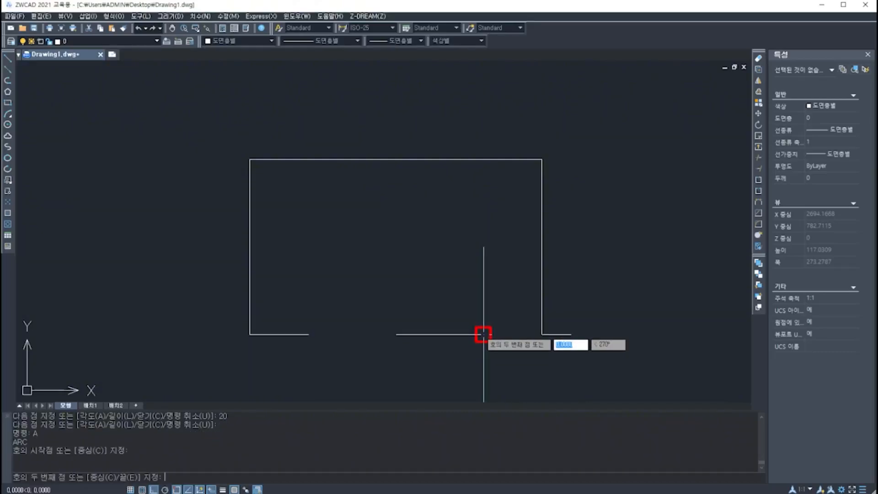
pyautogui.write('E')
pyautogui.press('Return')
pyautogui.click(309, 334)
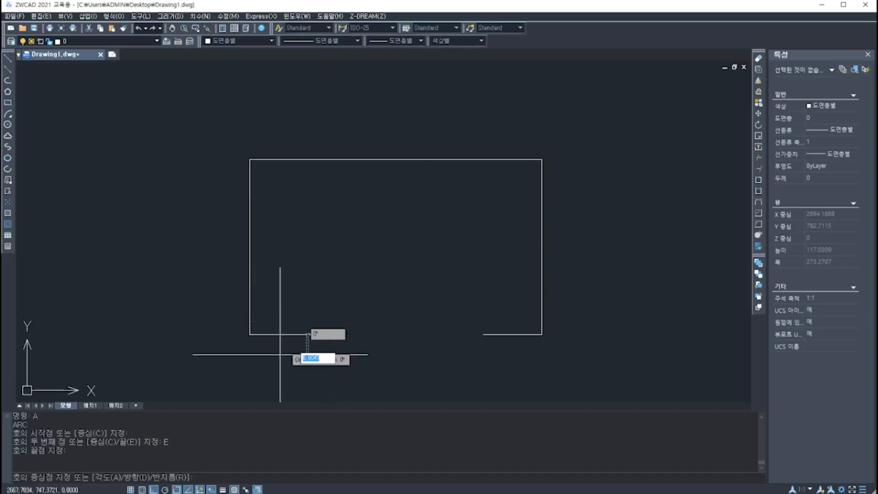
pyautogui.write('R')
pyautogui.press('Return')
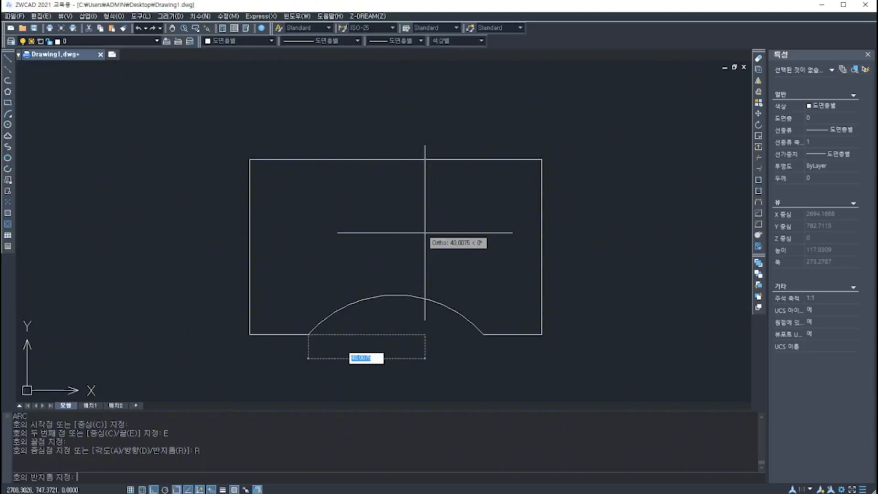
pyautogui.write('30')
pyautogui.press('Return')
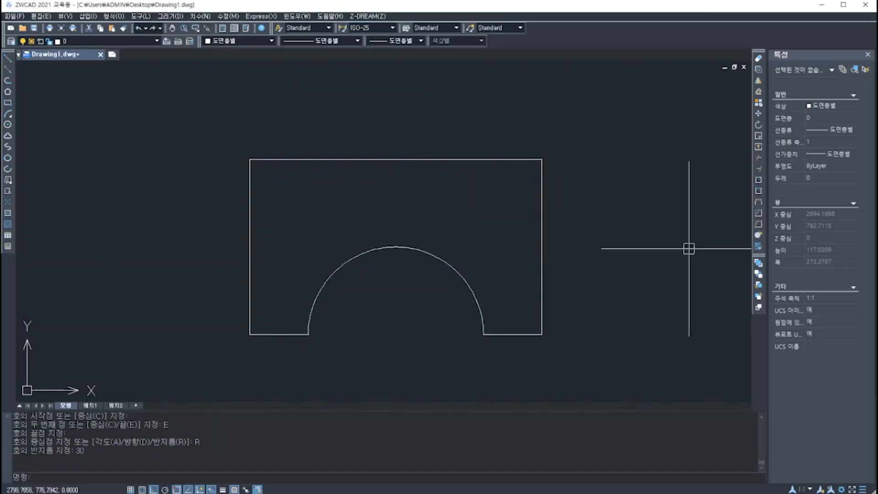
# Draw a 40-long vertical line downward in the empty area beyond the finished figure.
pyautogui.moveTo(688, 248); pyautogui.dragTo(220, 240, button='middle')
pyautogui.moveTo(597, 234); pyautogui.dragTo(480, 230, button='middle')
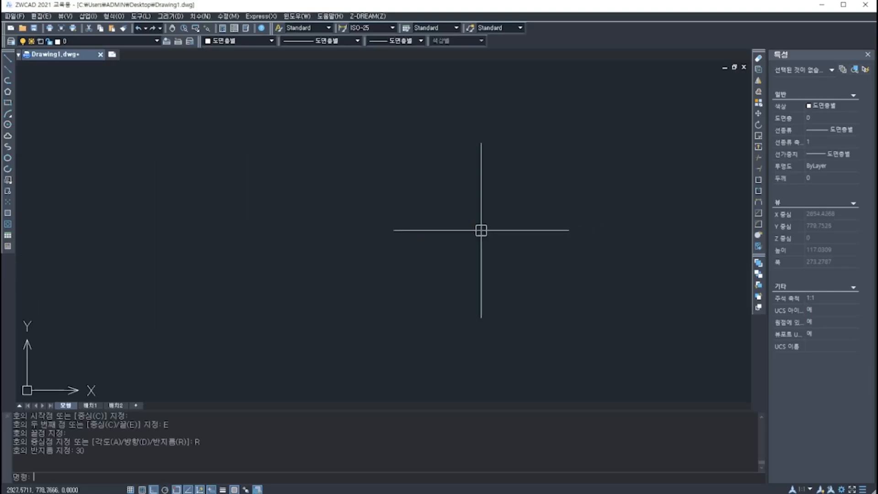
pyautogui.write('L')
pyautogui.press('Return')
pyautogui.click(480, 231)
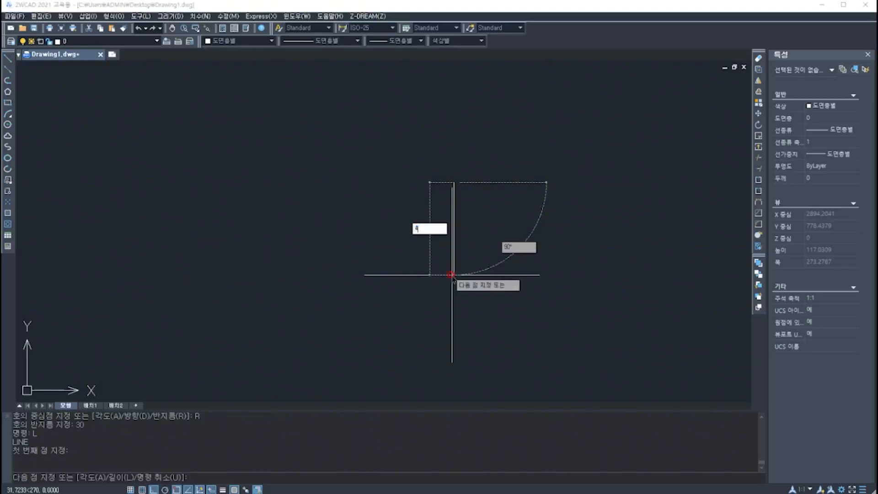
pyautogui.write('40')
pyautogui.press('Return')
pyautogui.press('Return')
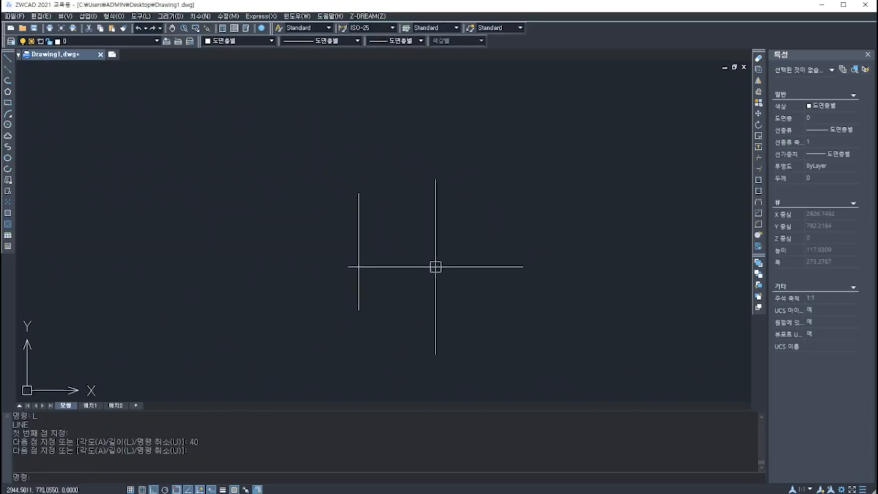
# Draw a 150-long horizontal line to the right from the vertical line's midpoint.
pyautogui.write('l')
pyautogui.press('Return')
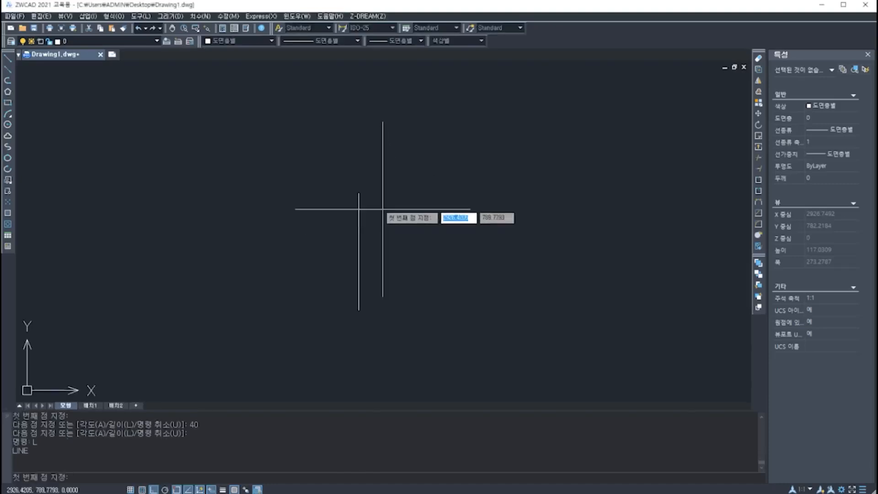
pyautogui.click(359, 251)
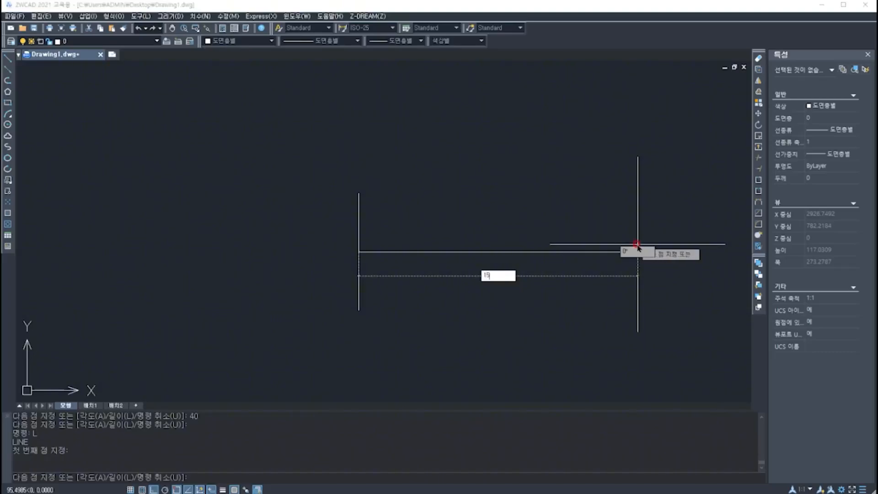
pyautogui.write('150')
pyautogui.press('Return')
pyautogui.press('Return')
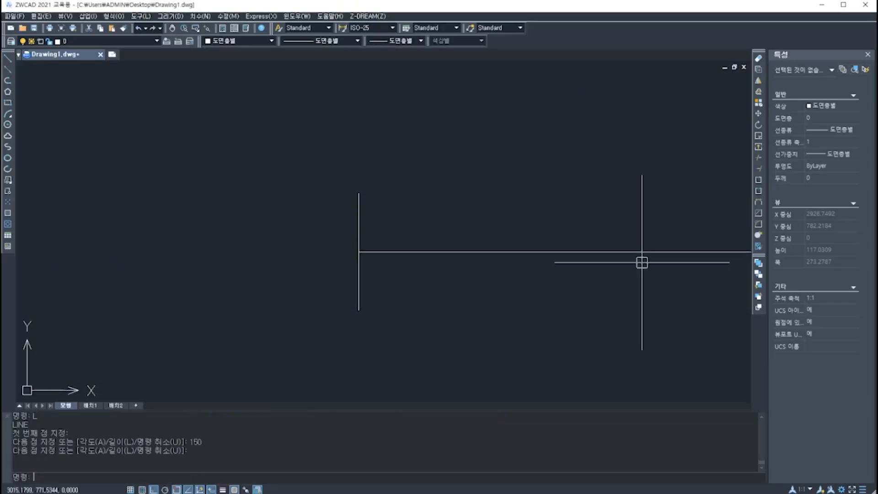
# Draw a 30-long vertical line upward from the horizontal line's midpoint.
pyautogui.moveTo(640, 261)
pyautogui.mouseDown(button='middle')
pyautogui.moveTo(441, 268)
pyautogui.moveTo(499, 271)
pyautogui.mouseUp(button='middle')
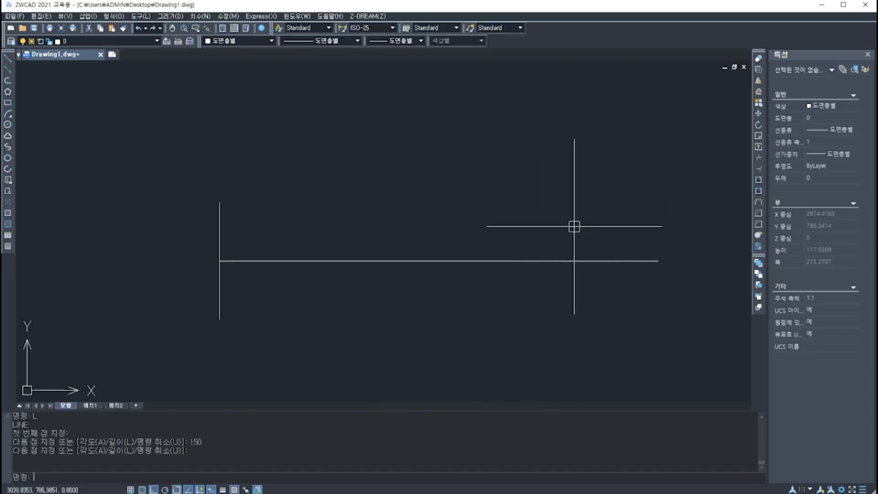
pyautogui.write('l')
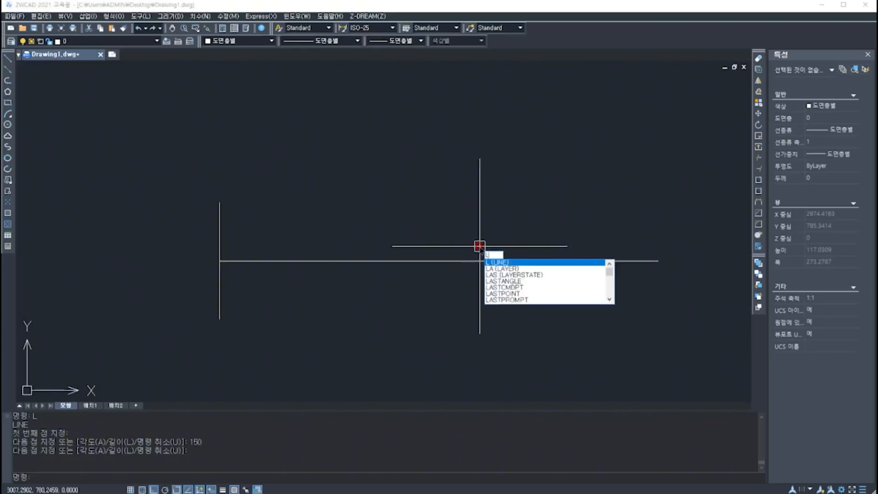
pyautogui.press('Return')
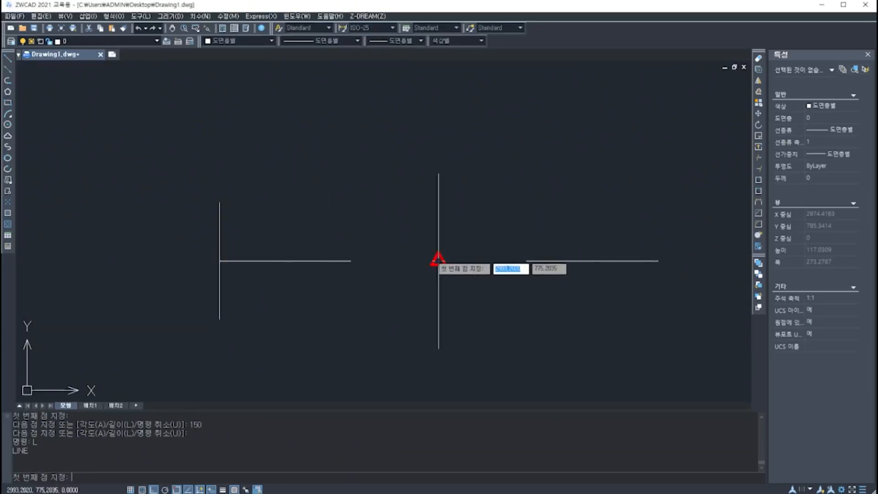
pyautogui.click(438, 259)
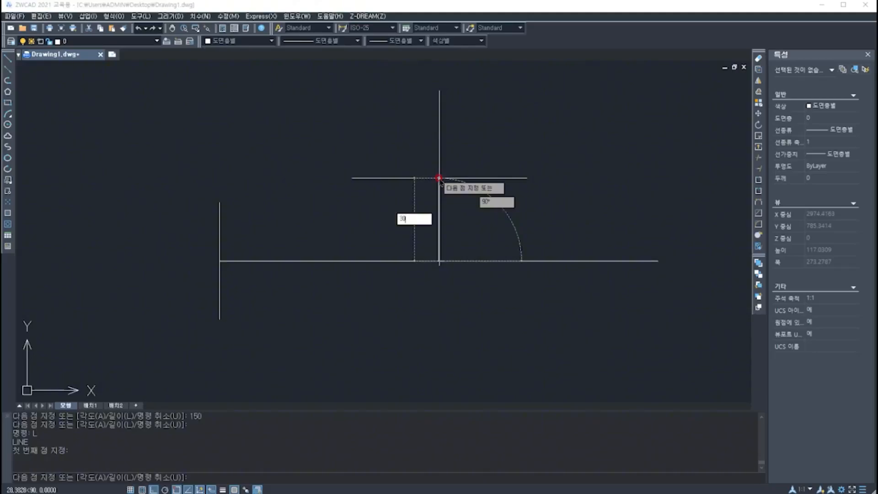
pyautogui.write('30')
pyautogui.press('Return')
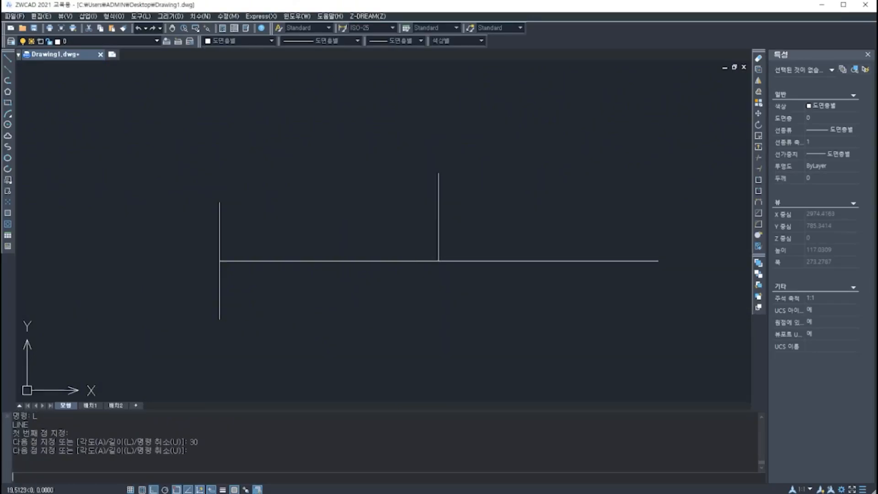
pyautogui.press('Return')
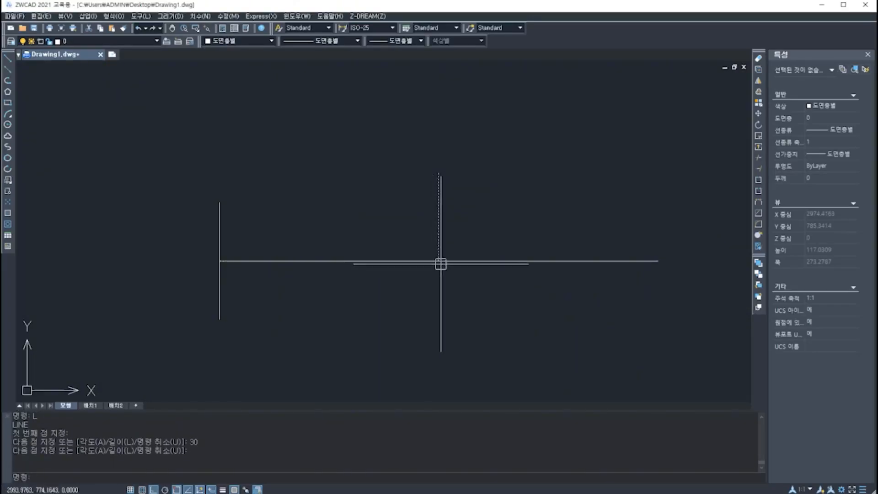
# Stretch the lower end of the middle vertical line 30 downward.
pyautogui.click(442, 221)
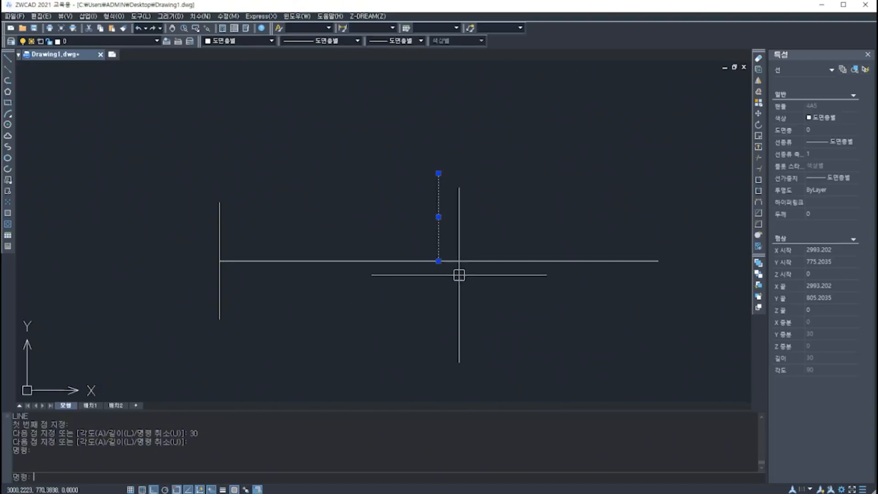
pyautogui.click(438, 260)
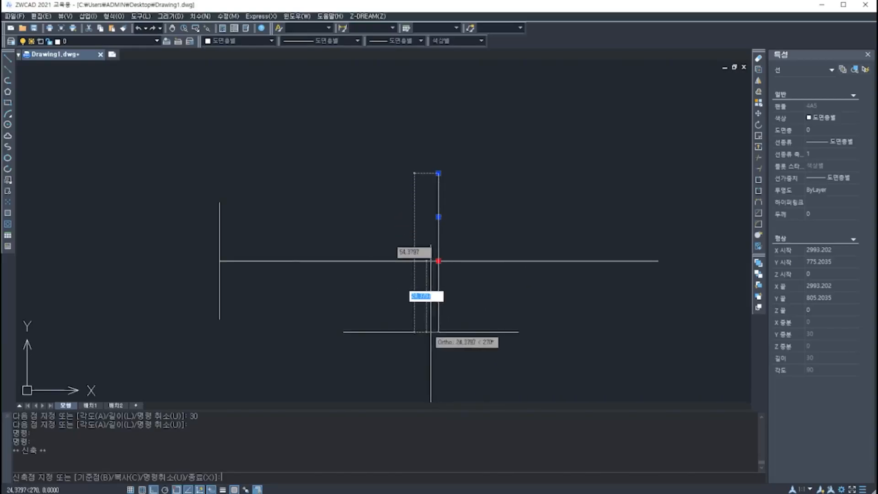
pyautogui.press('Return')
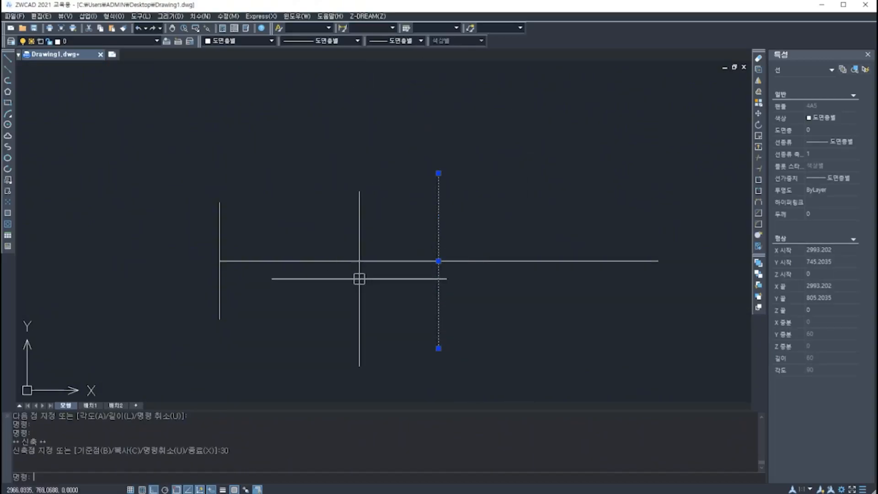
# Draw a 20-long vertical line upward from the right end of the 150-long horizontal line.
pyautogui.moveTo(650, 289); pyautogui.dragTo(586, 290, button='middle')
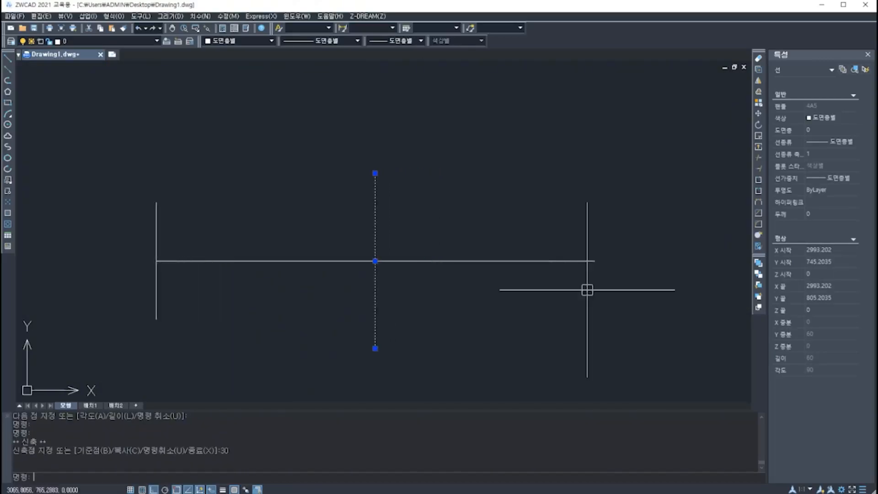
pyautogui.write('L')
pyautogui.press('Return')
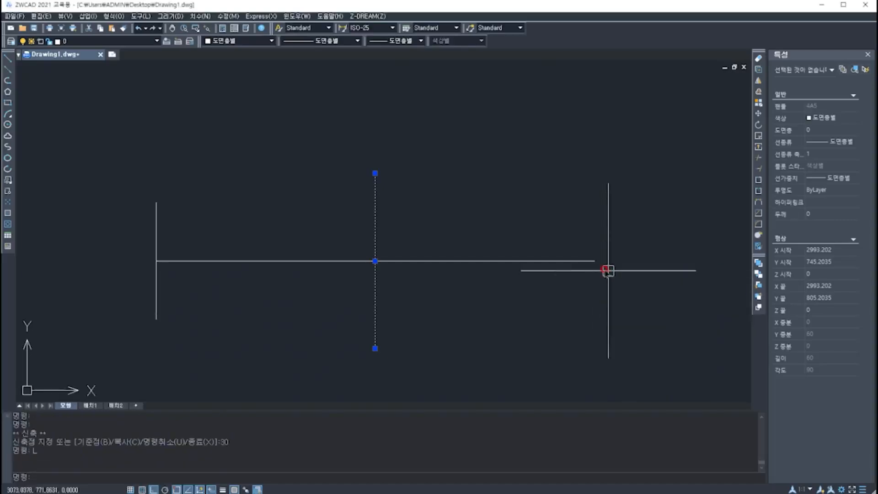
pyautogui.click(593, 261)
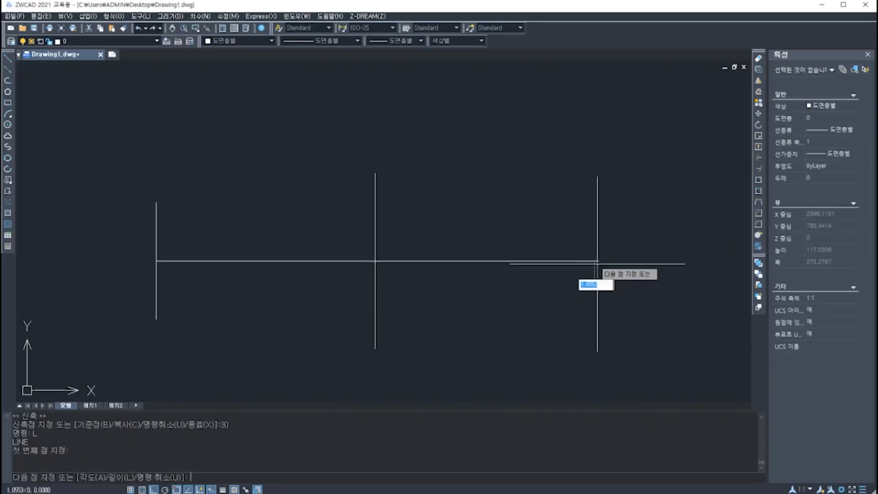
pyautogui.write('20')
pyautogui.press('Return')
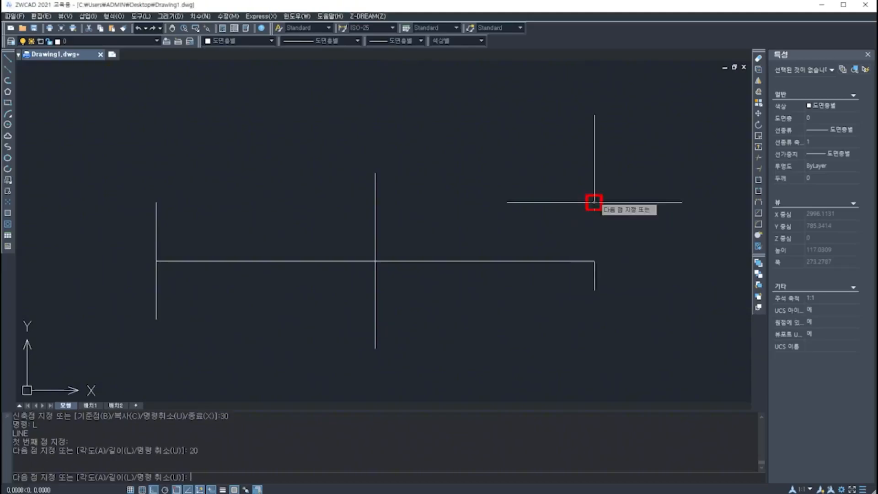
pyautogui.press('Return')
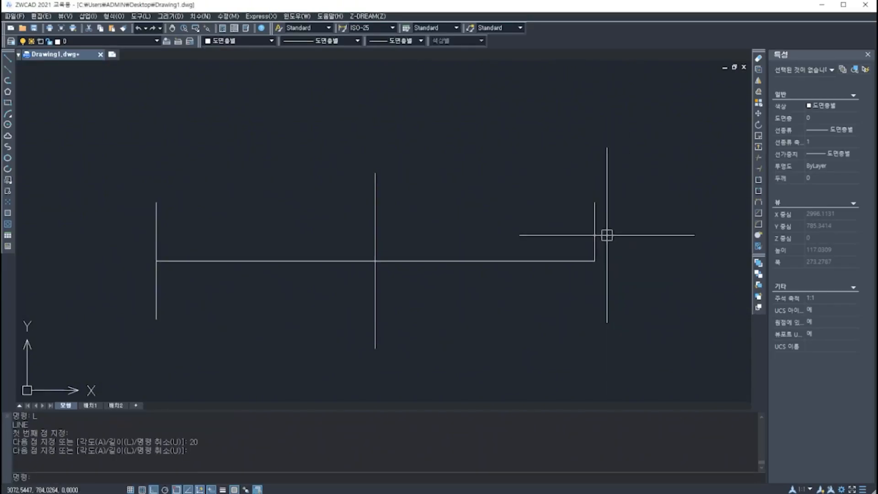
# Stretch the lower end of the right vertical line 20 downward.
pyautogui.click(596, 237)
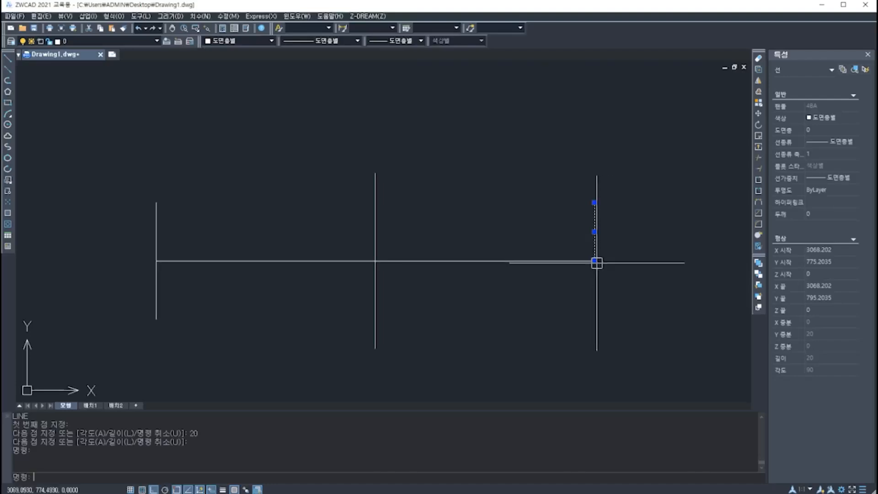
pyautogui.click(594, 260)
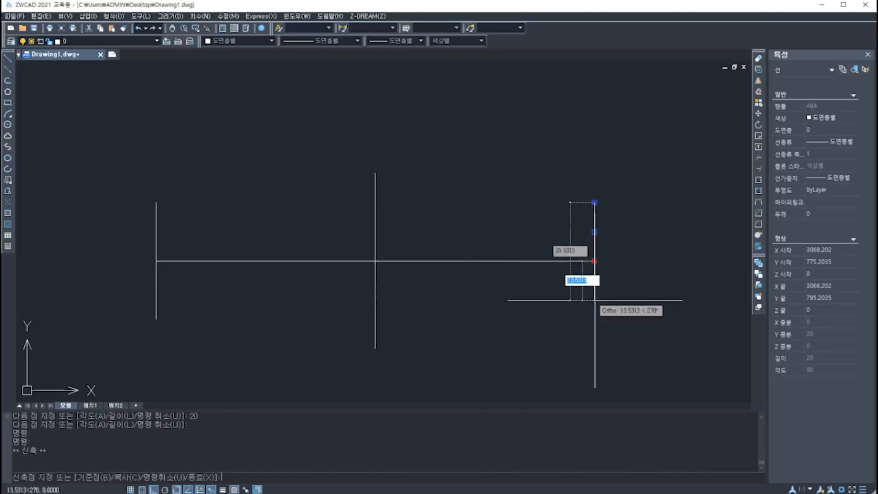
pyautogui.press('Return')
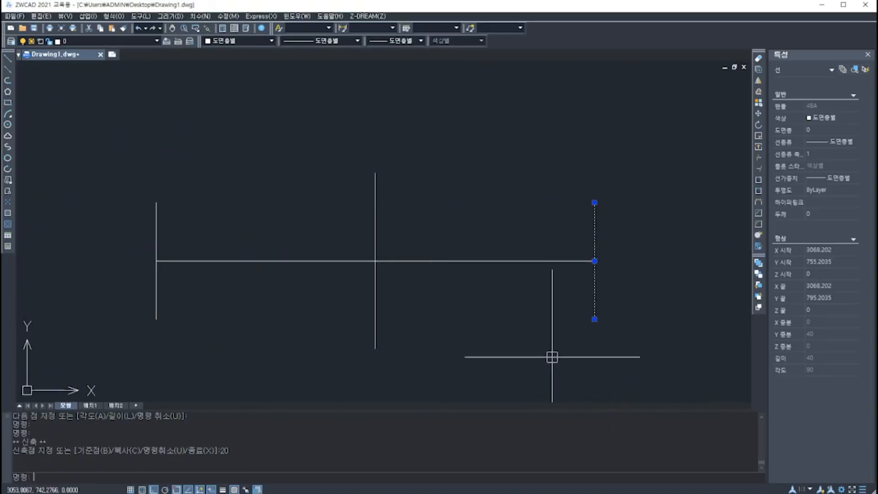
# Draw a three-point arc from the right vertical line's upper end through the middle line's upper end to the left line's upper end.
pyautogui.write('A')
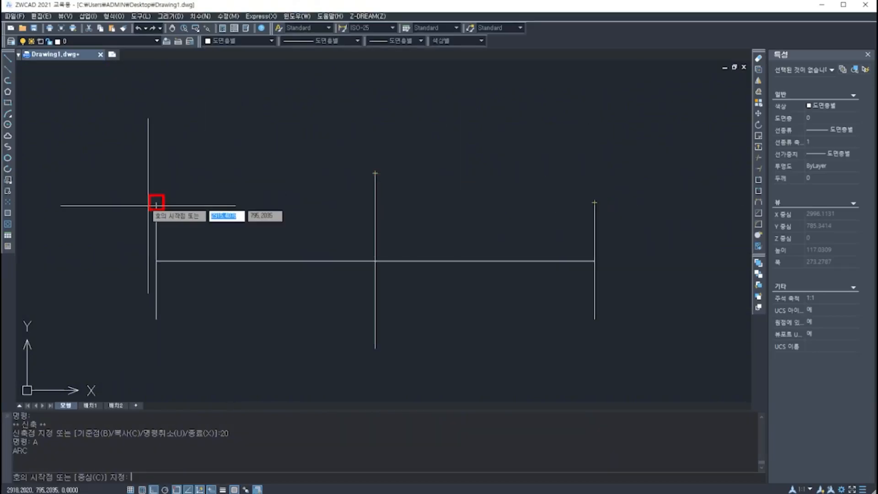
pyautogui.click(594, 201)
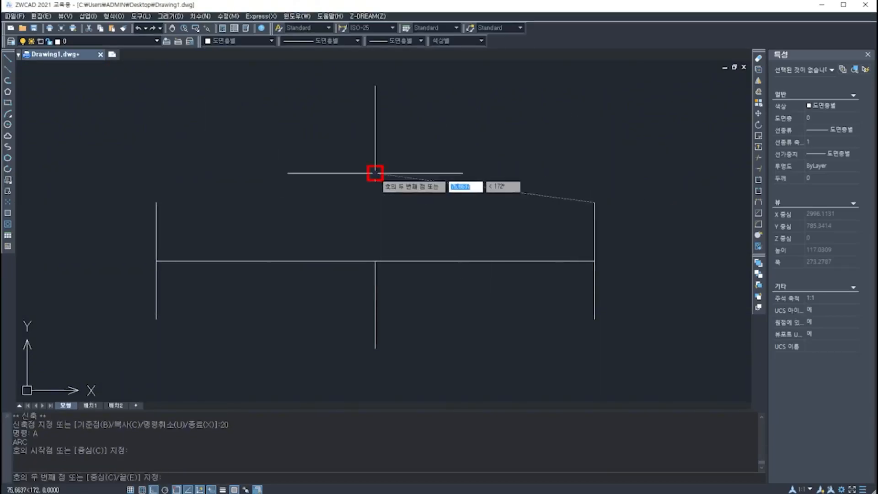
pyautogui.click(375, 173)
pyautogui.click(157, 203)
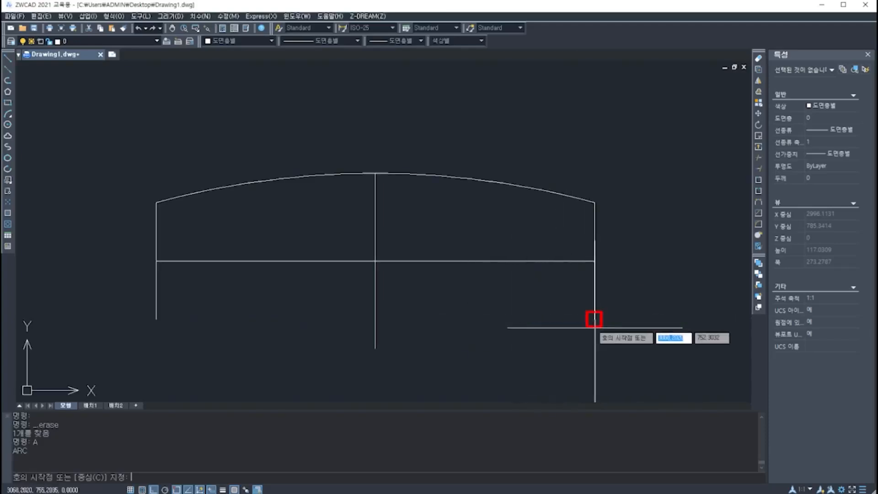
# Draw a three-point arc joining the lower ends of the right, middle and left vertical lines.
pyautogui.click(594, 319)
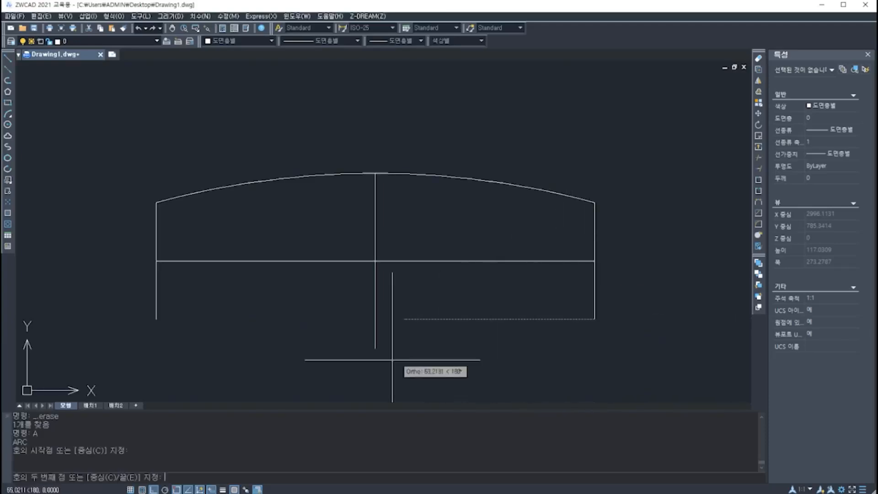
pyautogui.click(375, 349)
pyautogui.click(156, 319)
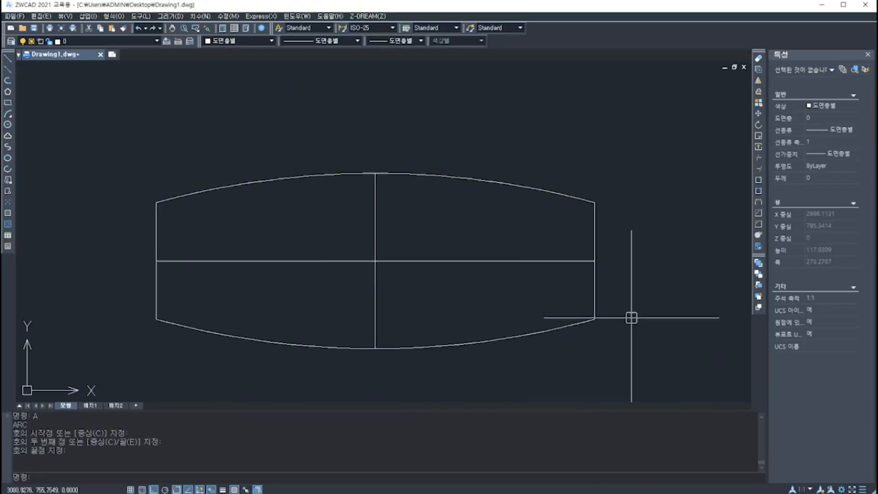
pyautogui.scroll(-4, 634, 306)
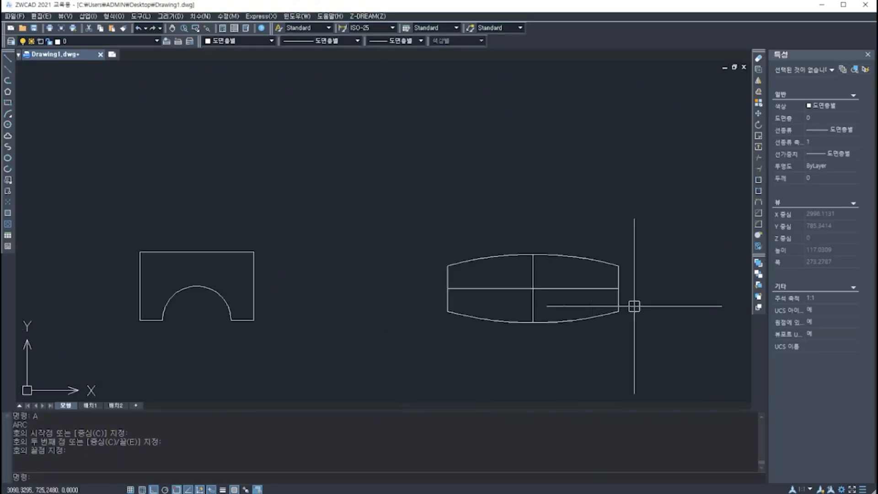
pyautogui.scroll(-2, 597, 333)
pyautogui.scroll(2, 411, 321)
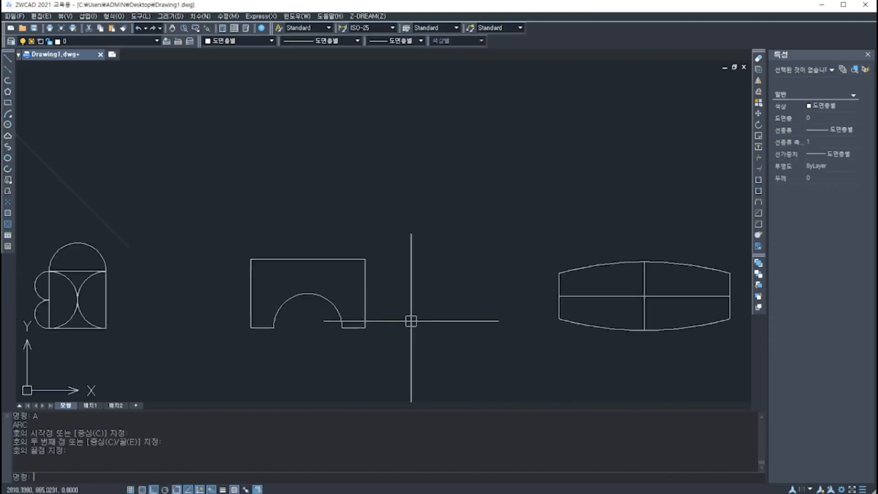